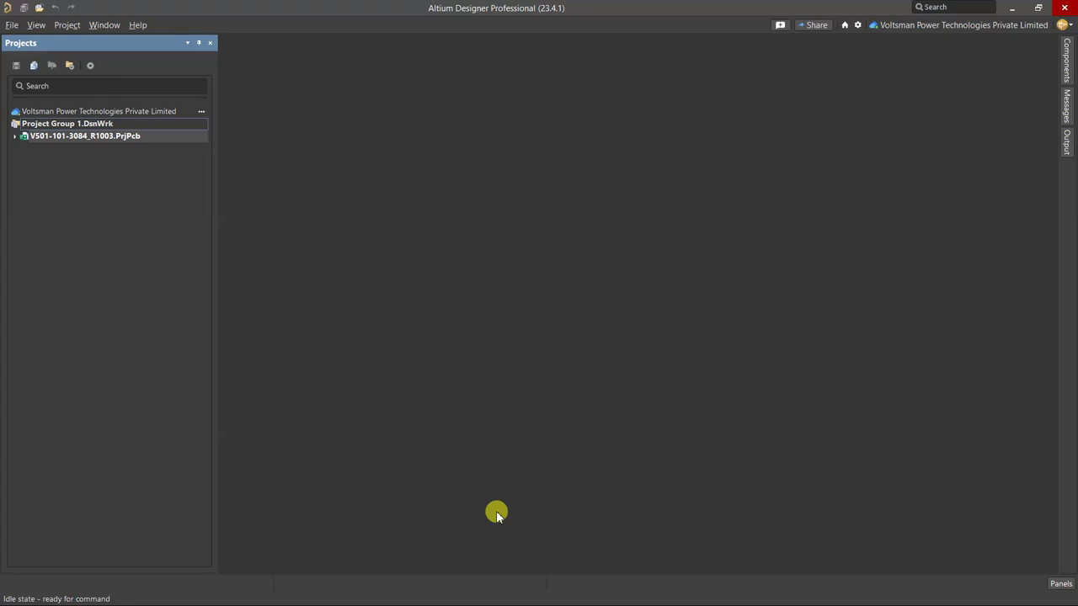
# Create a new file-based PCB Library and bring its empty footprint canvas into focus
pyautogui.click(11, 31)
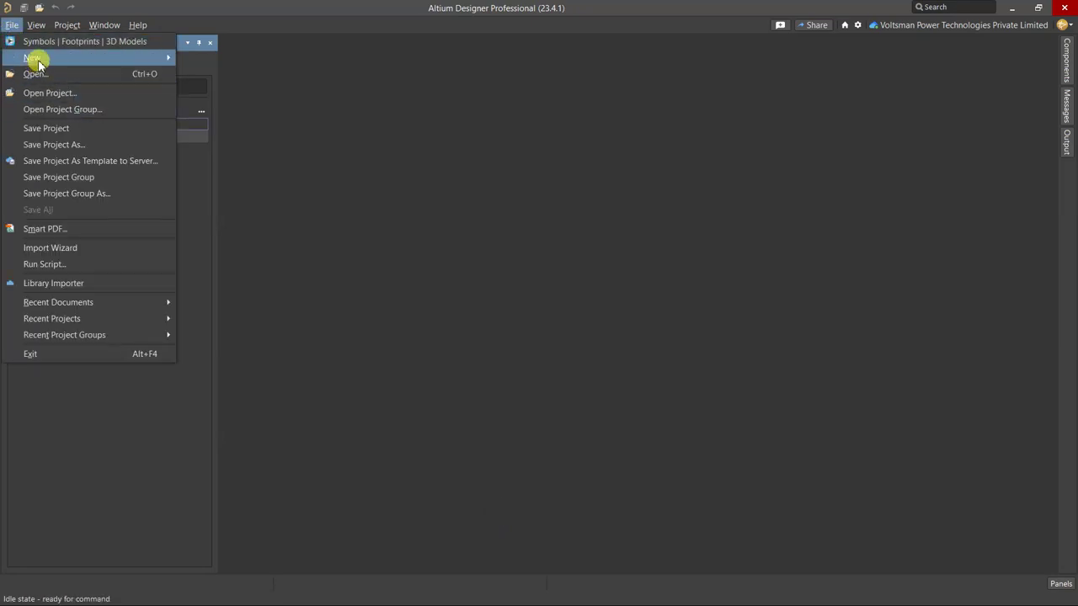
pyautogui.moveTo(37, 59)
pyautogui.click(221, 209)
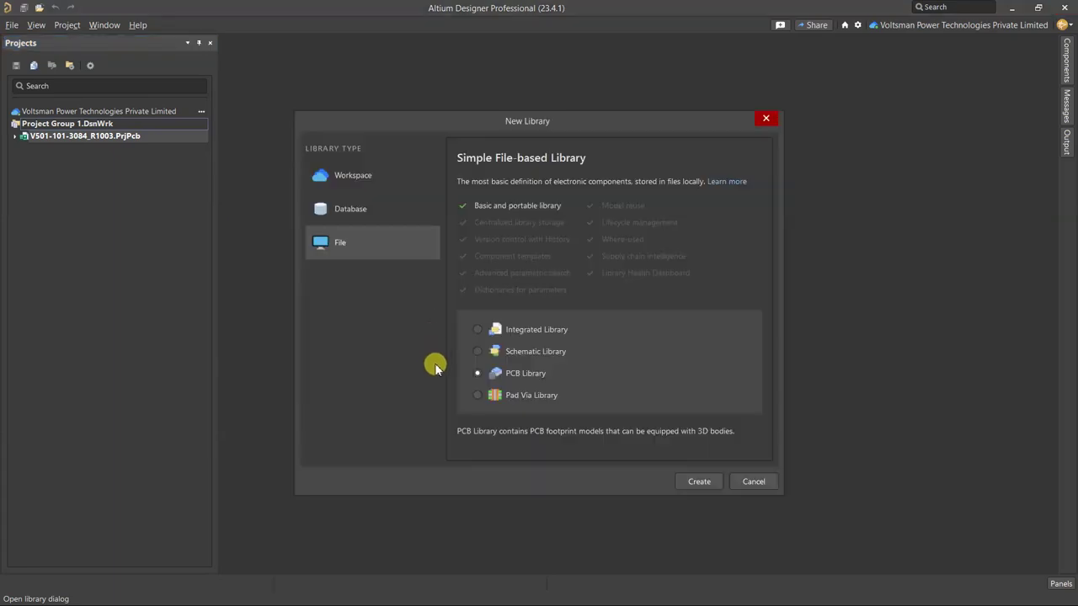
pyautogui.click(696, 481)
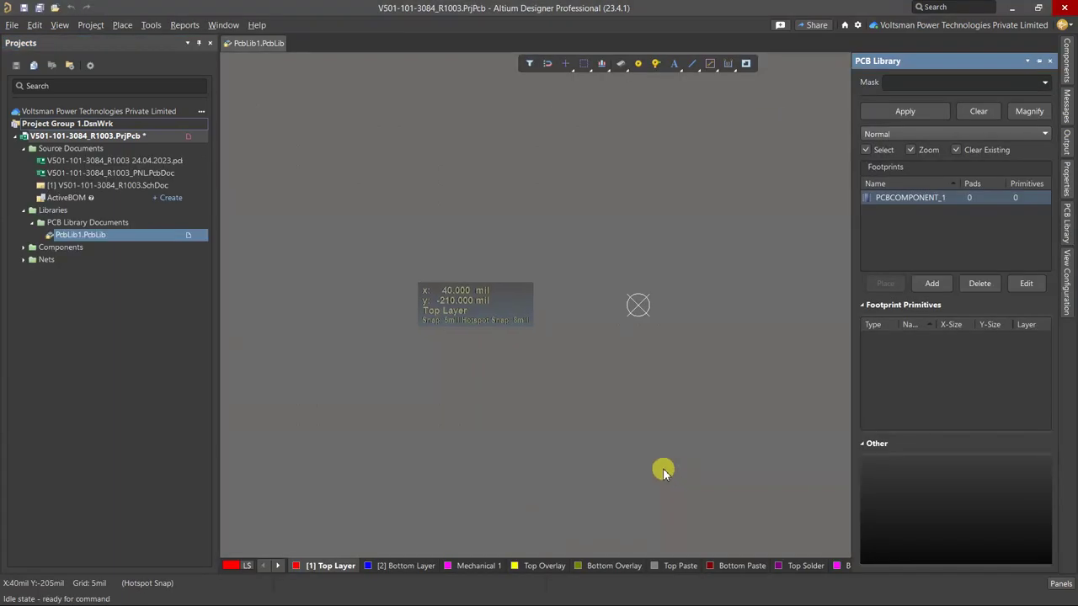
pyautogui.click(635, 309)
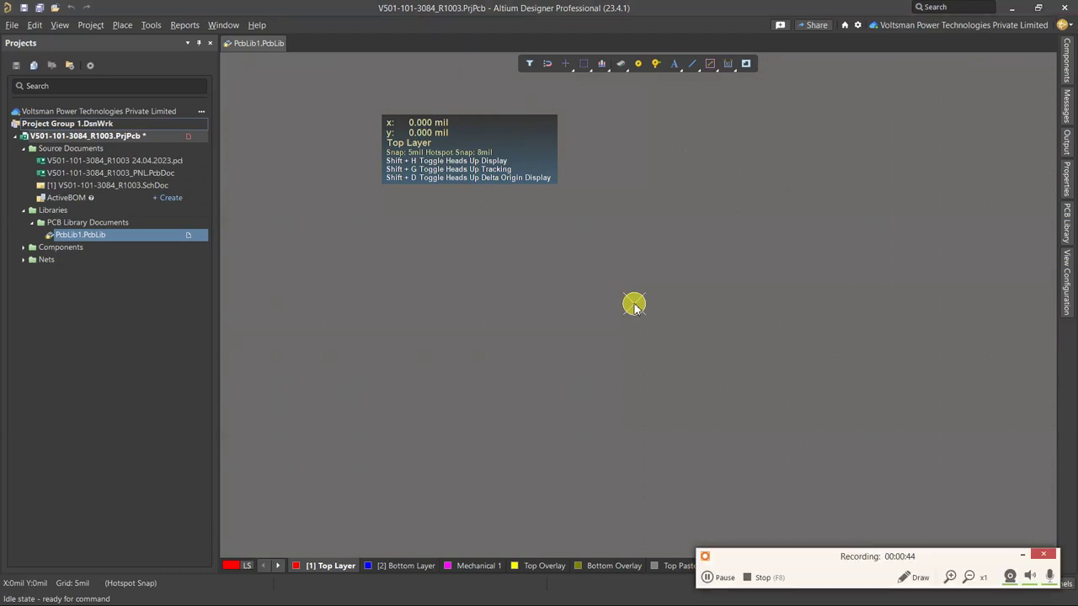
# Examine the 470 µF 50 V 10x20 capacitor row and the dimension diagram in the Chrome datasheet PDF, and return to Altium Designer
pyautogui.hotkey('alt', 'Tab')
pyautogui.hotkey('alt', 'Tab')
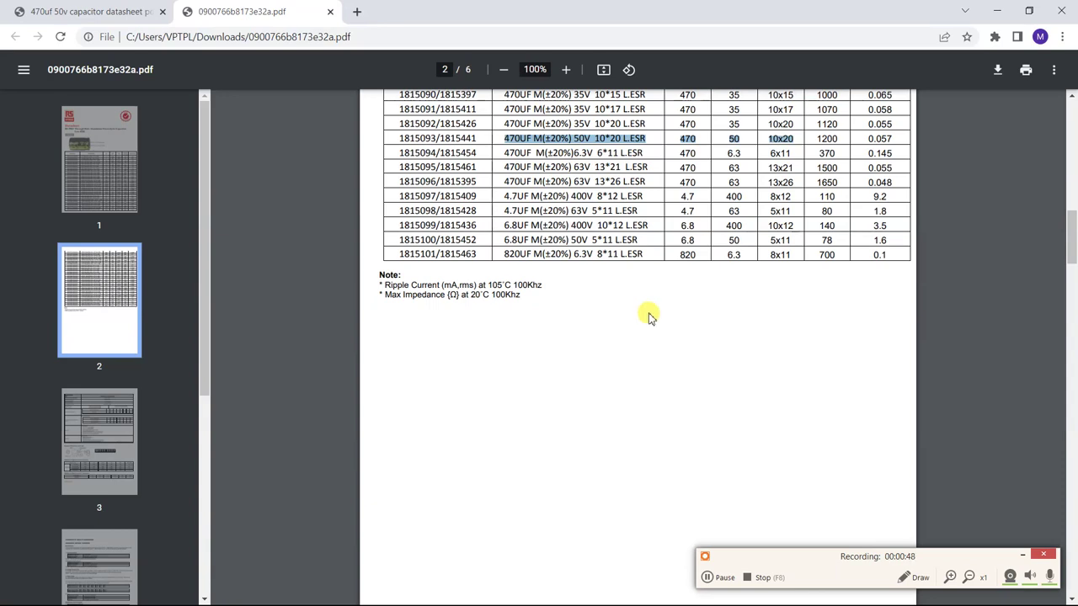
pyautogui.click(1025, 555)
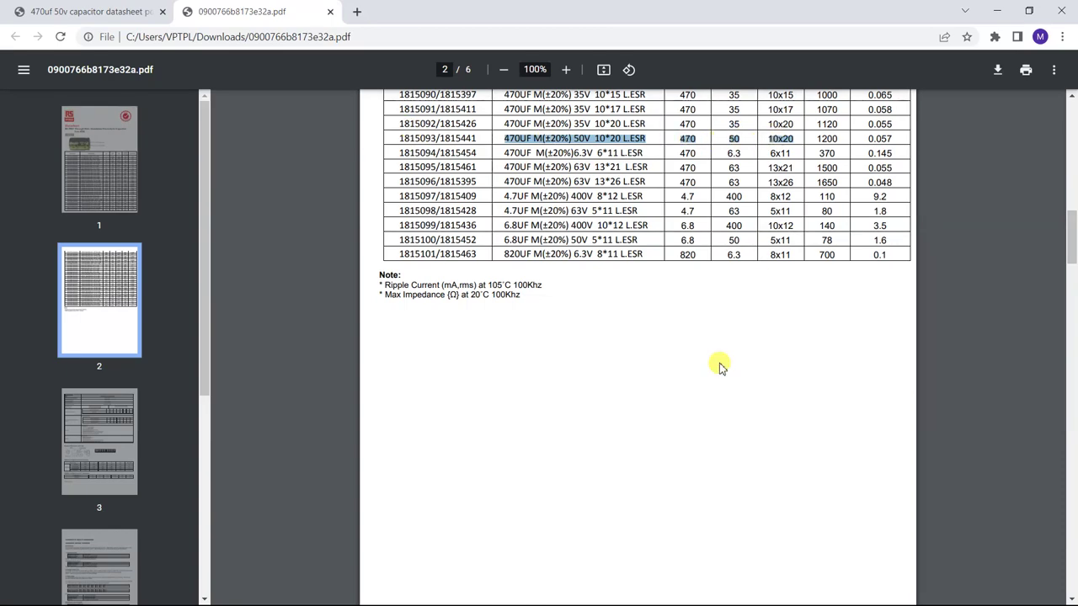
pyautogui.scroll(-6, 717, 366)
pyautogui.scroll(-1, 674, 460)
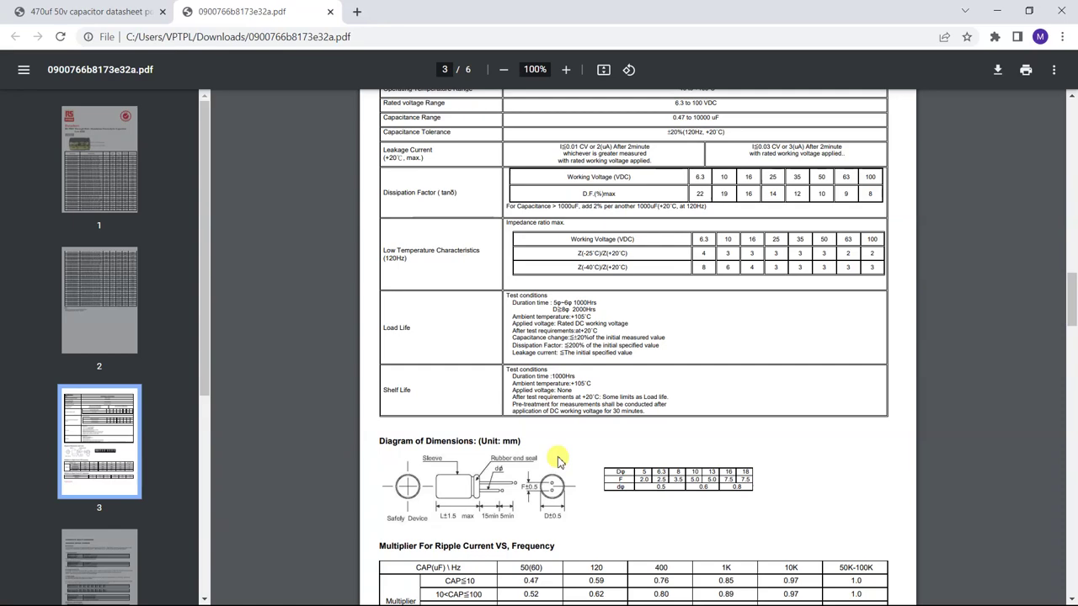
pyautogui.scroll(3, 558, 461)
pyautogui.hotkey('alt', 'Tab')
pyautogui.hotkey('alt', 'Tab')
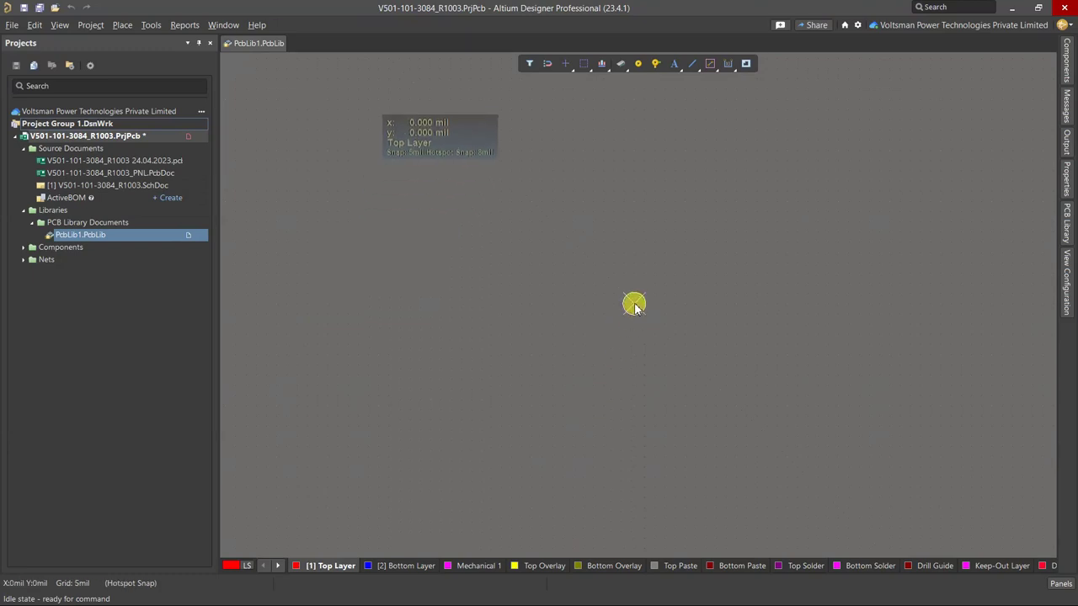
# Place one multi-layer pad at the footprint origin (0, 0)
pyautogui.click(637, 65)
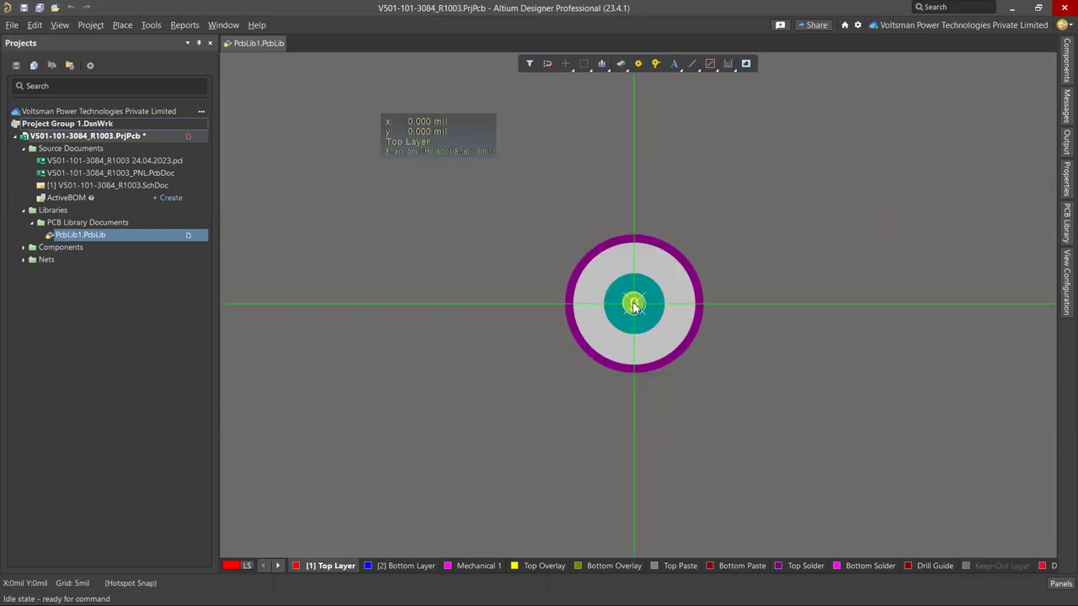
pyautogui.click(634, 304)
pyautogui.rightClick(717, 302)
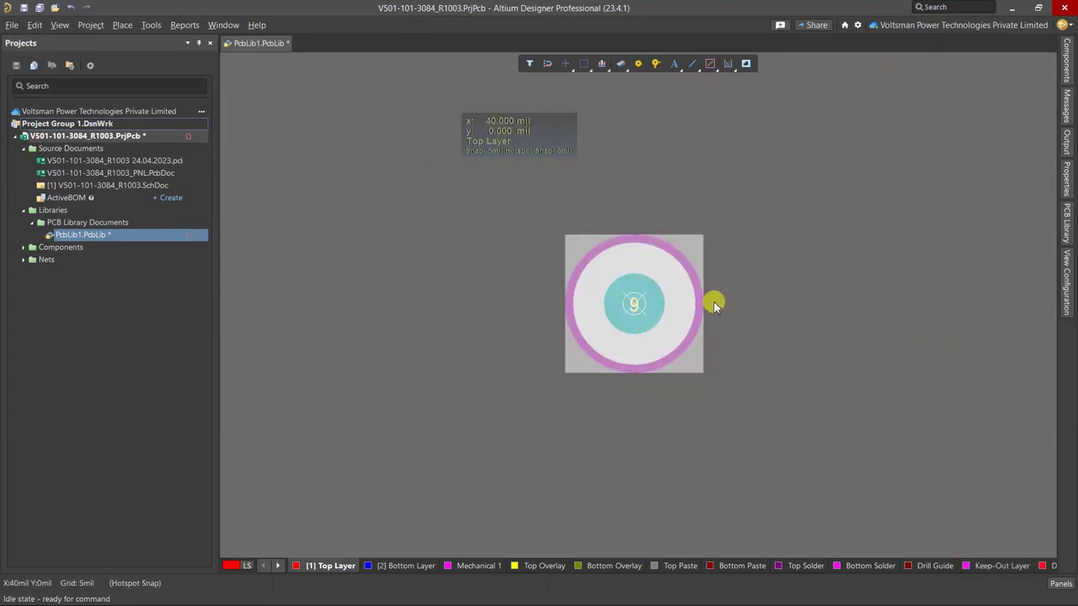
# Set the designator of the pad at the origin to 1
pyautogui.hotkey('ctrl', 'pagedown')
pyautogui.keyDown('ctrl'); pyautogui.scroll(-5, 707, 311); pyautogui.keyUp('ctrl')
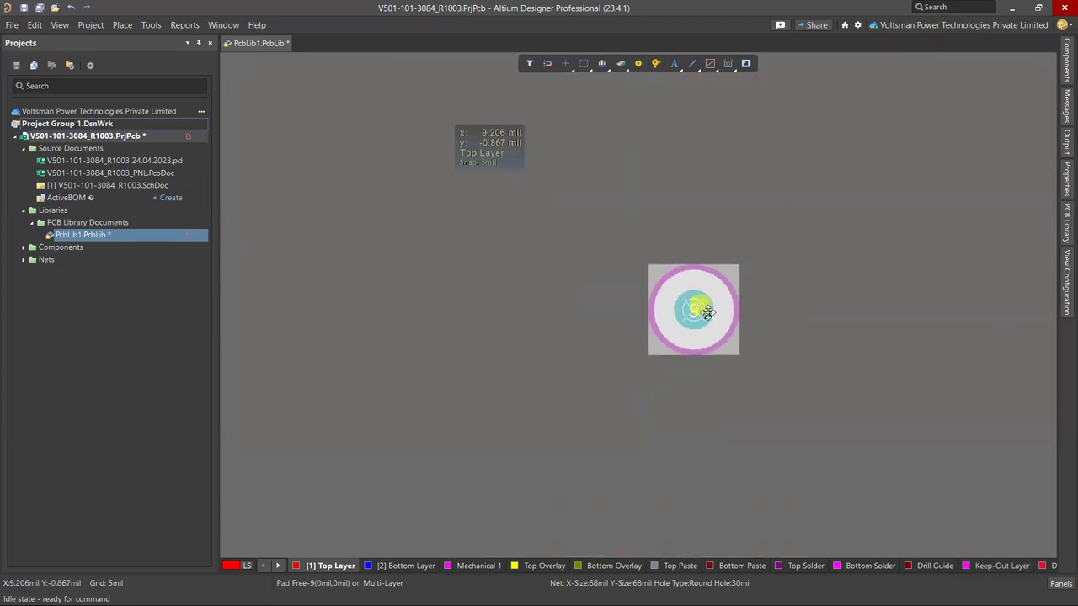
pyautogui.keyDown('shift'); pyautogui.hscroll(3, 578, 312); pyautogui.keyUp('shift')
pyautogui.keyDown('ctrl'); pyautogui.scroll(3, 530, 290); pyautogui.keyUp('ctrl')
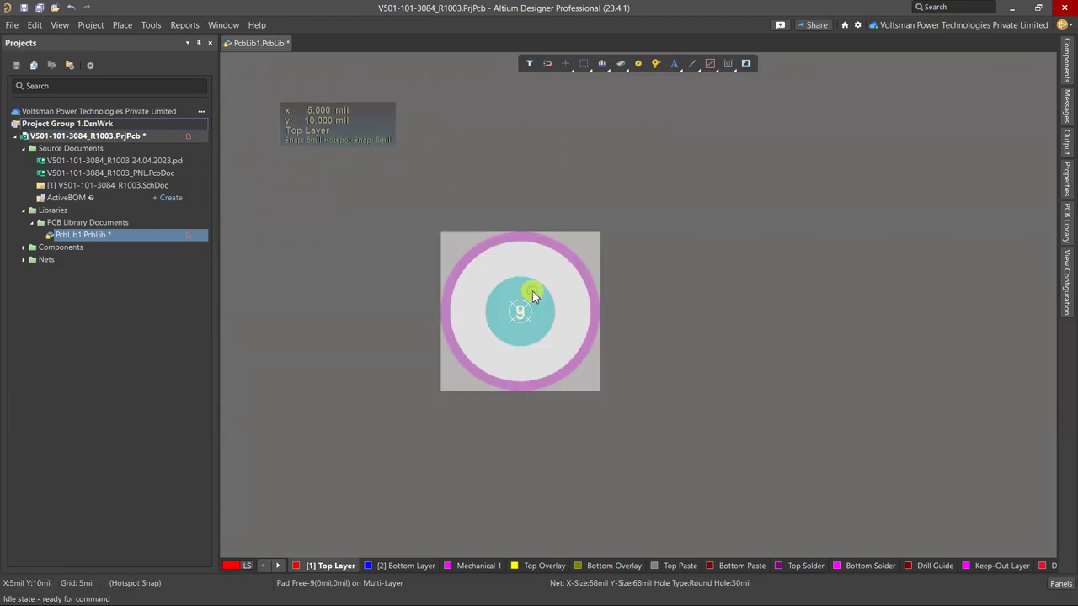
pyautogui.doubleClick(533, 295)
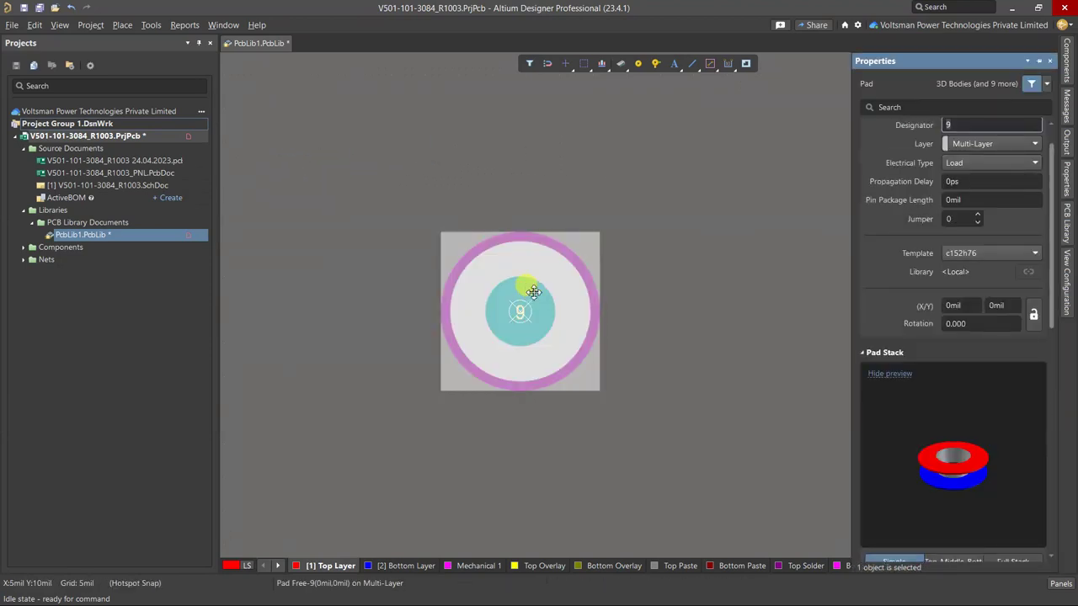
pyautogui.press('BackSpace')
pyautogui.write('1')
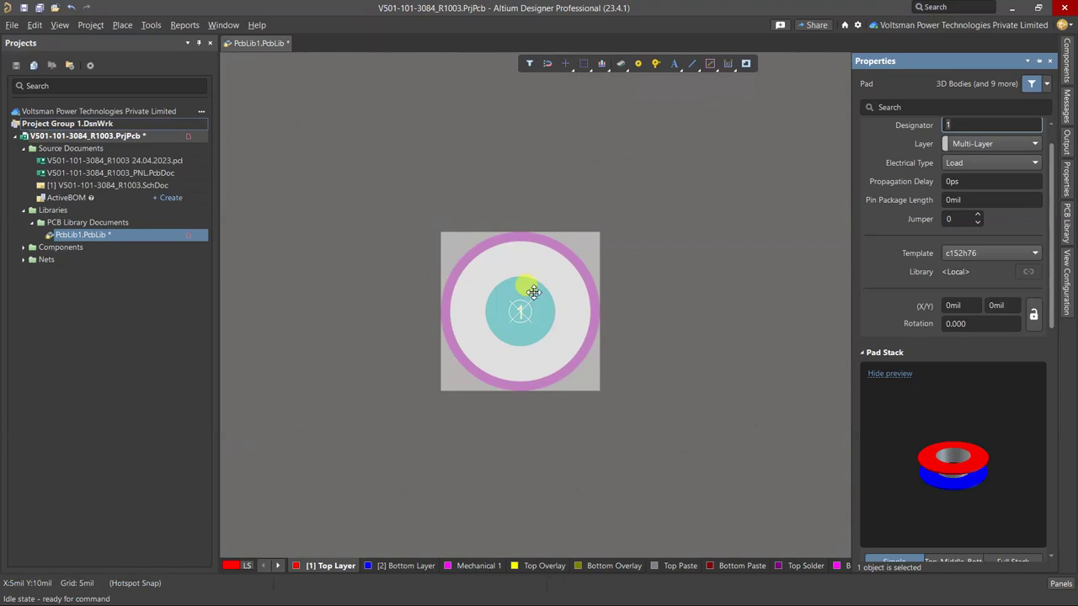
pyautogui.keyDown('ctrl'); pyautogui.scroll(-2, 563, 297); pyautogui.keyUp('ctrl')
pyautogui.click(601, 301)
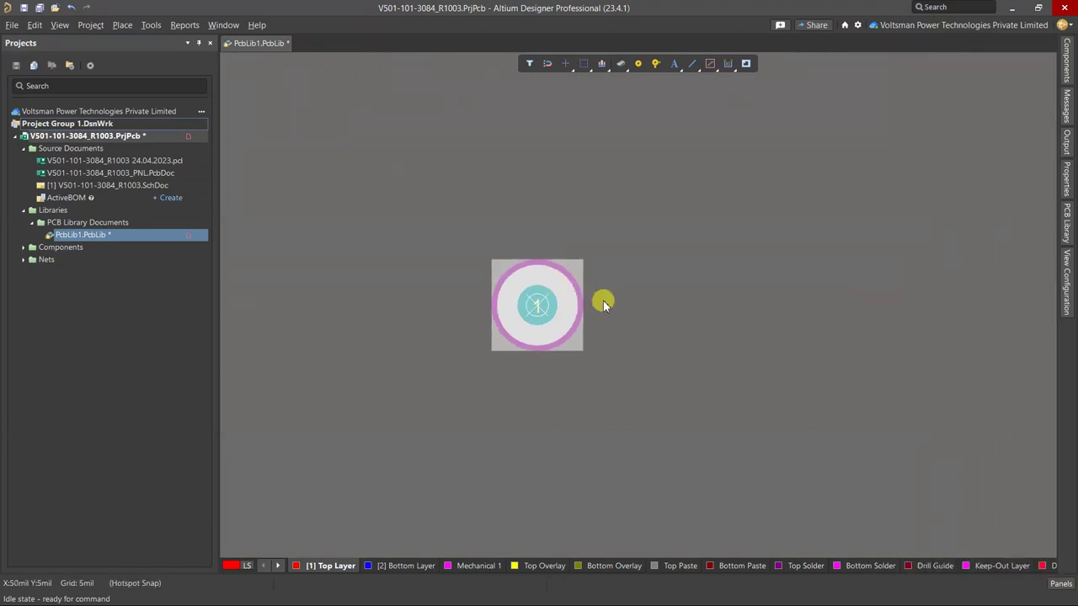
# Copy pad 1 by its centre and draw a horizontal Top Layer track about 5.2 mm long from there, working in millimetres
pyautogui.moveTo(603, 300); pyautogui.dragTo(550, 310, button='right')
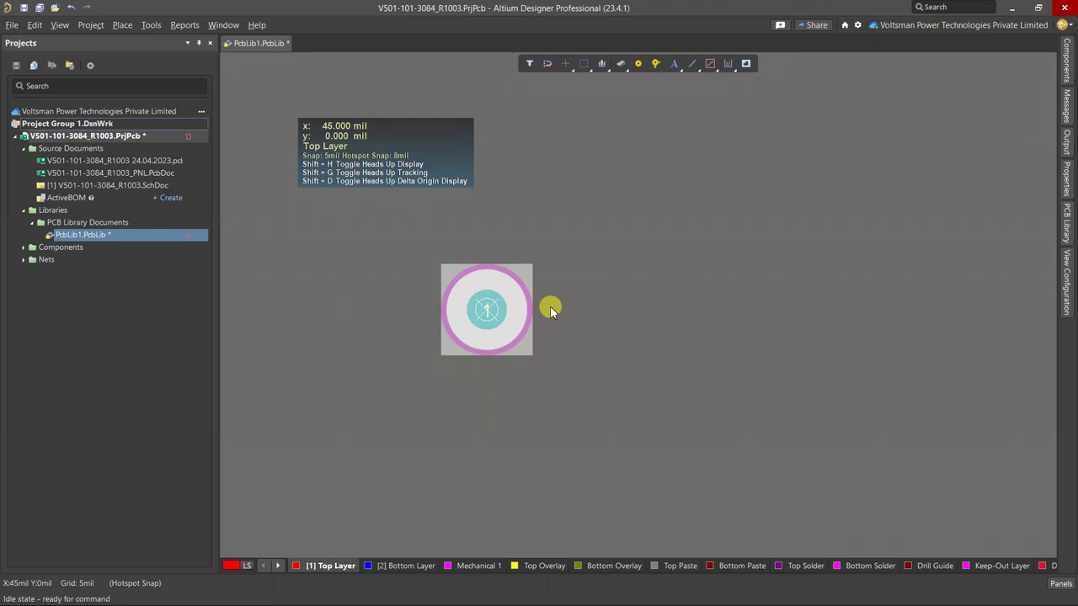
pyautogui.moveTo(503, 308); pyautogui.dragTo(494, 311)
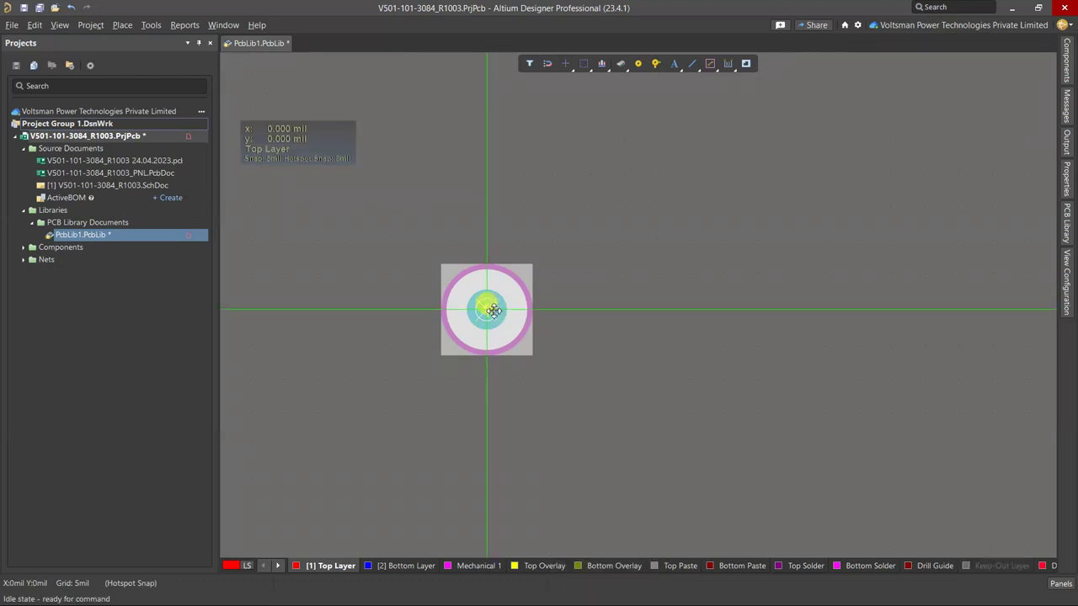
pyautogui.press('p')
pyautogui.press('l')
pyautogui.click(494, 310)
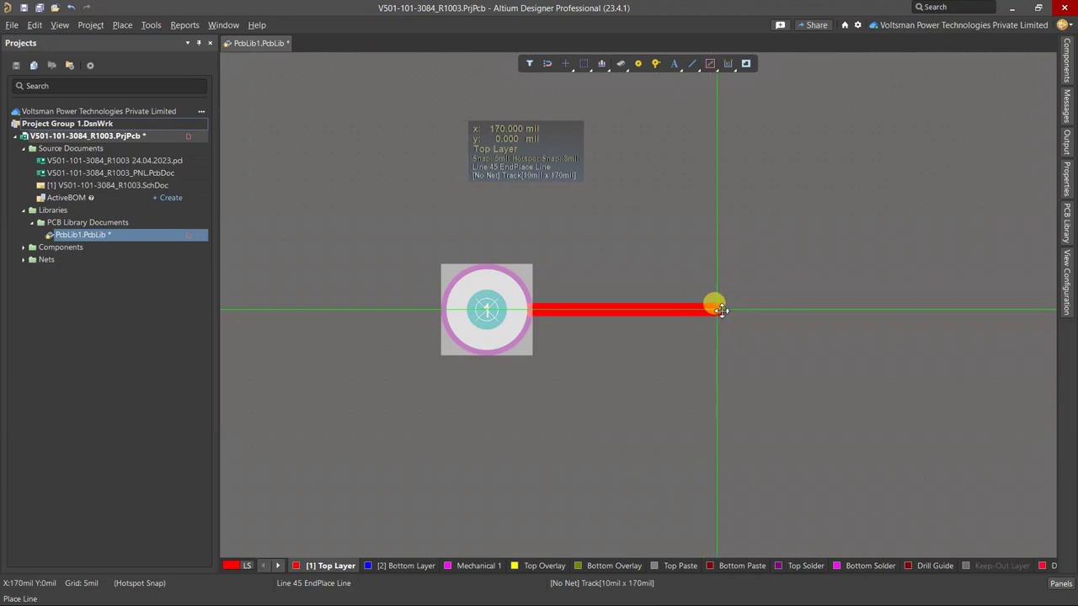
pyautogui.press('q')
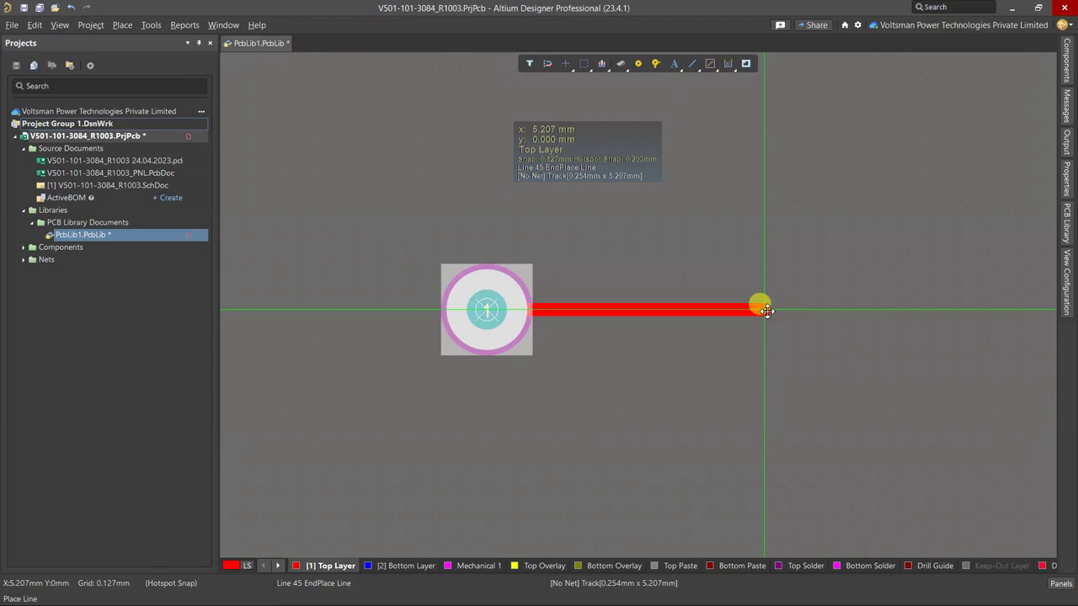
pyautogui.click(764, 311)
pyautogui.rightClick(763, 311)
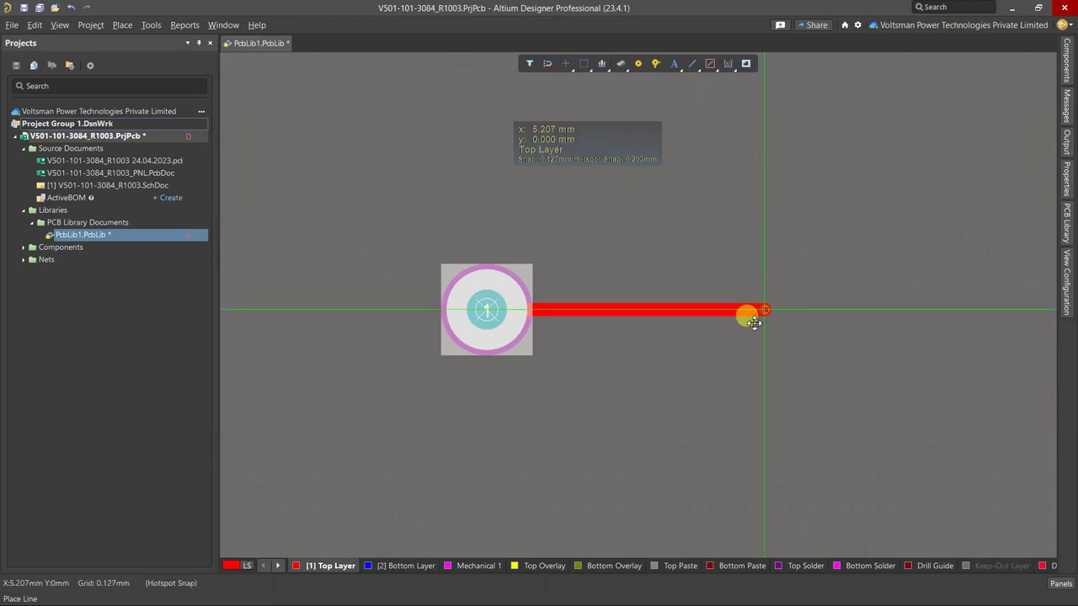
pyautogui.rightClick(713, 323)
# Shorten the horizontal track by moving its free end to X 5.08 mm
pyautogui.click(712, 323)
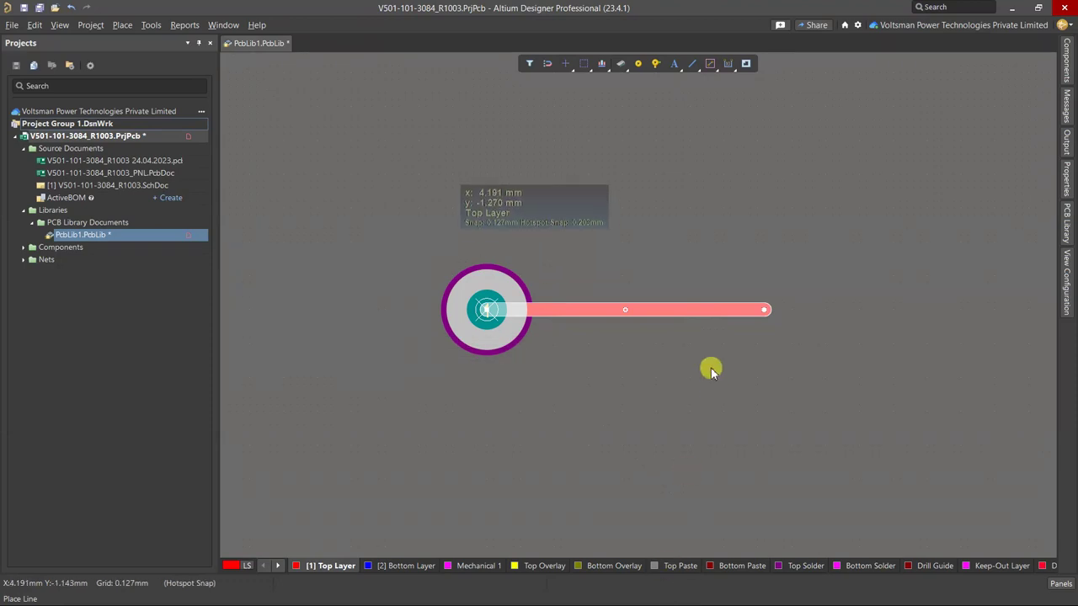
pyautogui.click(713, 368)
pyautogui.click(698, 309)
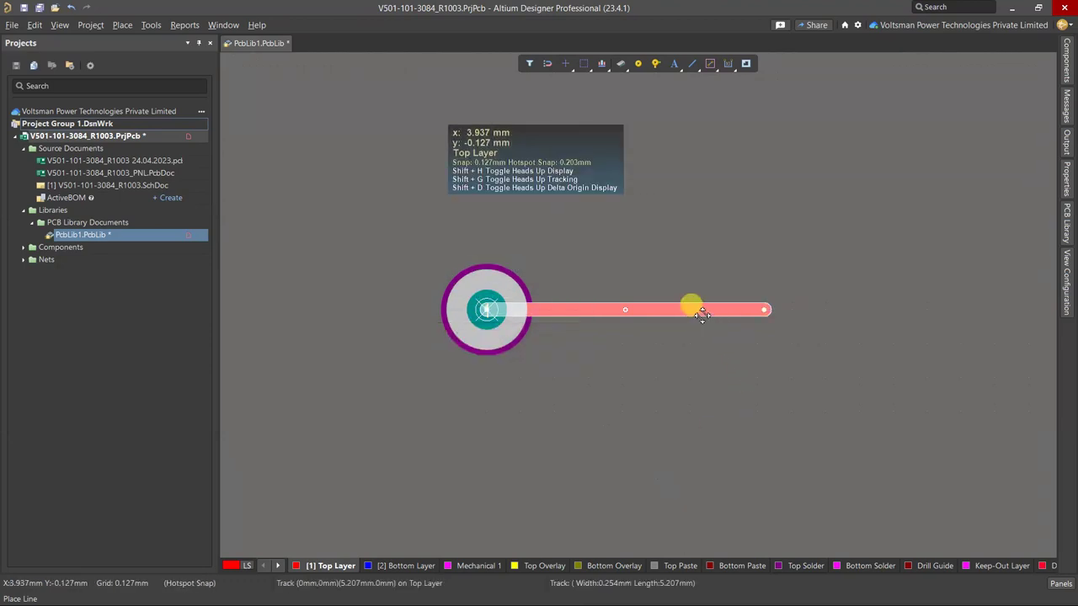
pyautogui.click(762, 310)
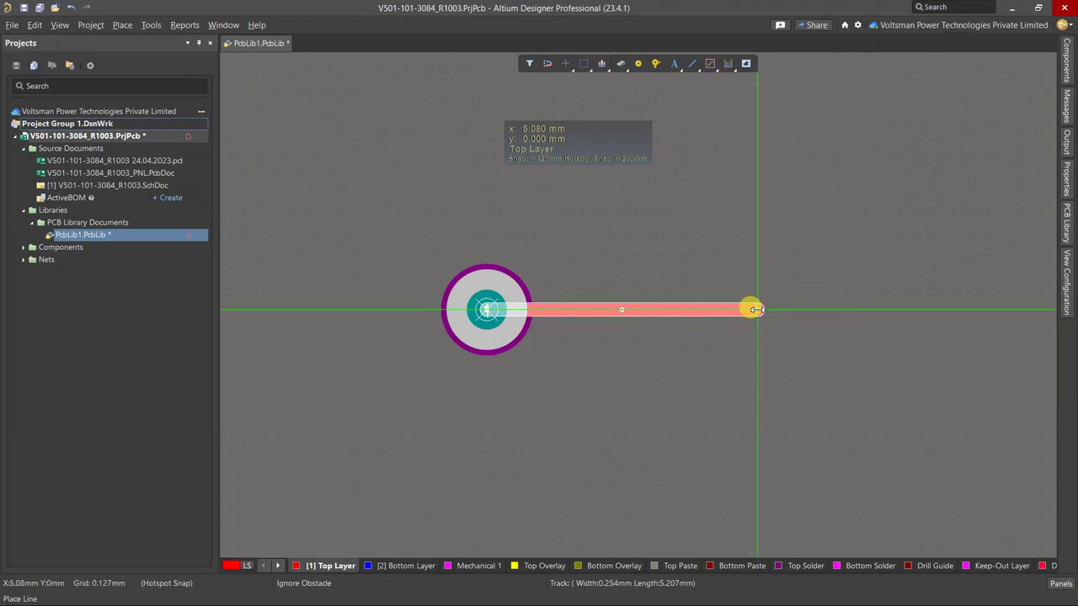
pyautogui.click(755, 310)
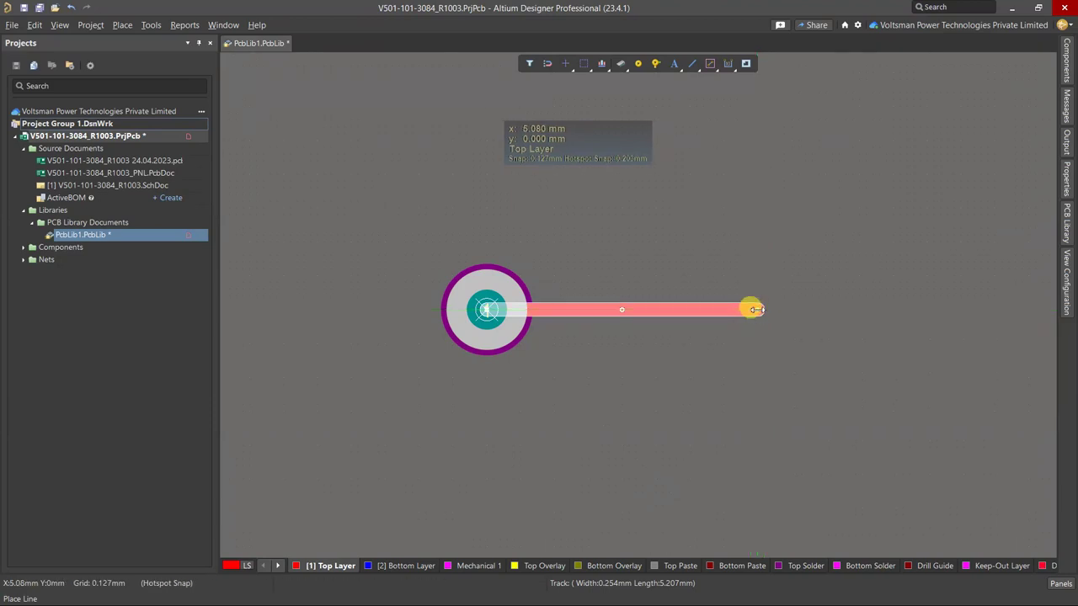
# Paste the copied pad at the track's free end, X 5.08 mm, and set its designator to 2
pyautogui.hotkey('ctrl', 'v')
pyautogui.click(758, 310)
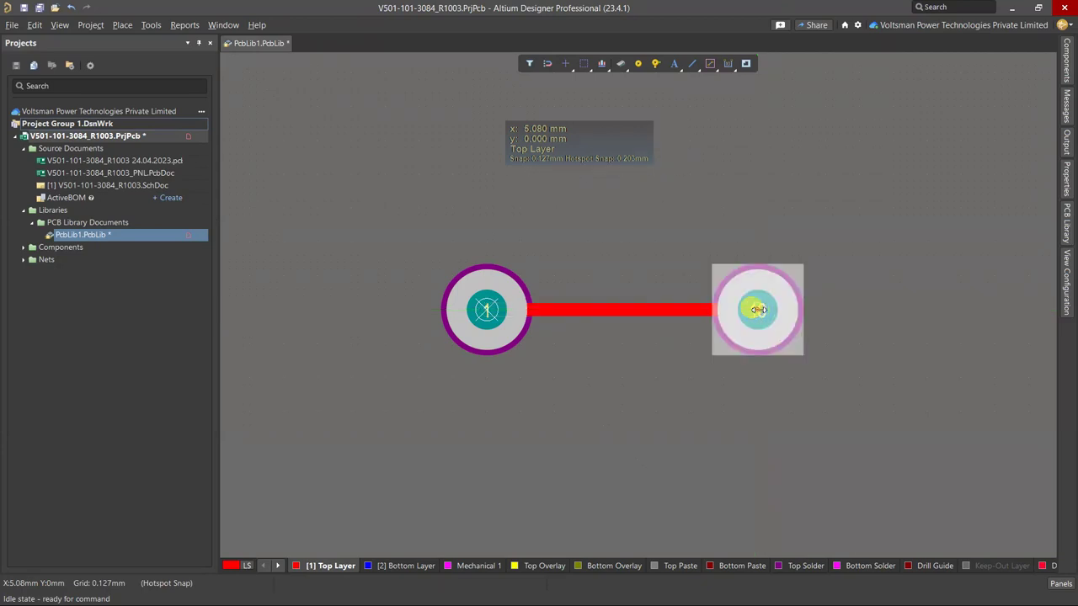
pyautogui.doubleClick(783, 329)
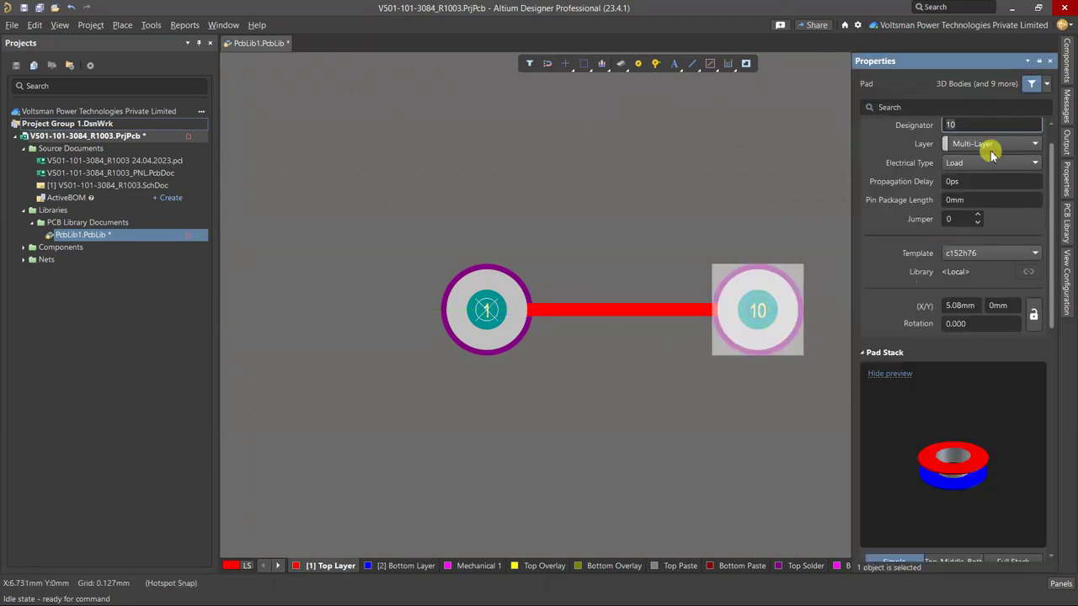
pyautogui.press('BackSpace')
pyautogui.press('BackSpace')
pyautogui.write('2')
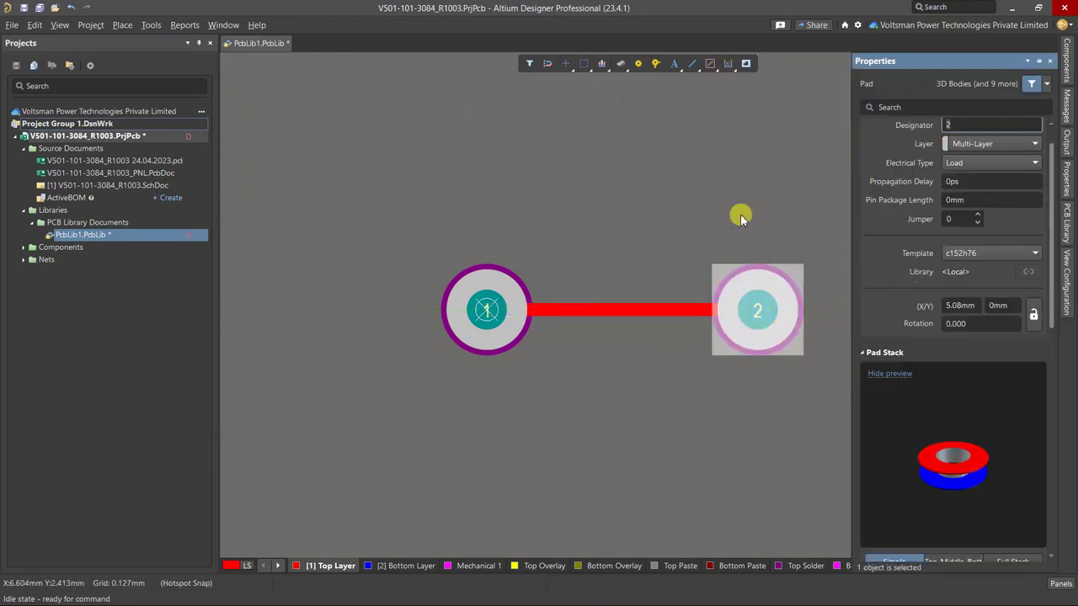
# Change the shape of pad 1 to Rectangular
pyautogui.click(498, 278)
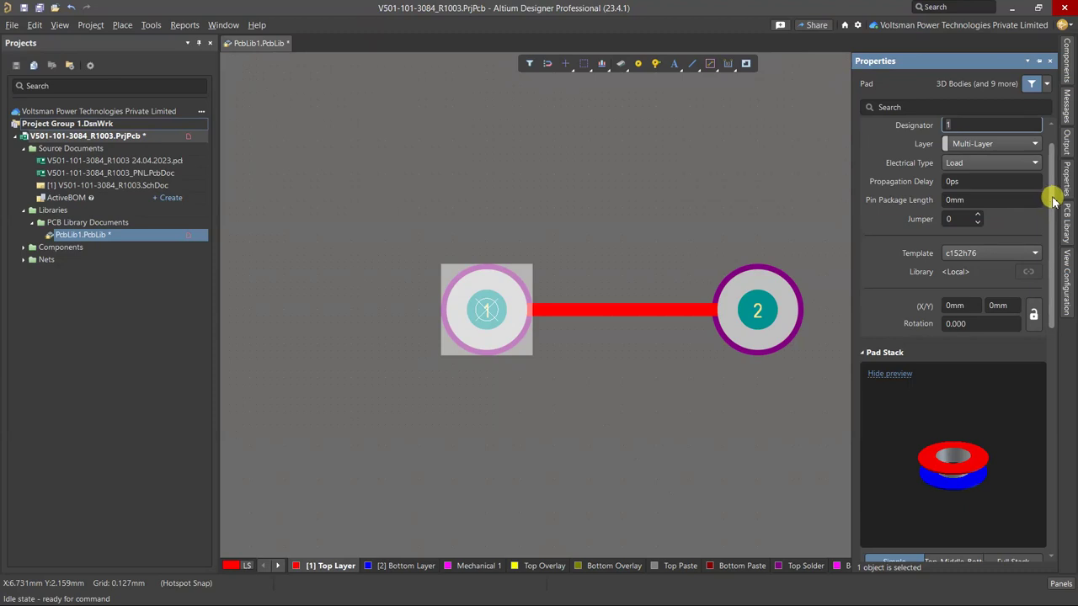
pyautogui.moveTo(1049, 193); pyautogui.dragTo(1051, 309)
pyautogui.click(992, 337)
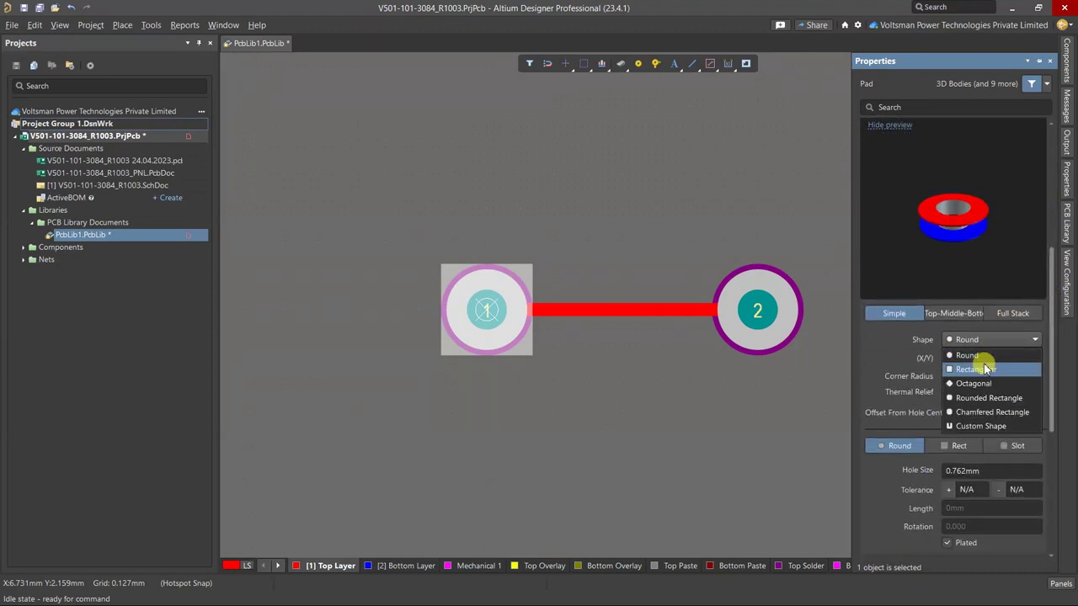
pyautogui.click(979, 369)
pyautogui.click(664, 377)
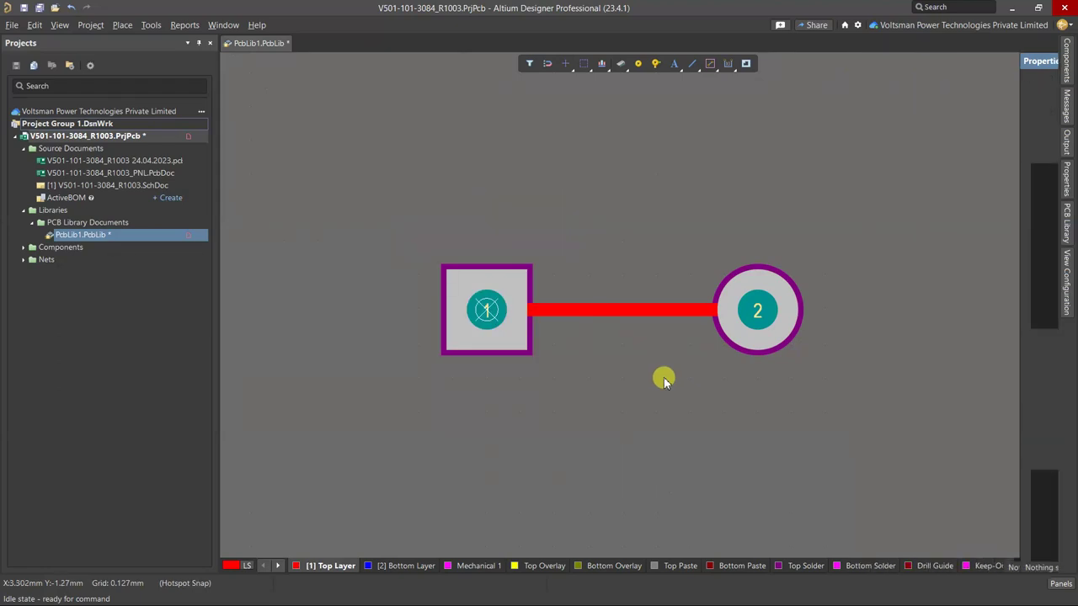
# Delete the guide track between pads 1 and 2
pyautogui.click(623, 313)
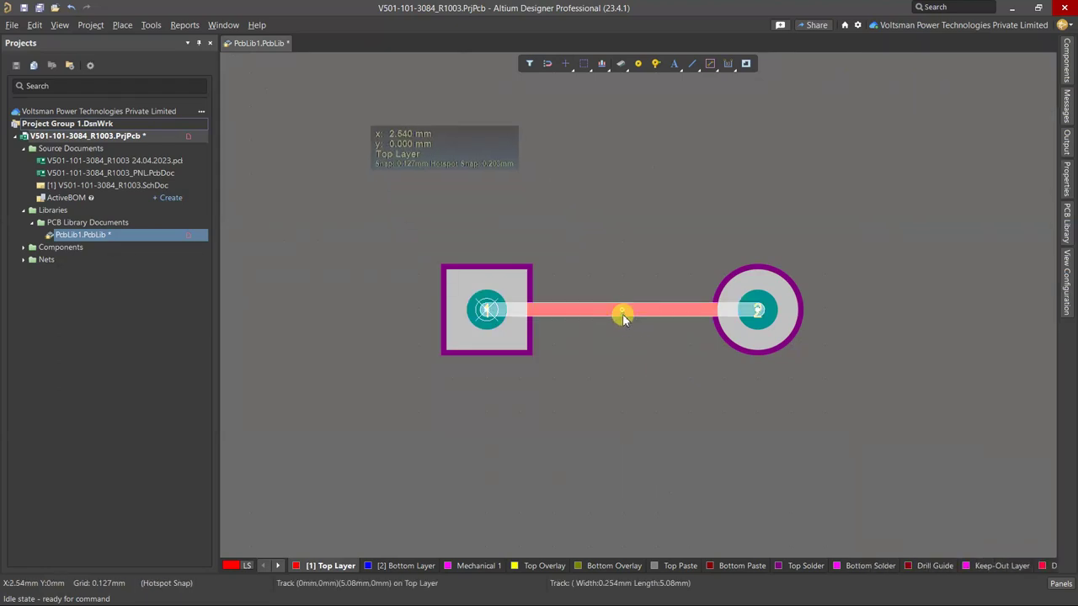
pyautogui.press('Delete')
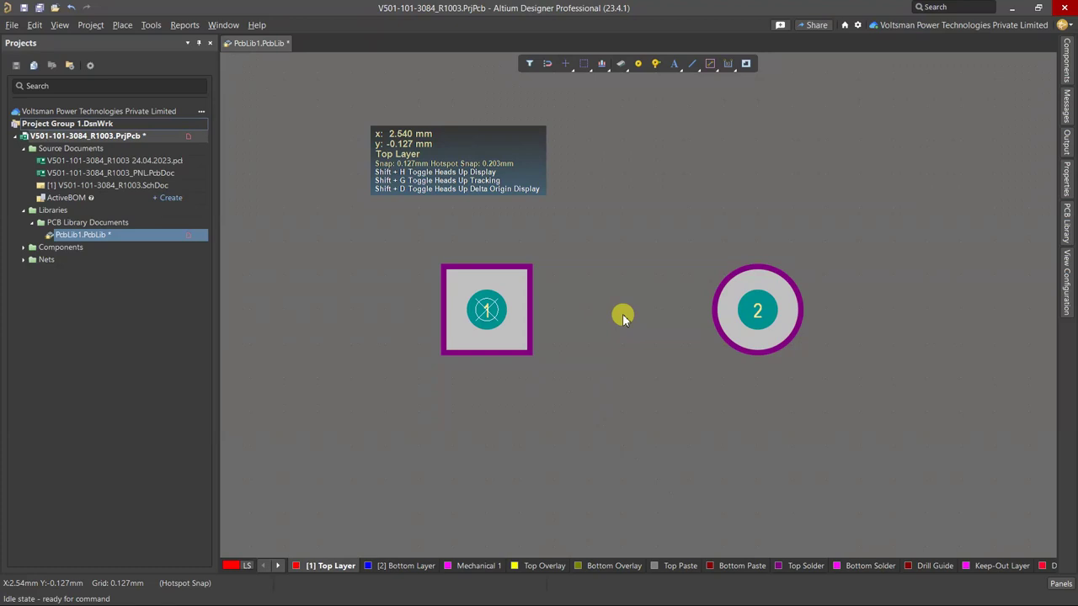
# Measure the centre-to-centre distance between pads 1 and 2
pyautogui.rightClick(564, 316)
pyautogui.click(610, 387)
pyautogui.click(486, 310)
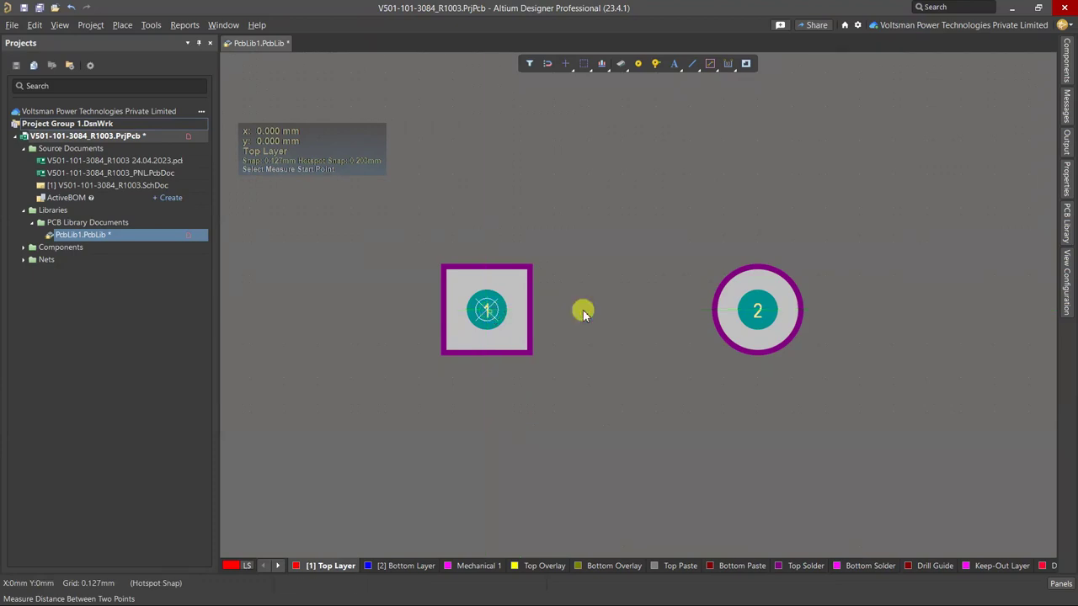
pyautogui.click(757, 312)
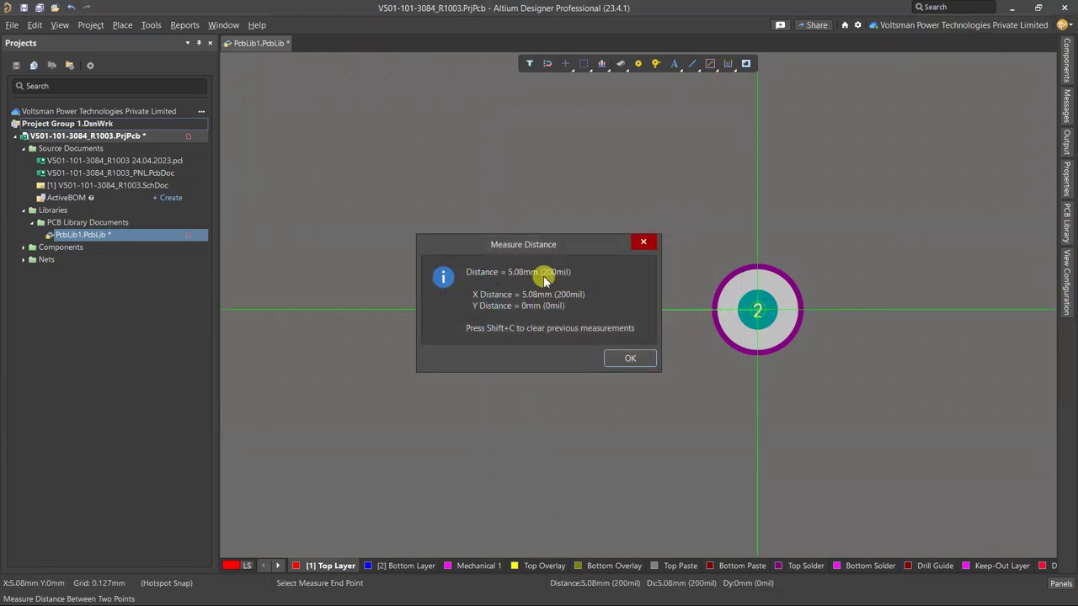
pyautogui.click(628, 358)
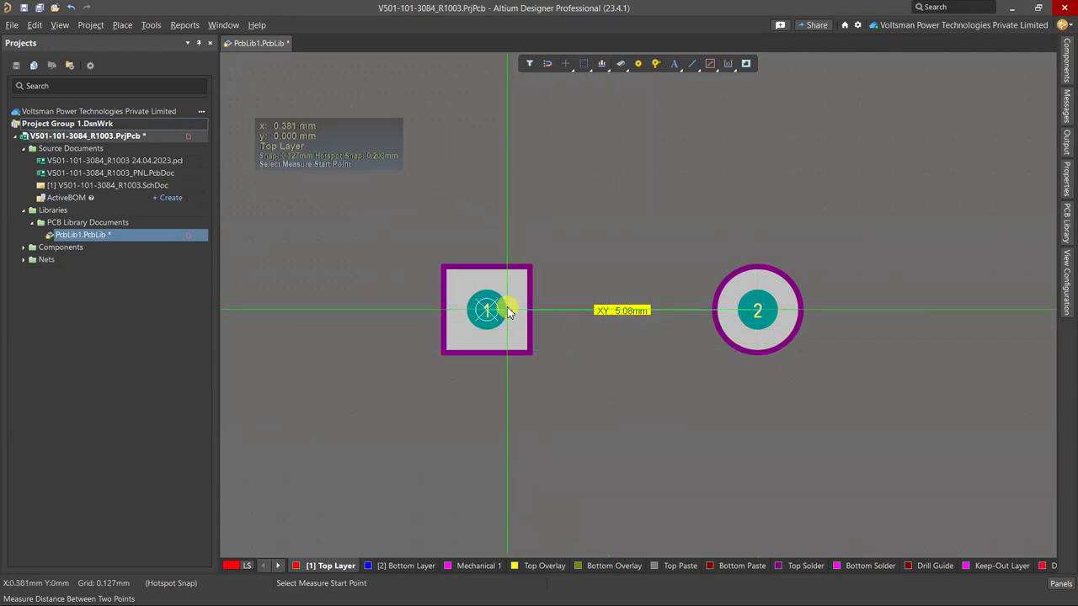
# Set the global snap grid to 5 mm
pyautogui.rightClick(509, 311)
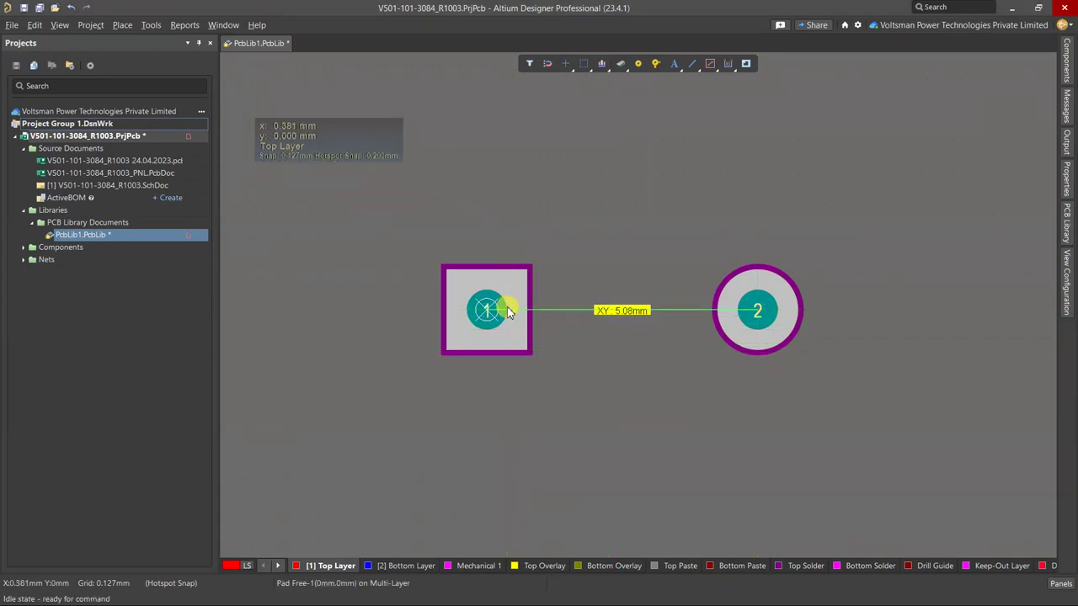
pyautogui.press('shift')
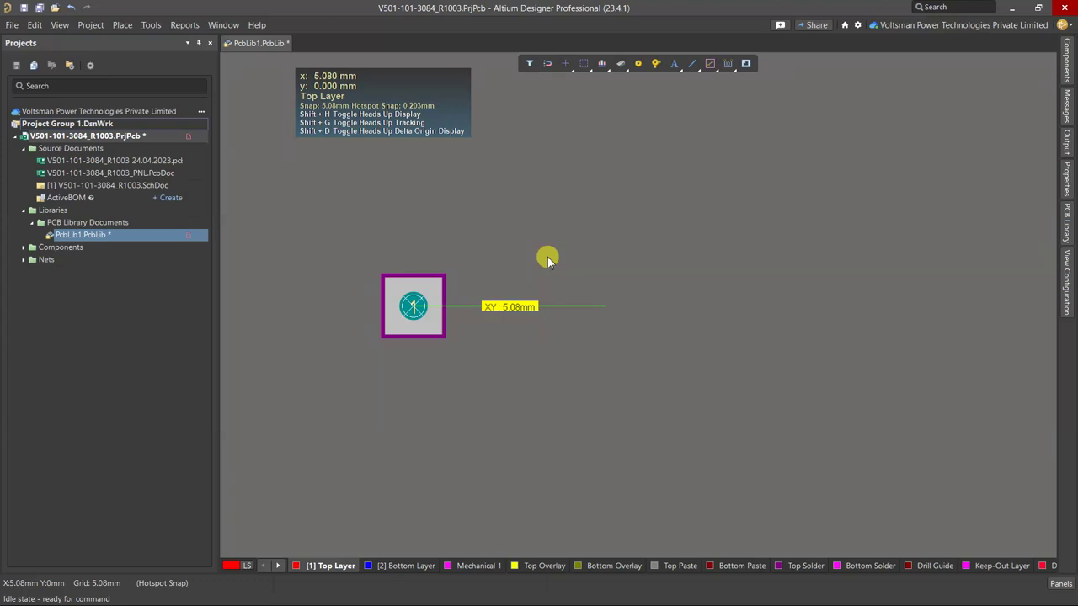
pyautogui.click(60, 24)
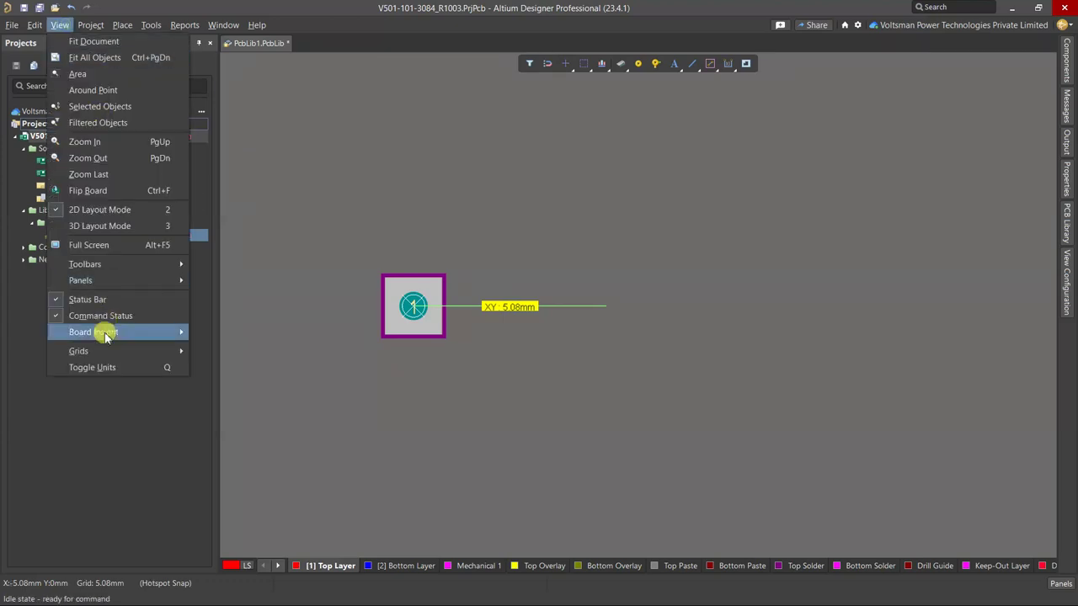
pyautogui.moveTo(101, 351)
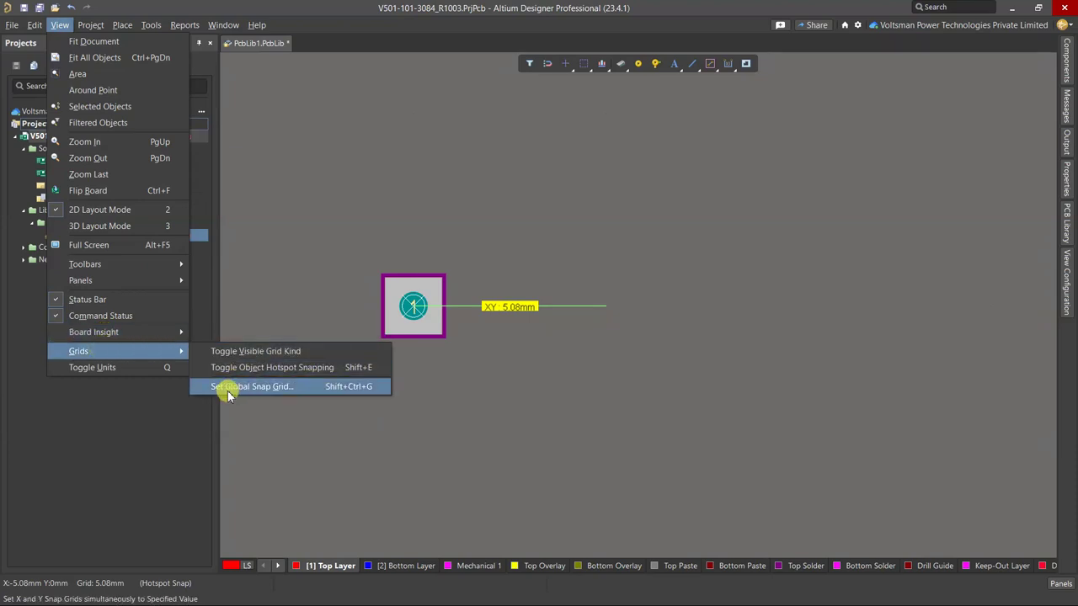
pyautogui.click(272, 388)
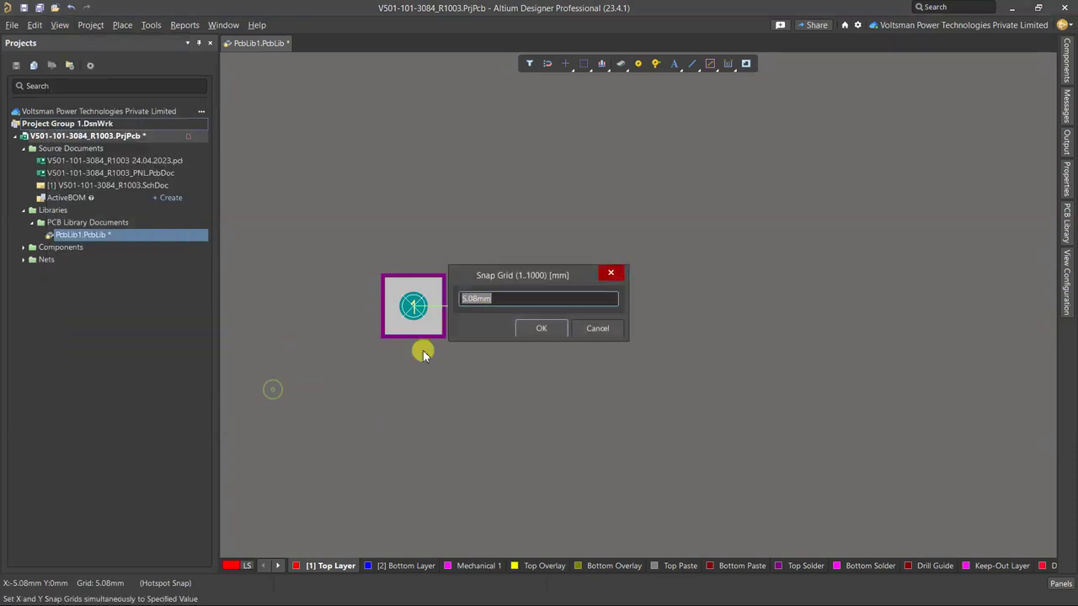
pyautogui.write('5')
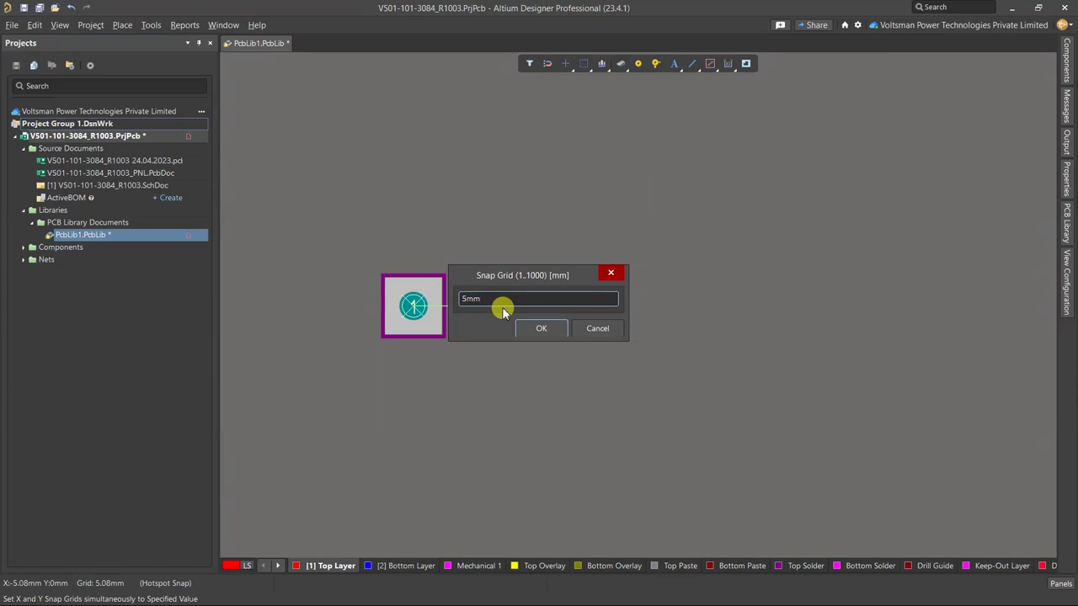
pyautogui.press('Return')
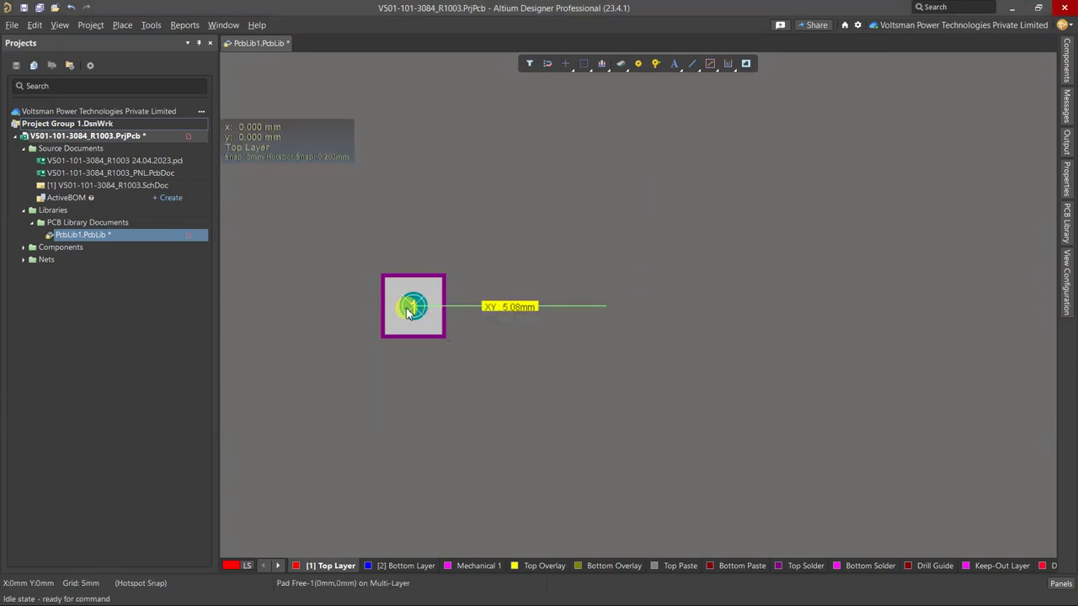
# Place a round pad at X 5 mm, Y 0 mm and set its designator to 2
pyautogui.press('p')
pyautogui.press('p')
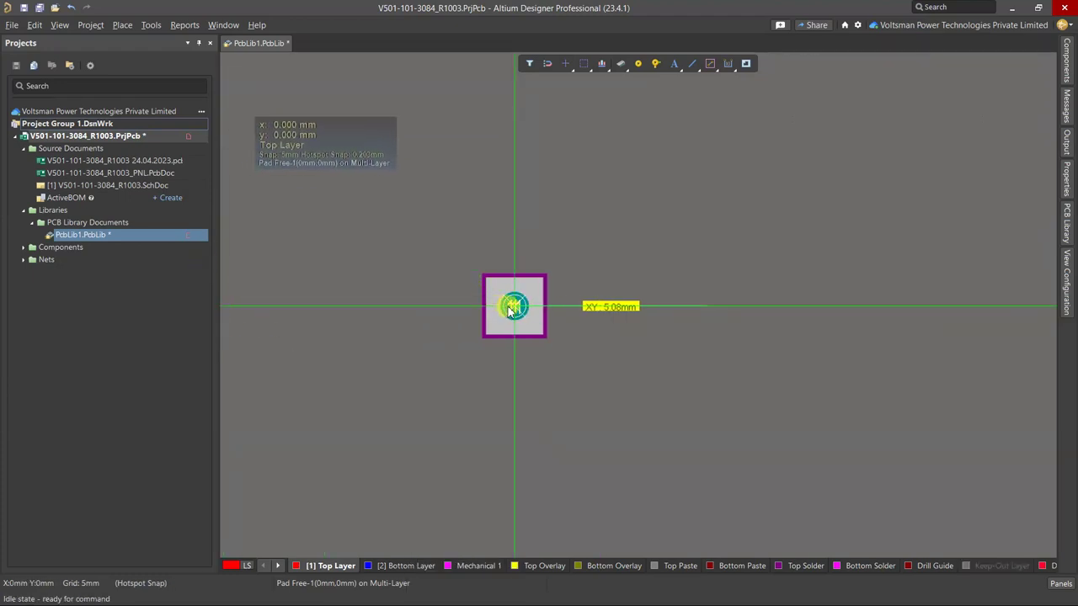
pyautogui.click(514, 309)
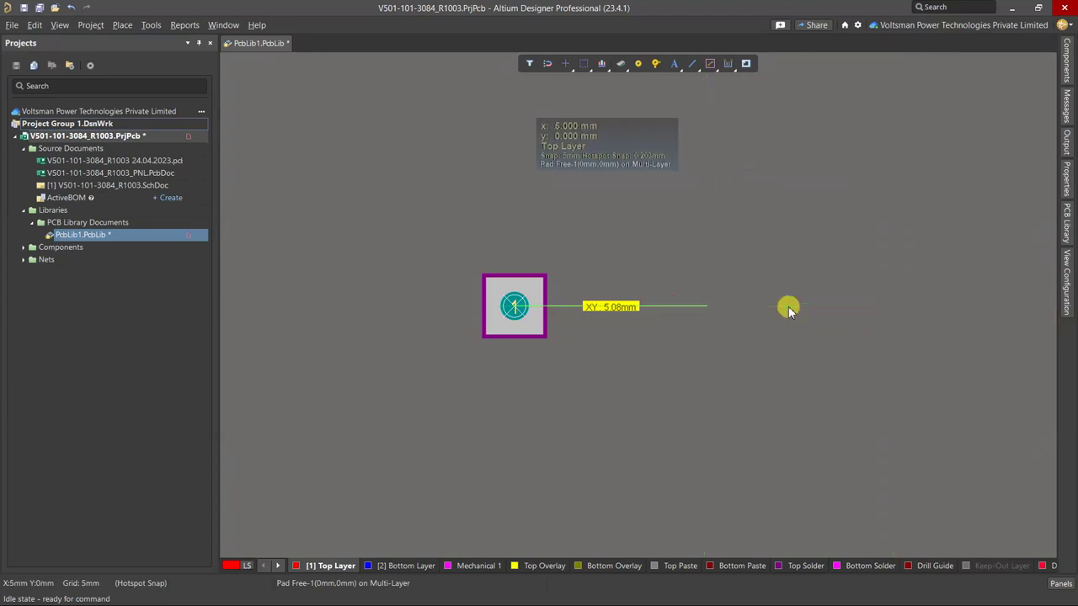
pyautogui.click(706, 312)
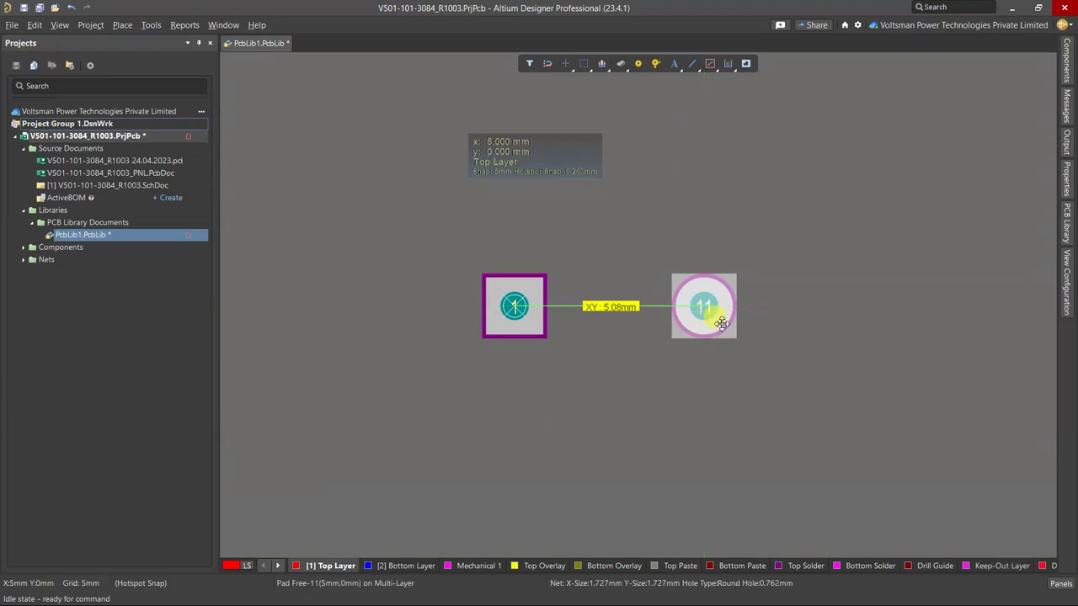
pyautogui.doubleClick(722, 323)
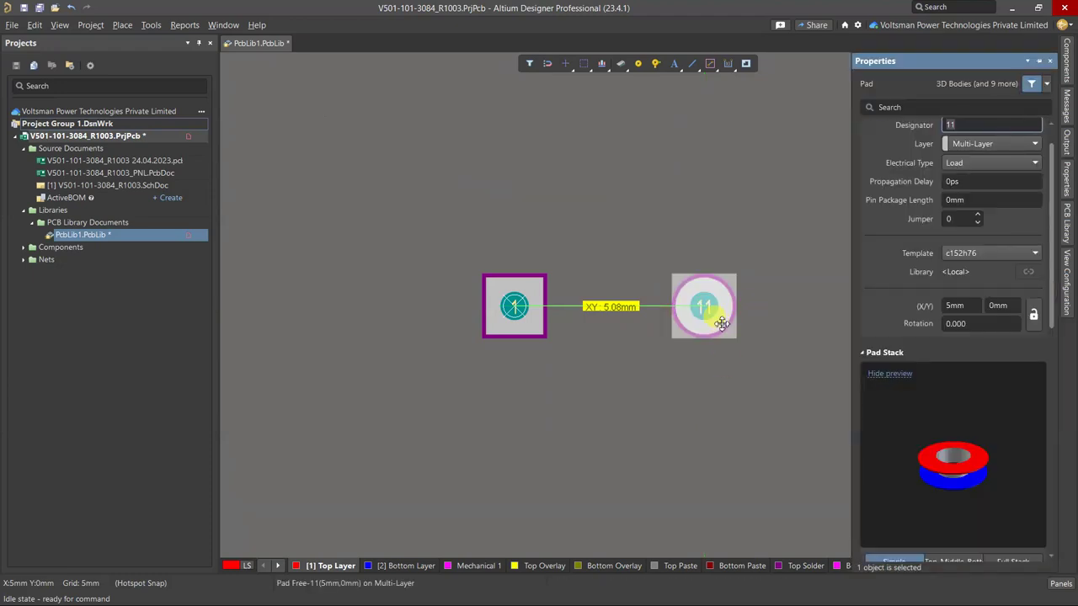
pyautogui.write('2')
pyautogui.press('Return')
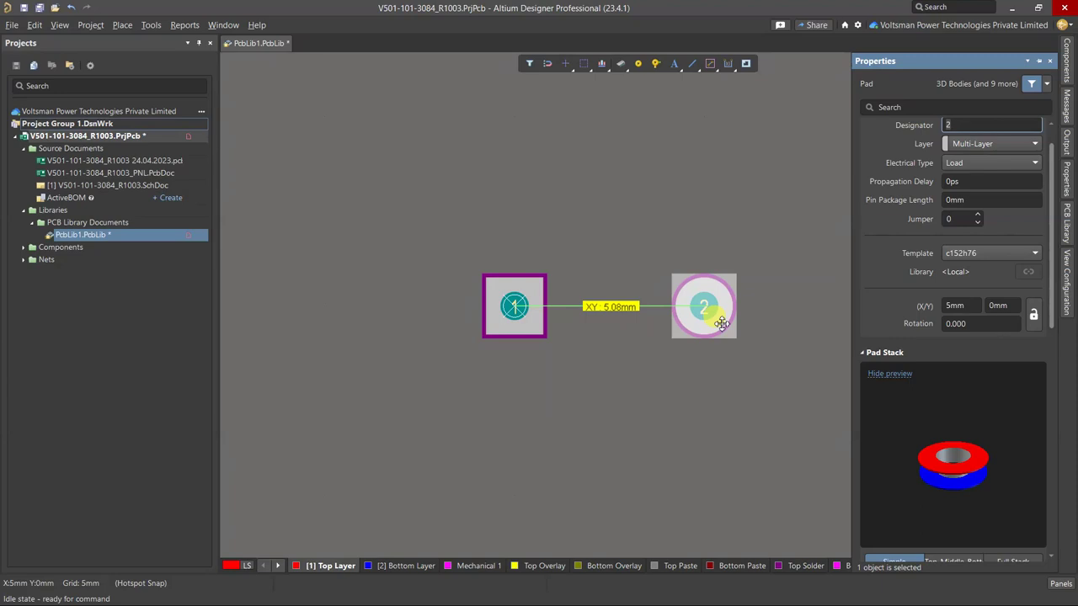
pyautogui.click(433, 390)
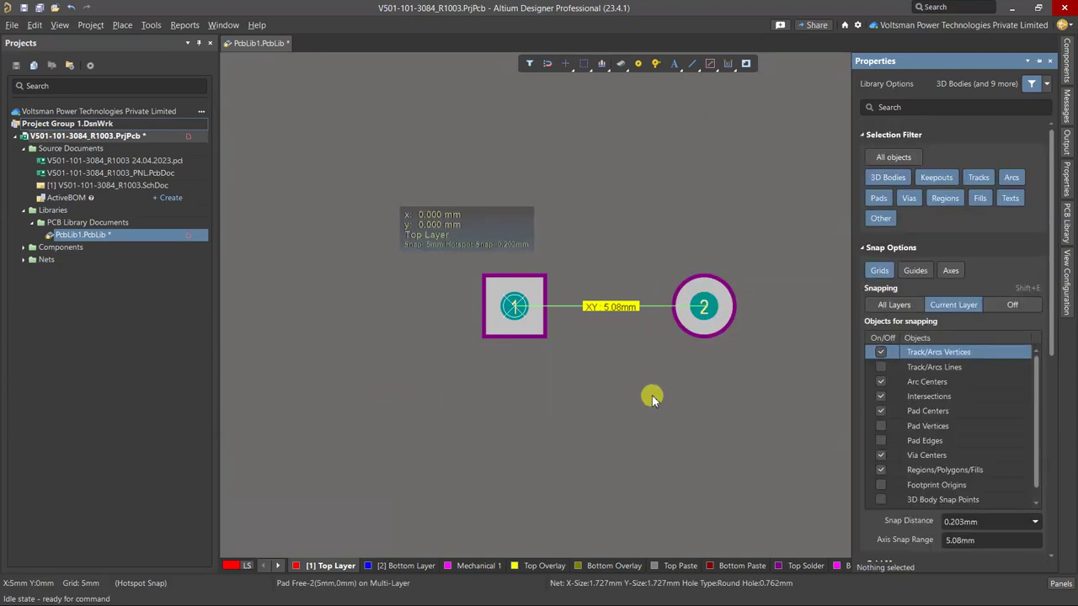
pyautogui.moveTo(651, 395); pyautogui.dragTo(588, 407, button='right')
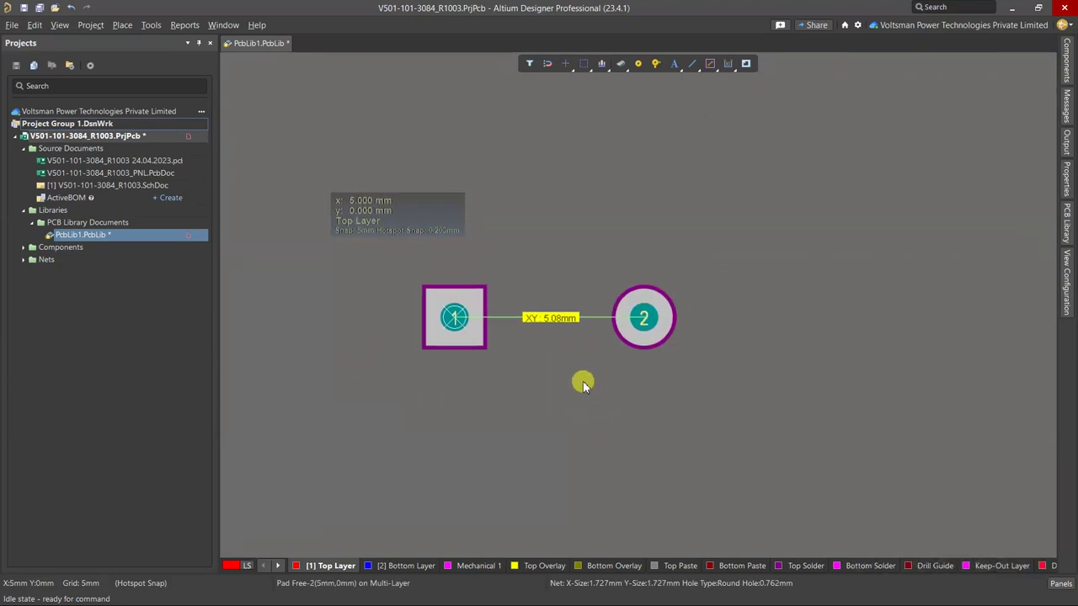
# Cut the round pad at the origin, using its centre as the reference point
pyautogui.moveTo(643, 318); pyautogui.dragTo(489, 300)
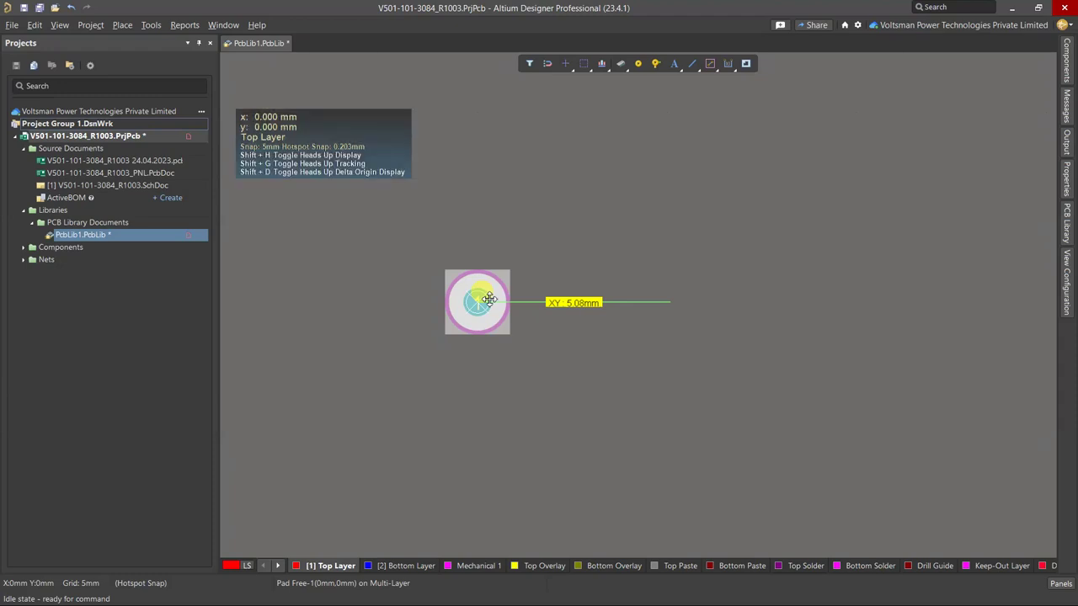
pyautogui.rightClick(489, 300)
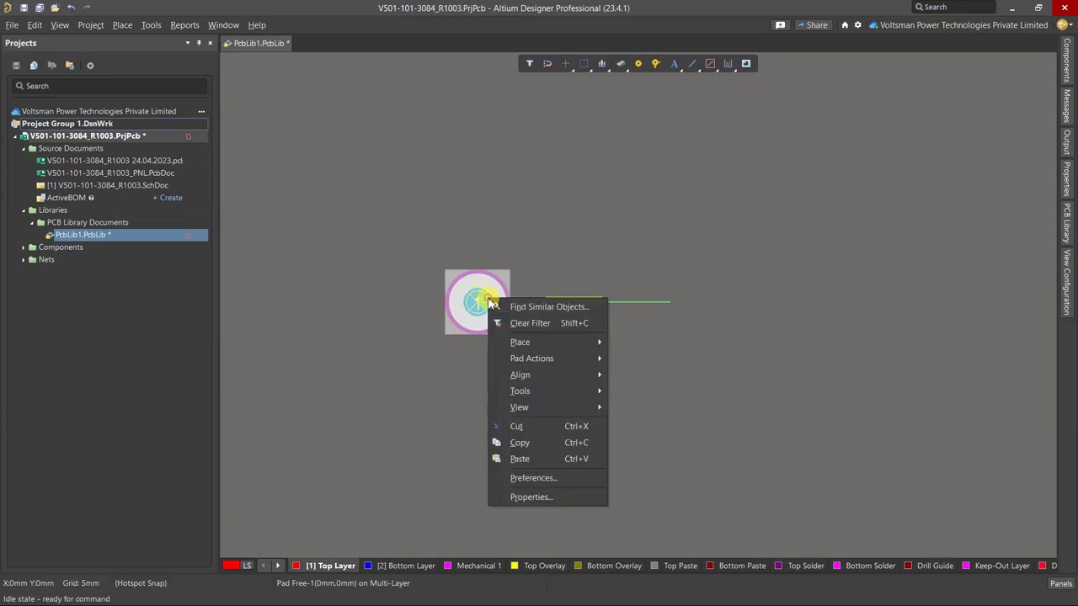
pyautogui.click(508, 426)
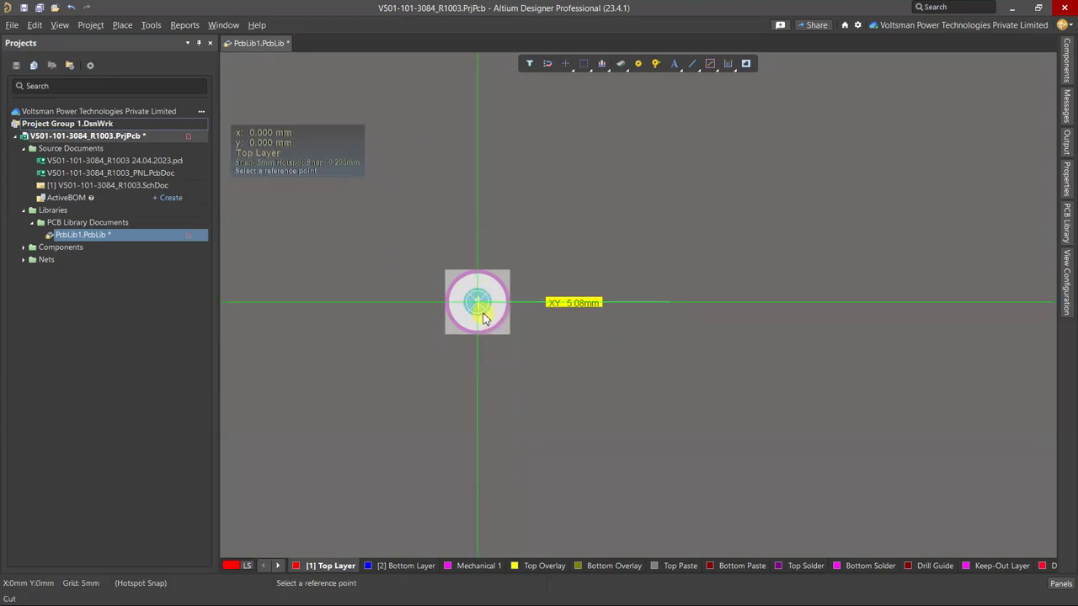
pyautogui.click(480, 305)
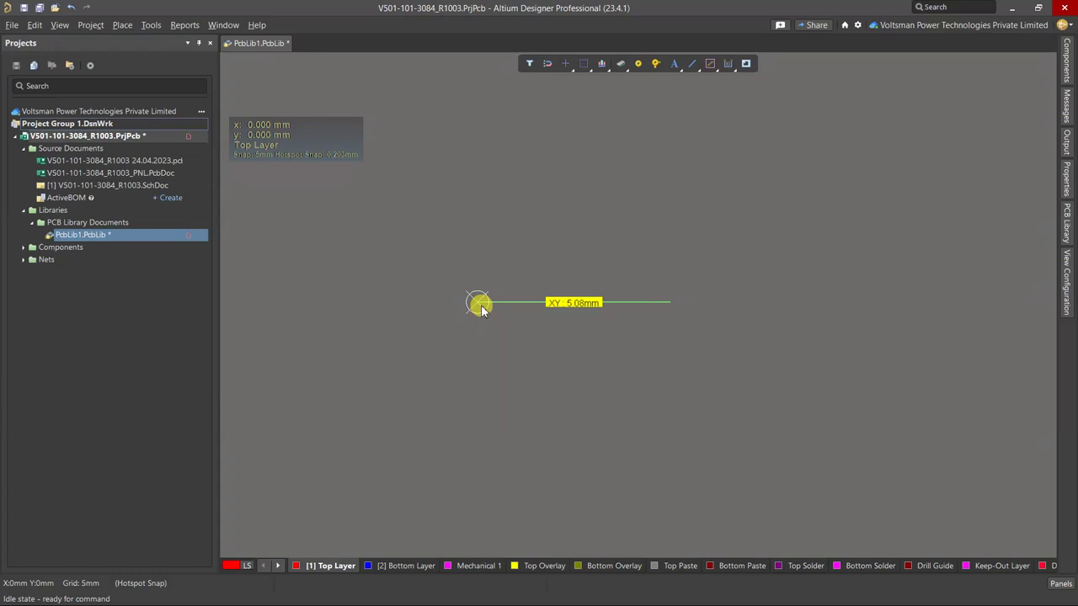
# Paste the cut pad as a linear array of 2 items with 5 mm X-spacing and 0 mm Y-spacing, starting at the origin
pyautogui.click(36, 25)
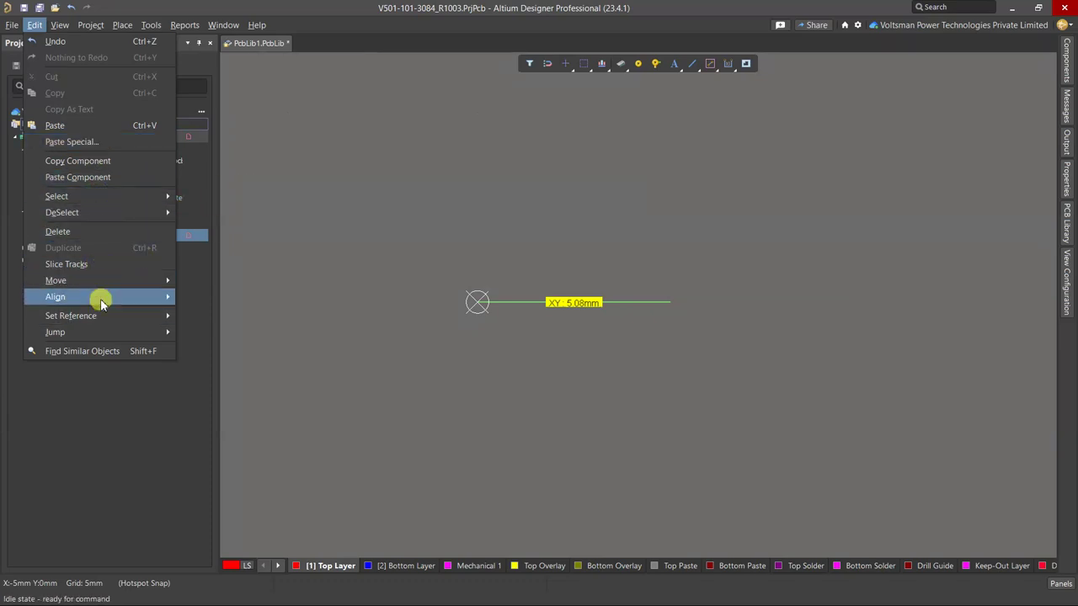
pyautogui.click(81, 143)
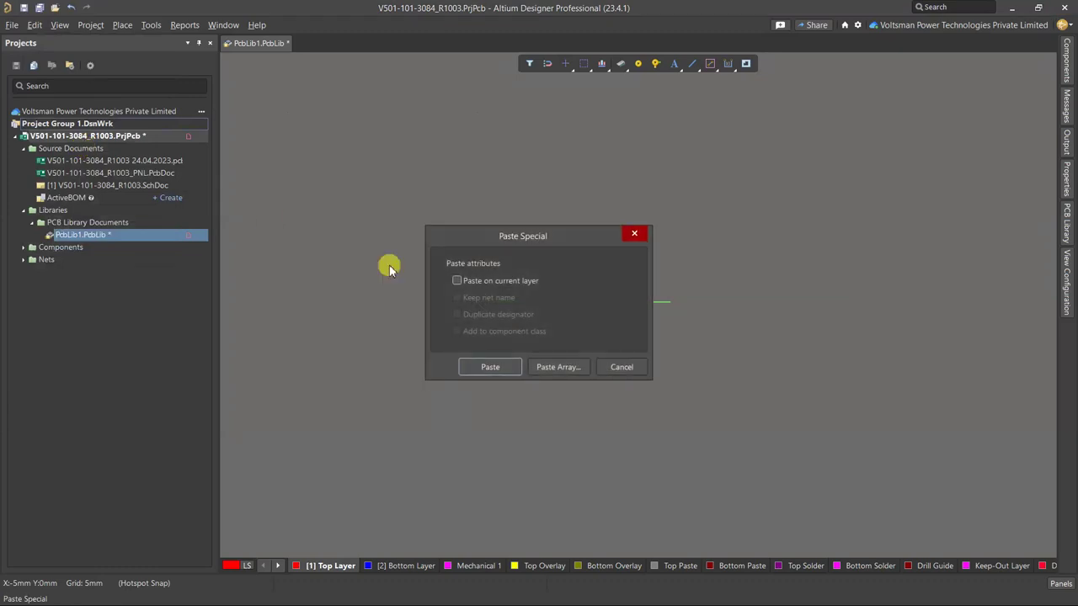
pyautogui.click(548, 368)
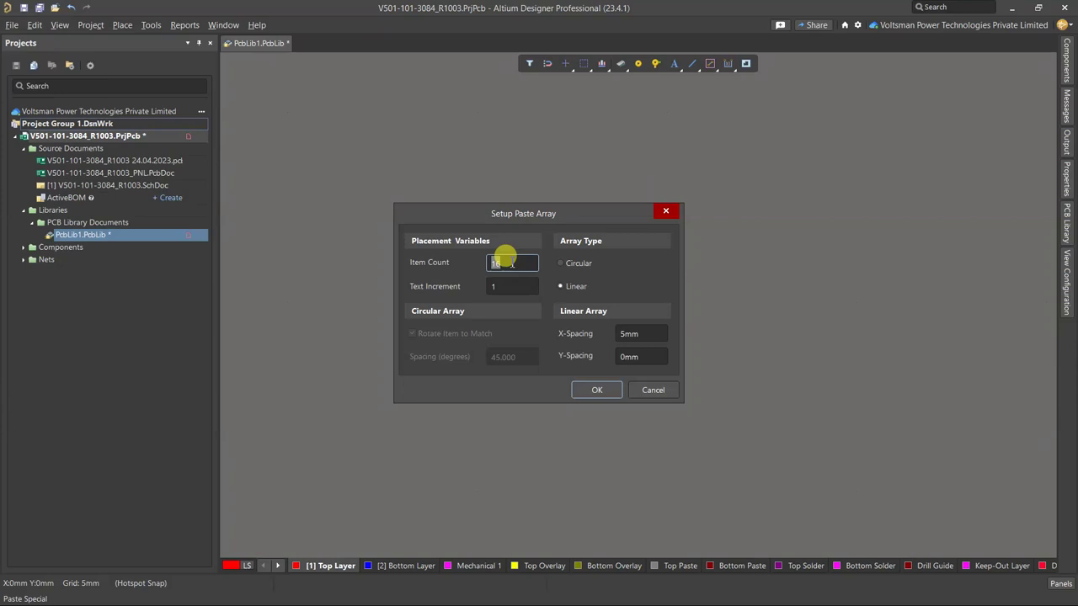
pyautogui.write('2')
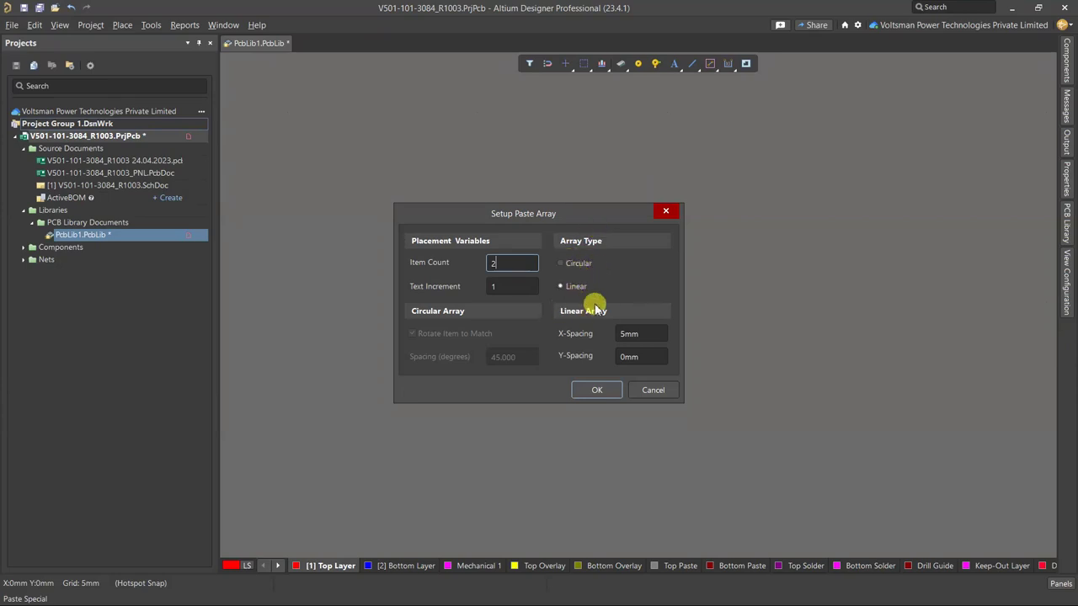
pyautogui.click(637, 335)
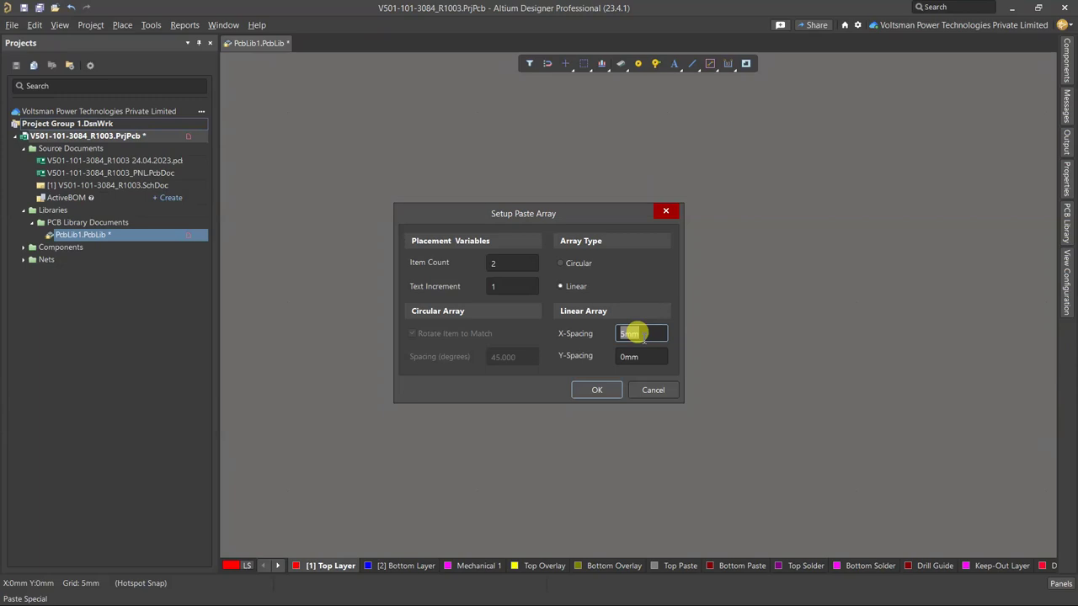
pyautogui.click(610, 394)
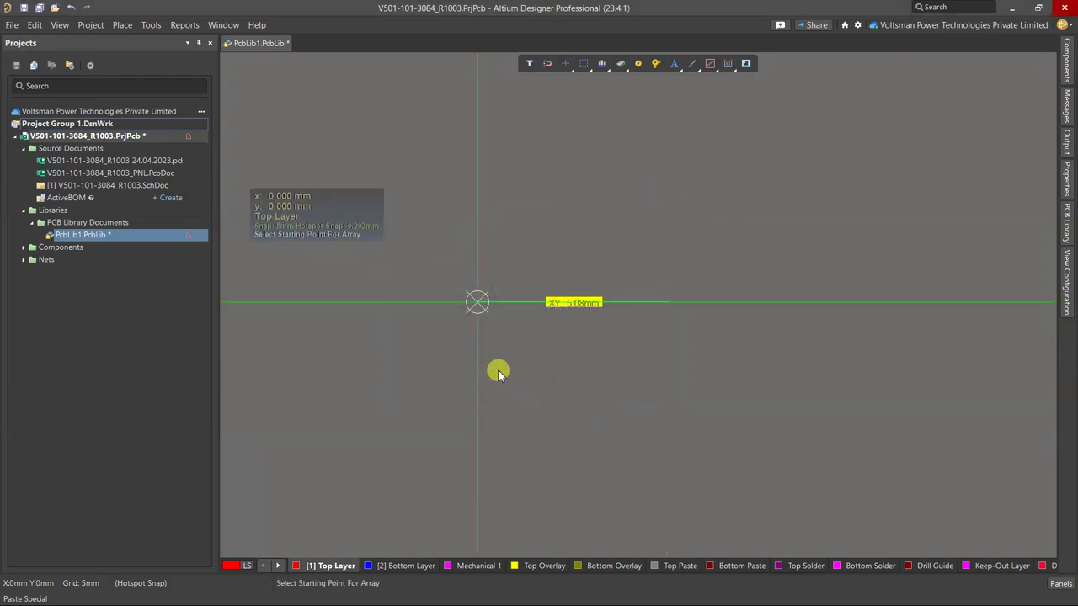
pyautogui.click(477, 303)
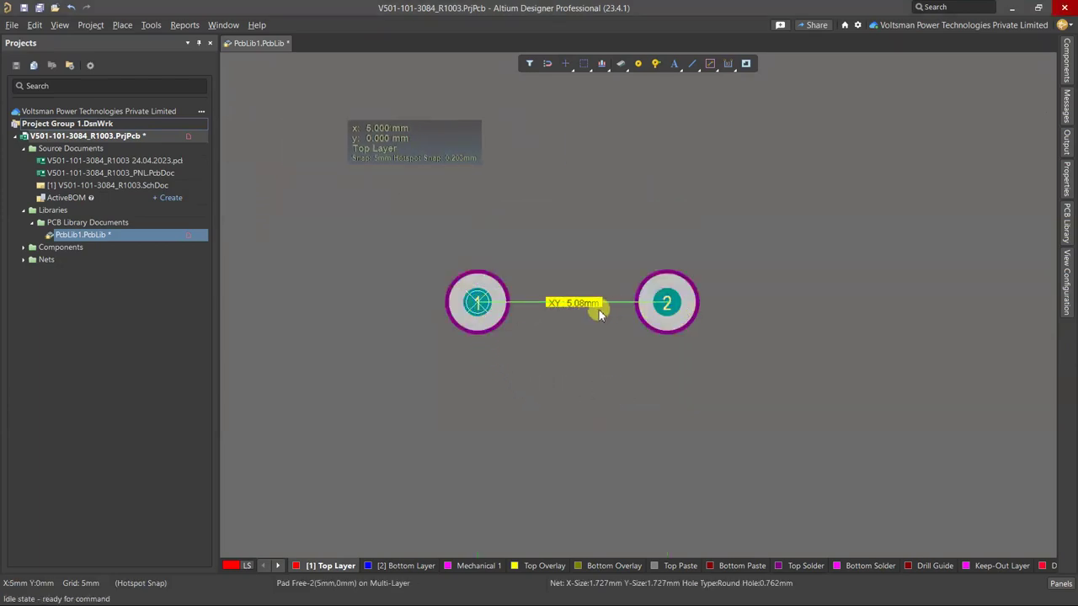
# Change the shape of the pasted pad 1 at the origin to Rectangular
pyautogui.click(476, 314)
pyautogui.doubleClick(476, 313)
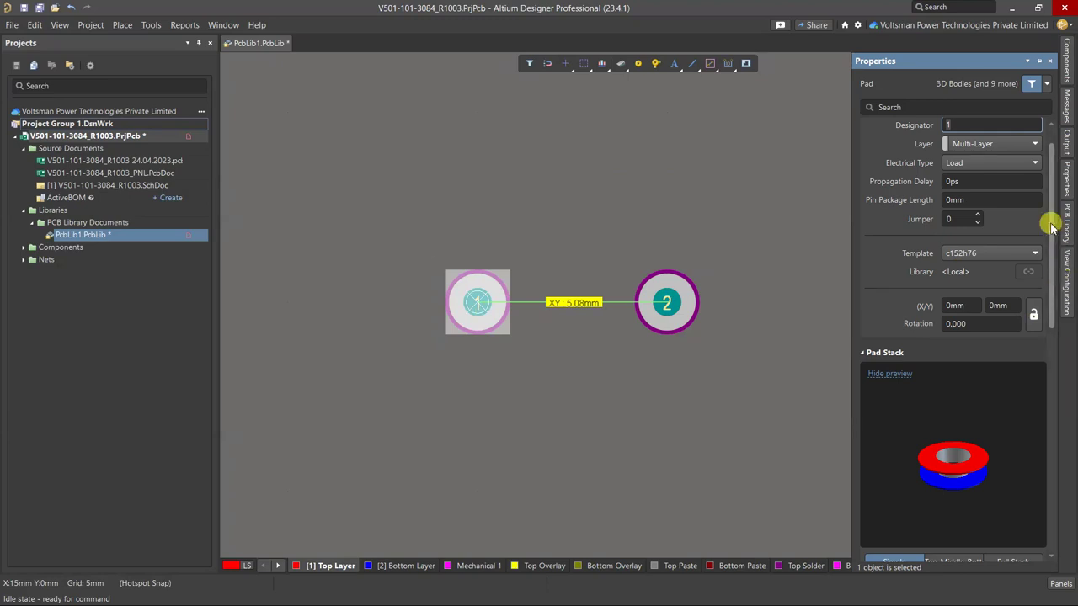
pyautogui.moveTo(1052, 224); pyautogui.dragTo(1052, 357)
pyautogui.click(989, 264)
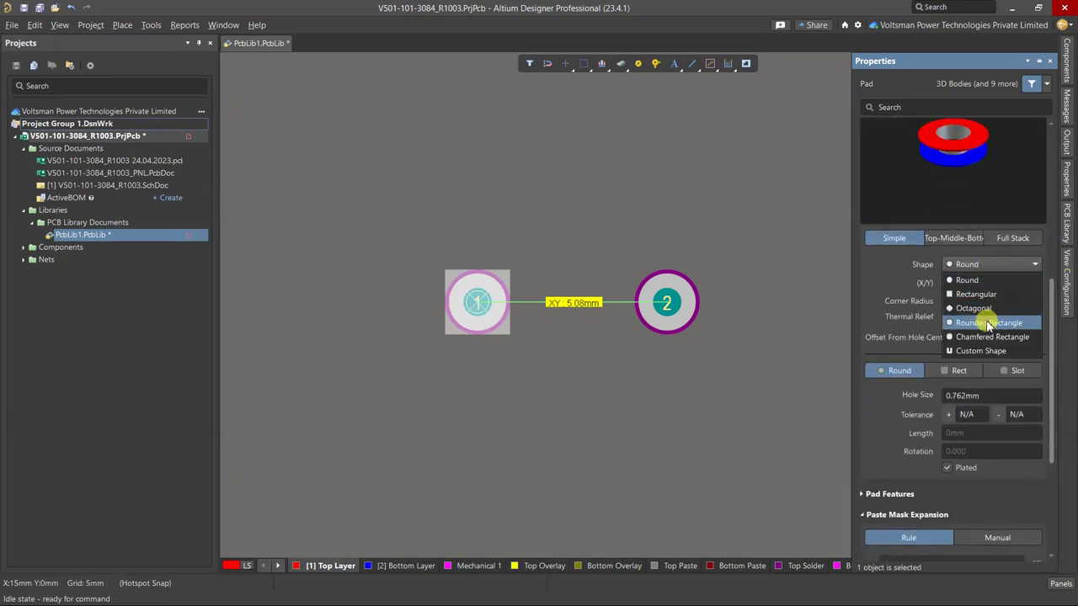
pyautogui.click(981, 294)
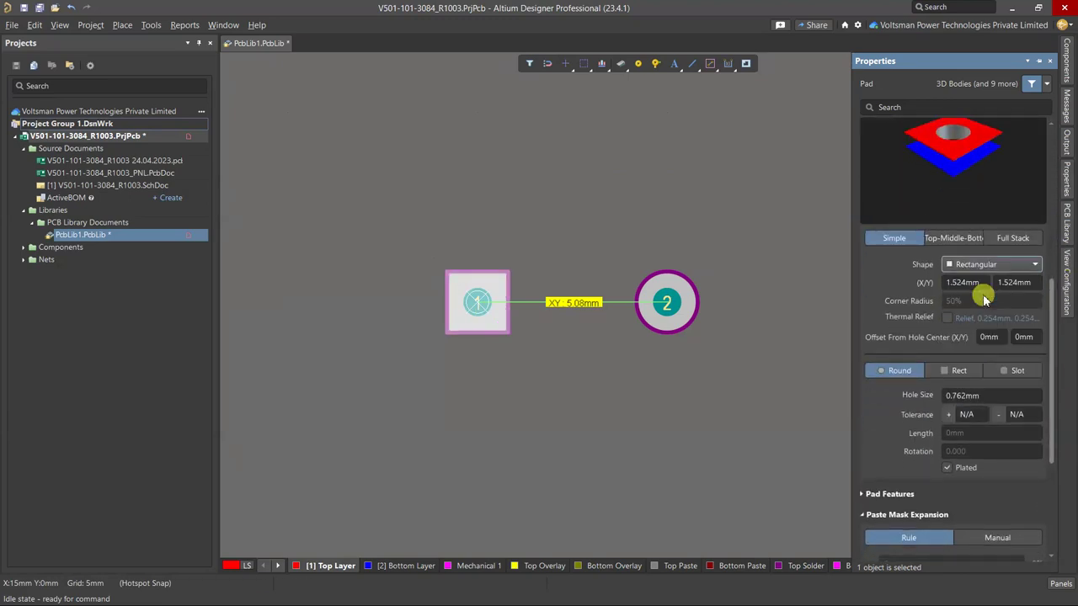
pyautogui.click(615, 355)
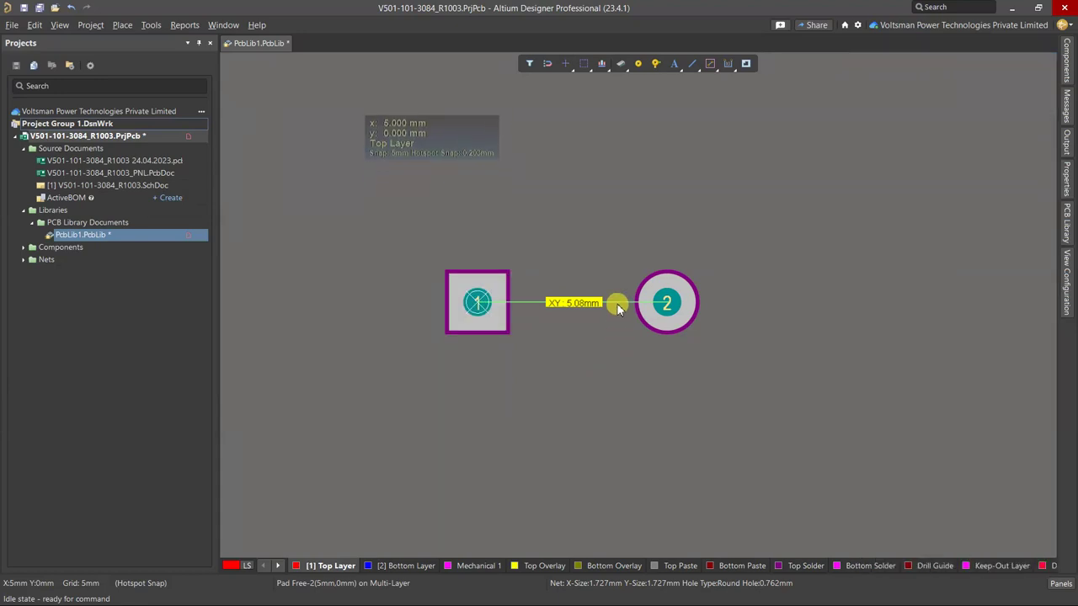
# Set the global snap grid to 2.5 mm
pyautogui.press('v')
pyautogui.moveTo(663, 590)
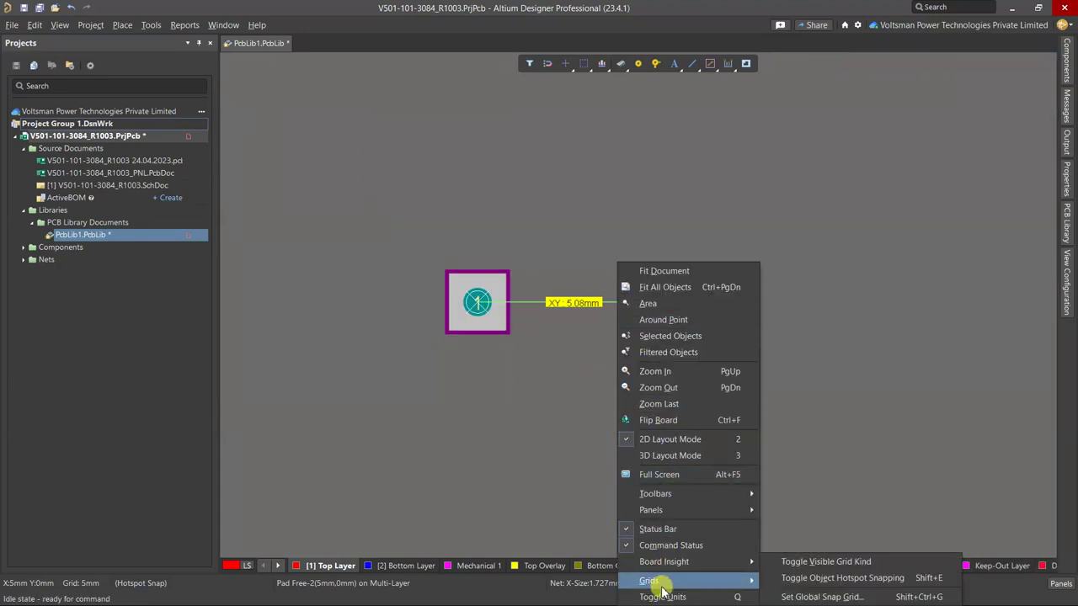
pyautogui.click(821, 596)
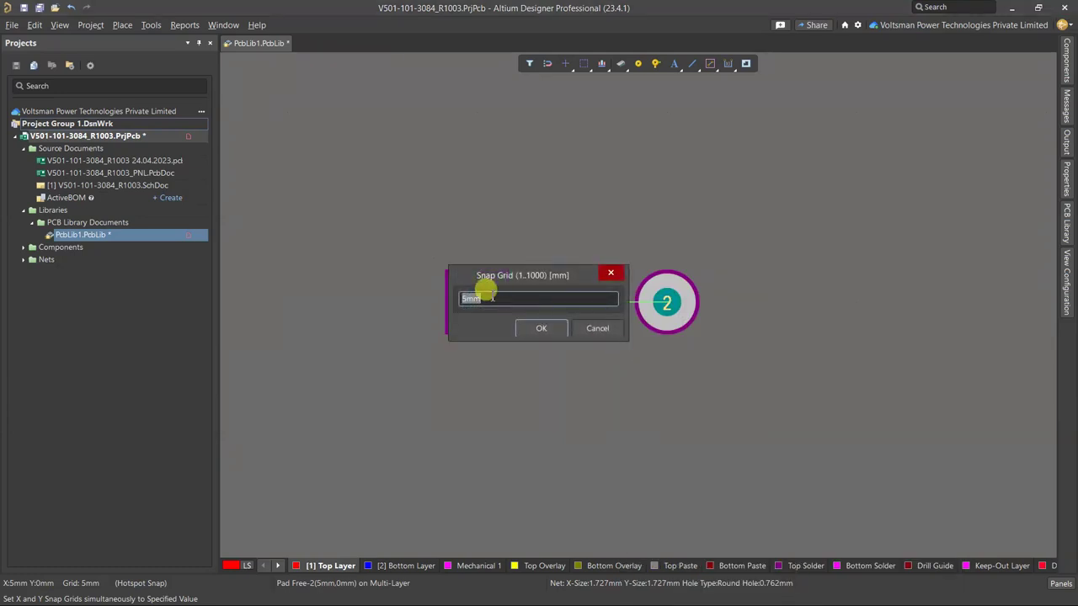
pyautogui.write('5mil')
pyautogui.press('BackSpace')
pyautogui.press('BackSpace')
pyautogui.press('BackSpace')
pyautogui.press('BackSpace')
pyautogui.write('2.5mm')
pyautogui.press('Return')
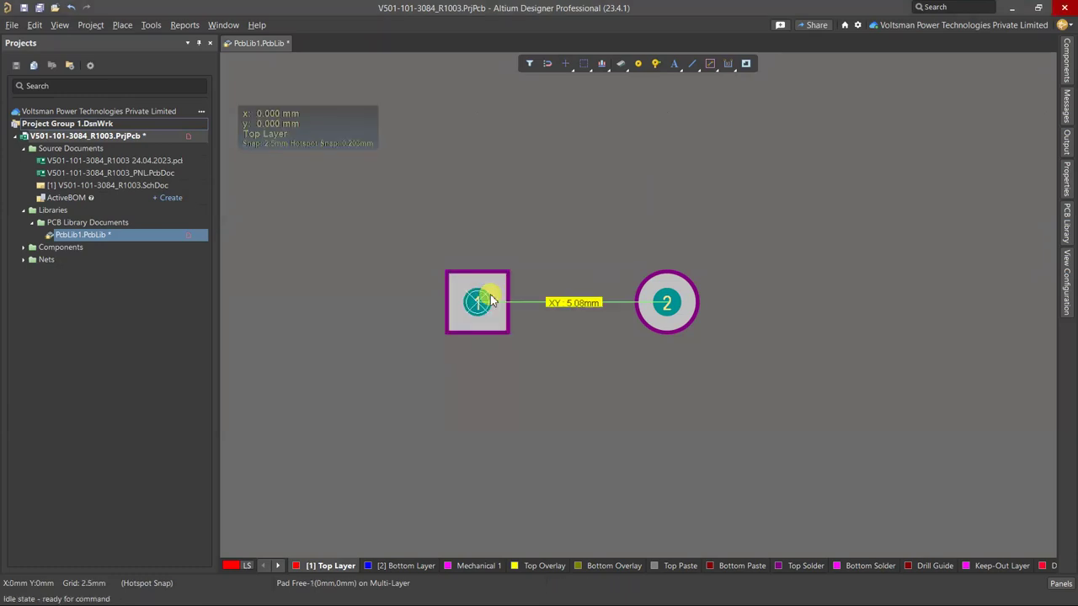
# Draw a full circle centred midway between the two pads, with a radius of about 3.54 mm
pyautogui.click(693, 71)
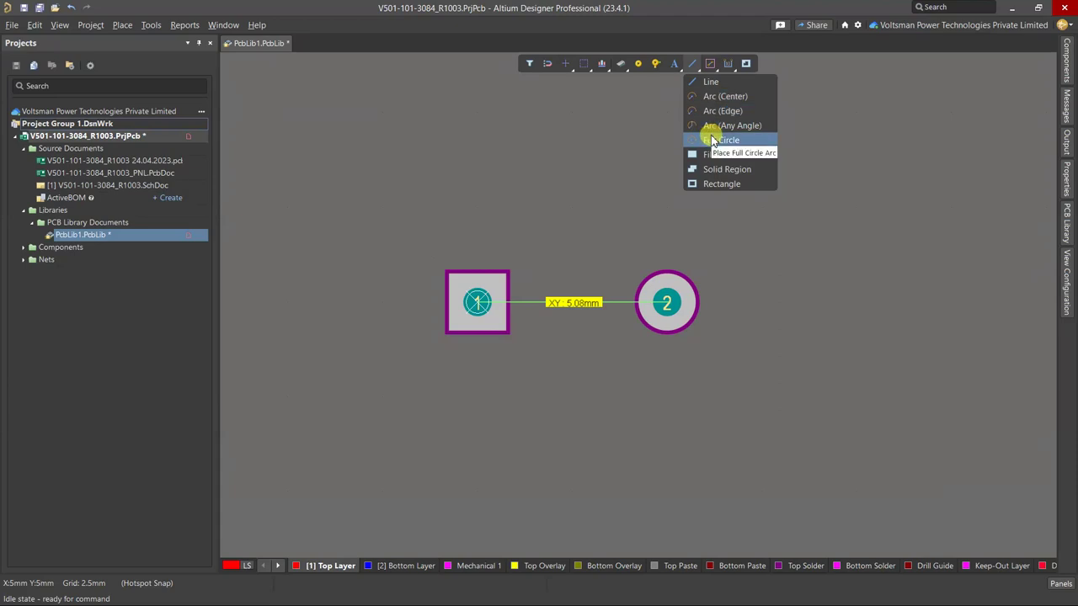
pyautogui.click(712, 140)
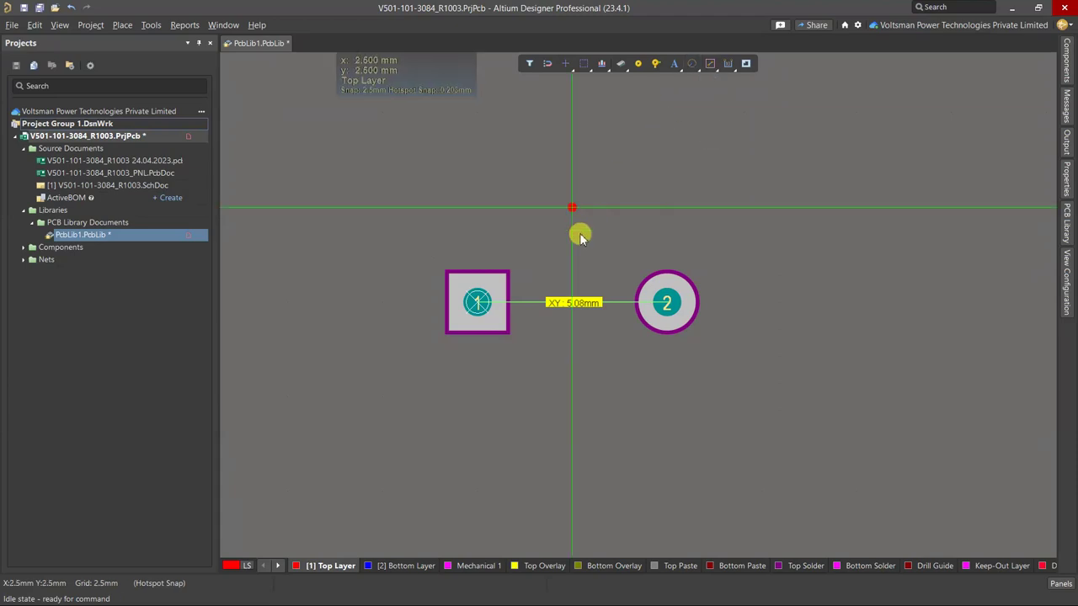
pyautogui.click(578, 304)
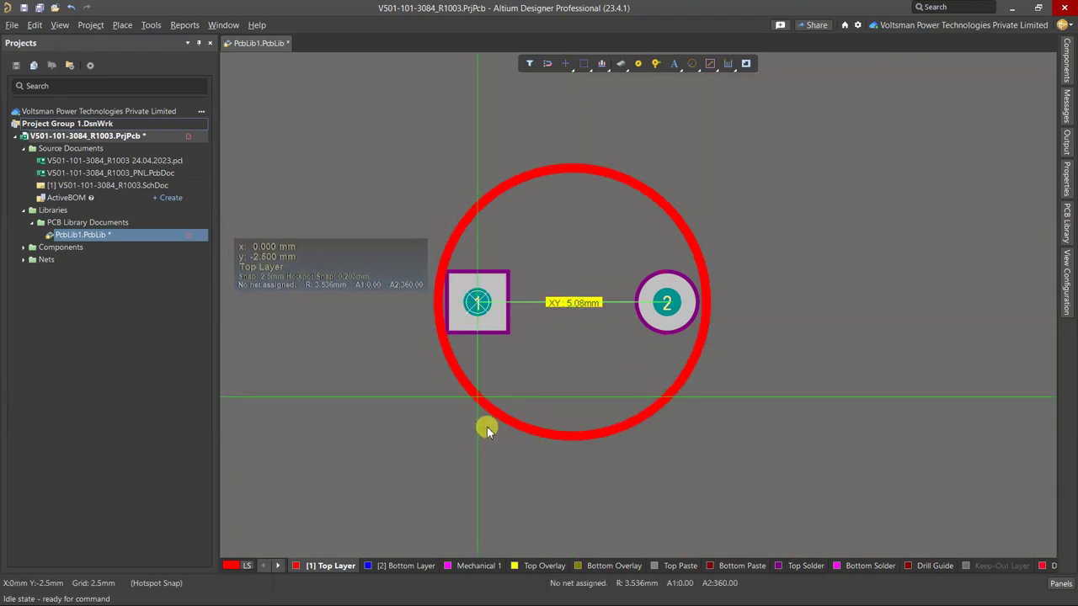
pyautogui.click(477, 400)
pyautogui.rightClick(476, 400)
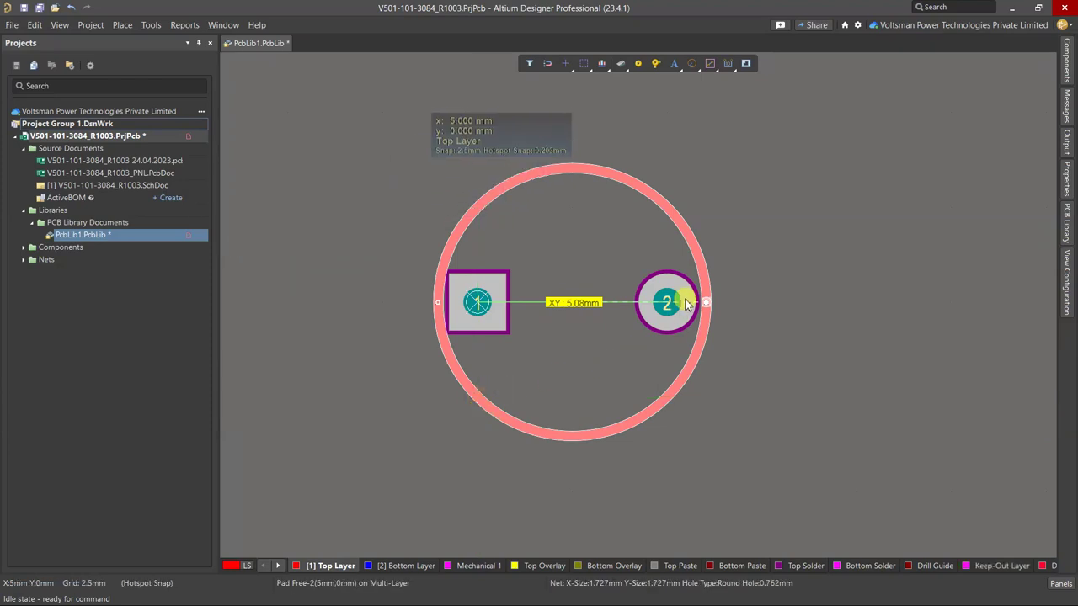
# Move the circle around the pads to the Top Overlay layer
pyautogui.doubleClick(702, 250)
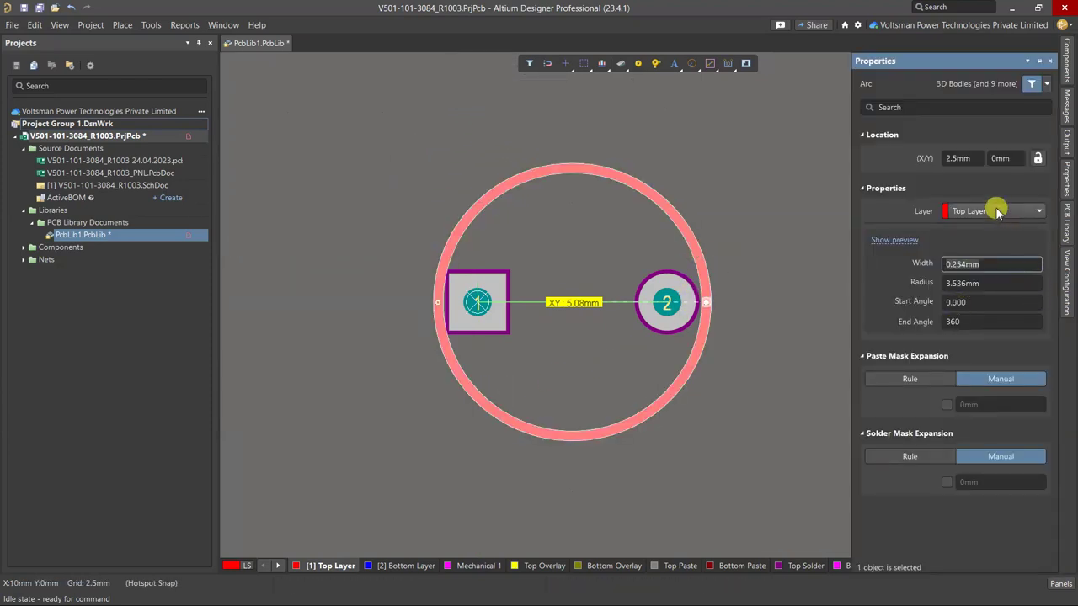
pyautogui.click(998, 212)
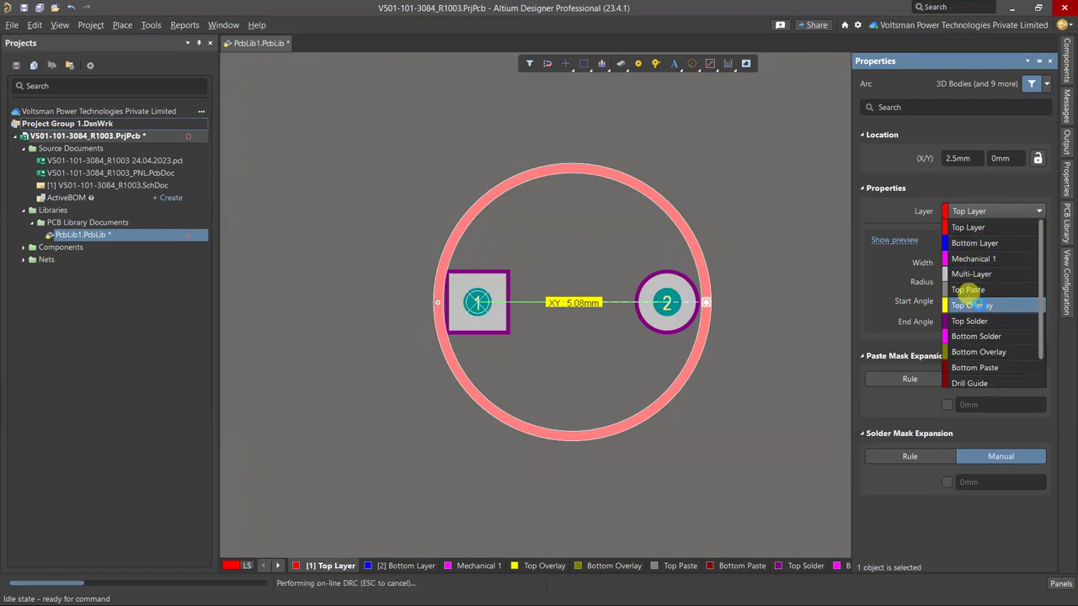
pyautogui.click(973, 305)
pyautogui.click(768, 277)
pyautogui.moveTo(662, 301); pyautogui.dragTo(603, 315, button='right')
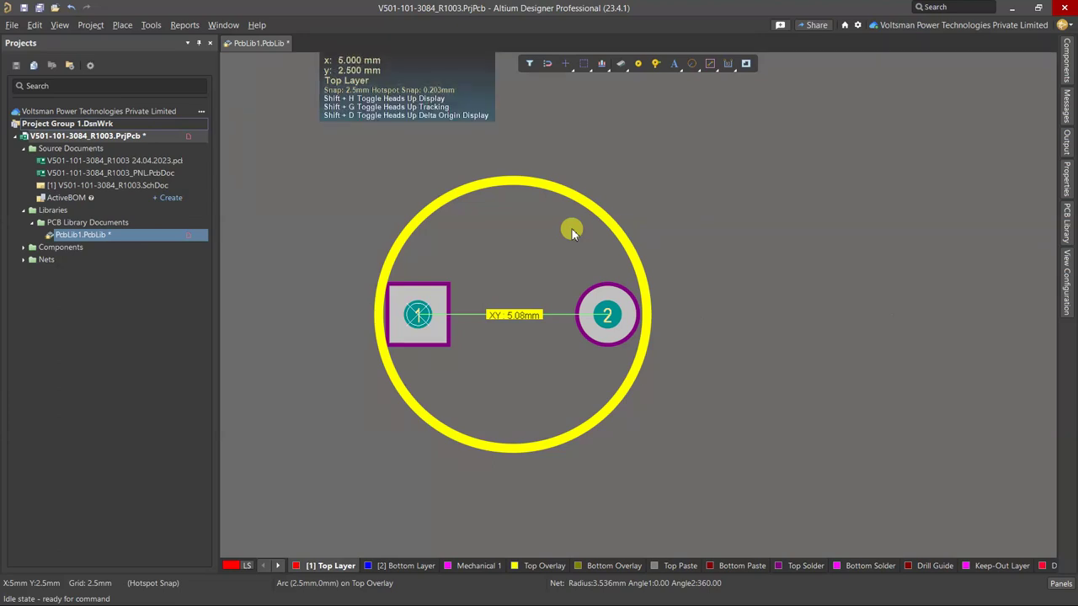
# Switch the units to mils and set the global snap grid to 5 mil
pyautogui.press('v')
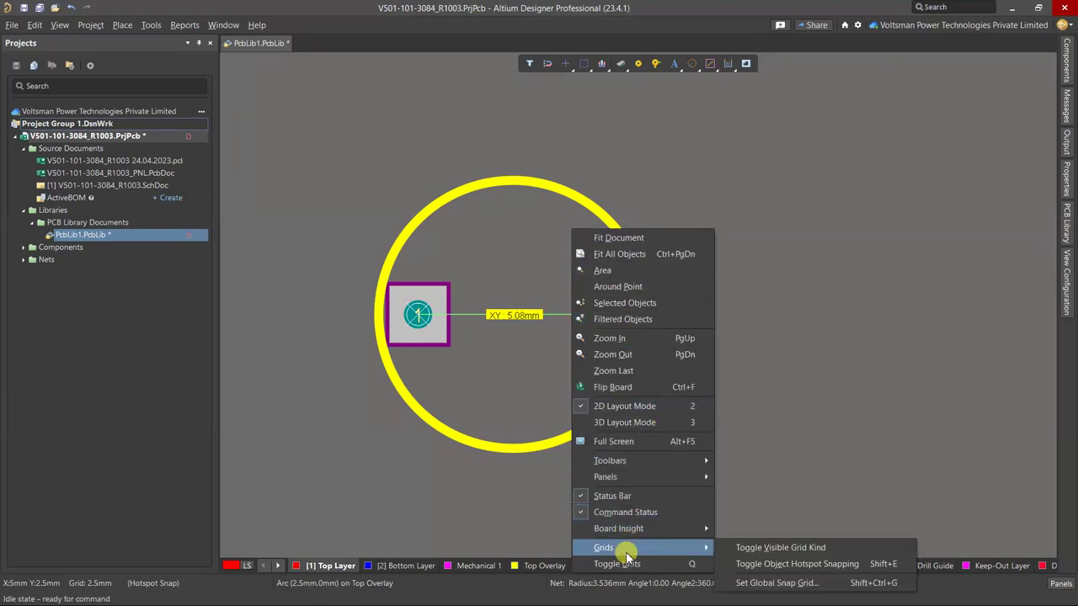
pyautogui.click(623, 564)
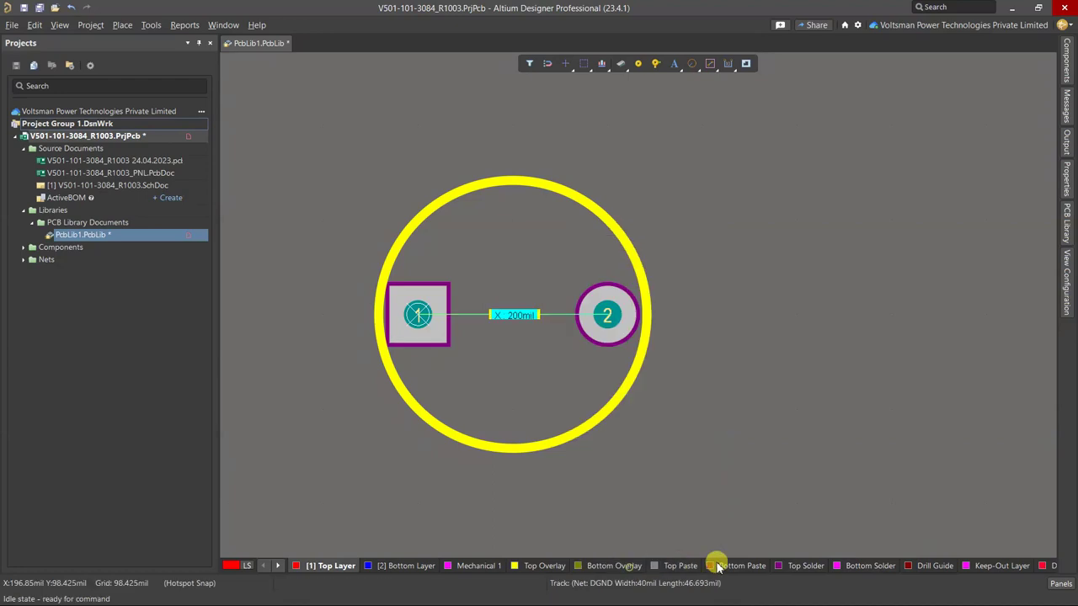
pyautogui.rightClick(691, 424)
pyautogui.moveTo(722, 342)
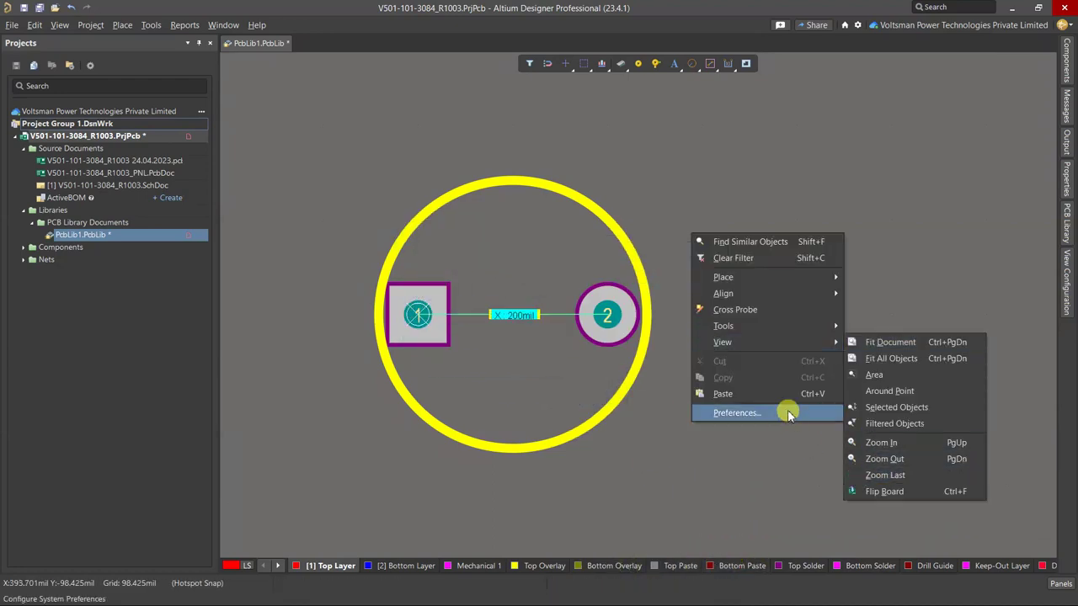
pyautogui.press('Escape')
pyautogui.press('v')
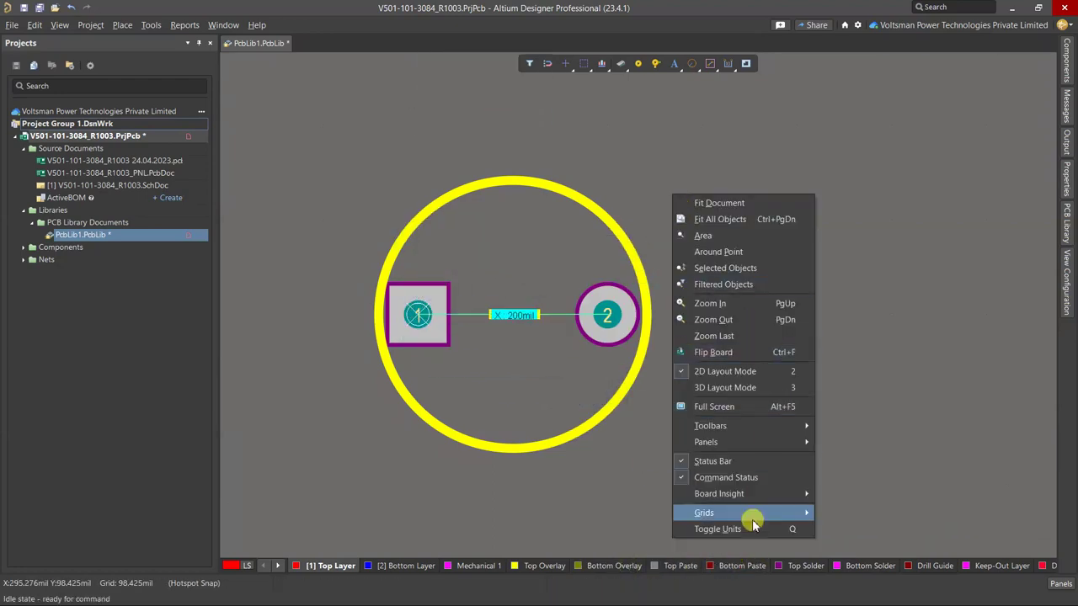
pyautogui.moveTo(750, 513)
pyautogui.click(887, 543)
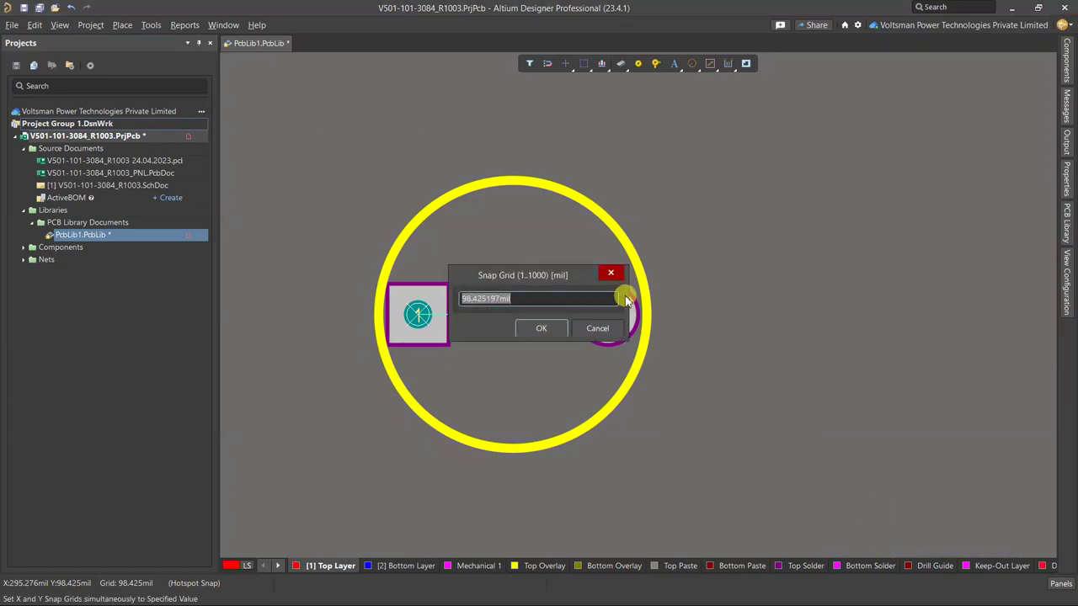
pyautogui.write('5mil')
pyautogui.press('Return')
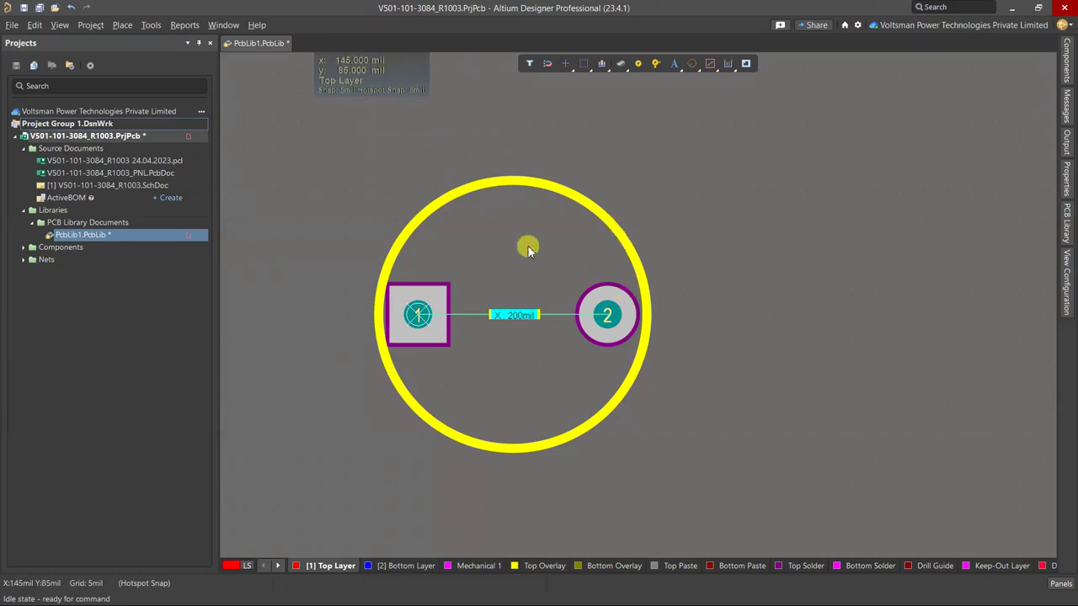
# Open the outline circle's properties and look up the 470 µF 50 V capacitor's body size in the datasheet PDF
pyautogui.keyDown('ctrl'); pyautogui.scroll(1, 474, 267); pyautogui.keyUp('ctrl')
pyautogui.keyDown('ctrl'); pyautogui.scroll(-2, 474, 266); pyautogui.keyUp('ctrl')
pyautogui.keyDown('ctrl'); pyautogui.scroll(1, 474, 267); pyautogui.keyUp('ctrl')
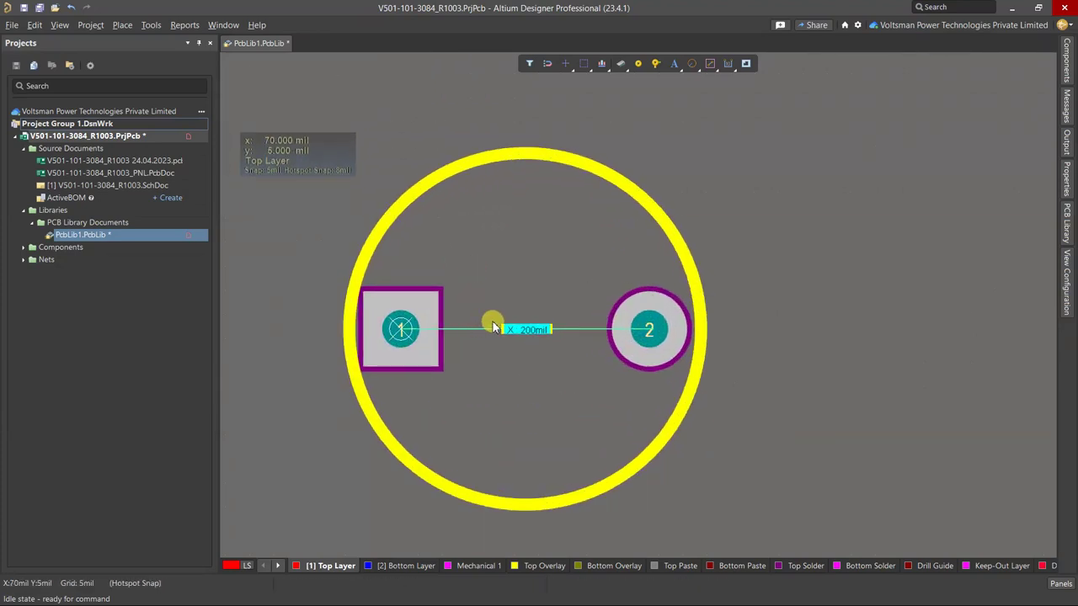
pyautogui.press('shift')
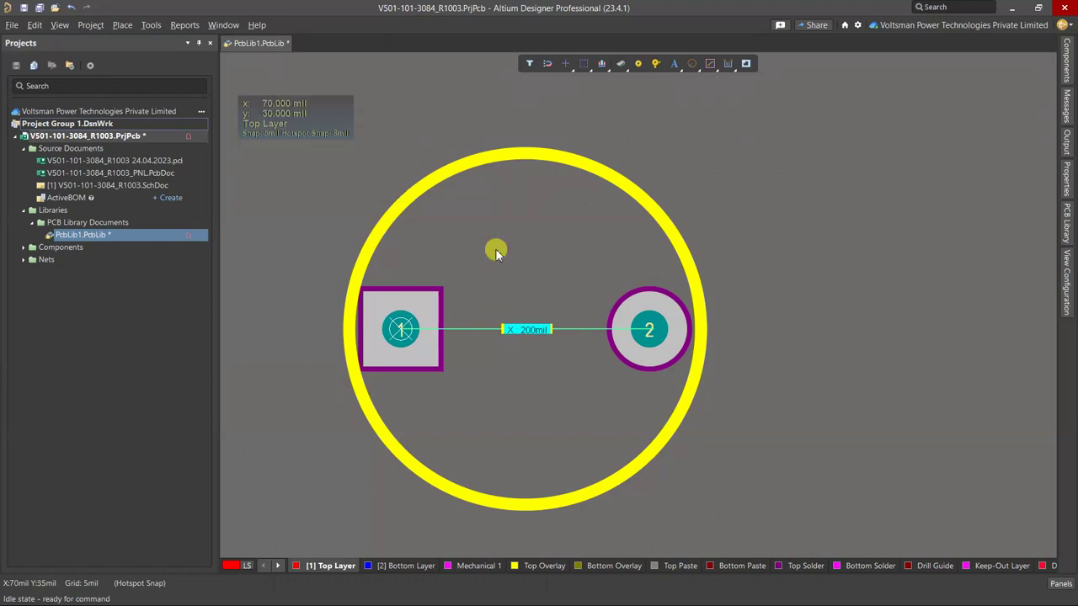
pyautogui.click(539, 154)
pyautogui.doubleClick(539, 155)
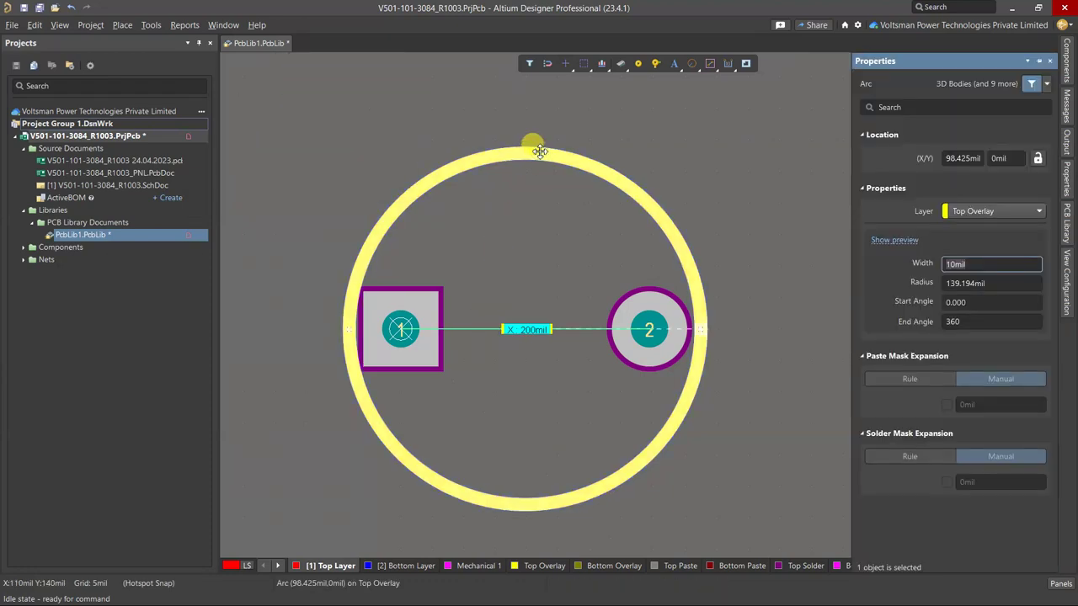
pyautogui.hotkey('alt', 'Tab')
pyautogui.scroll(20, 705, 269)
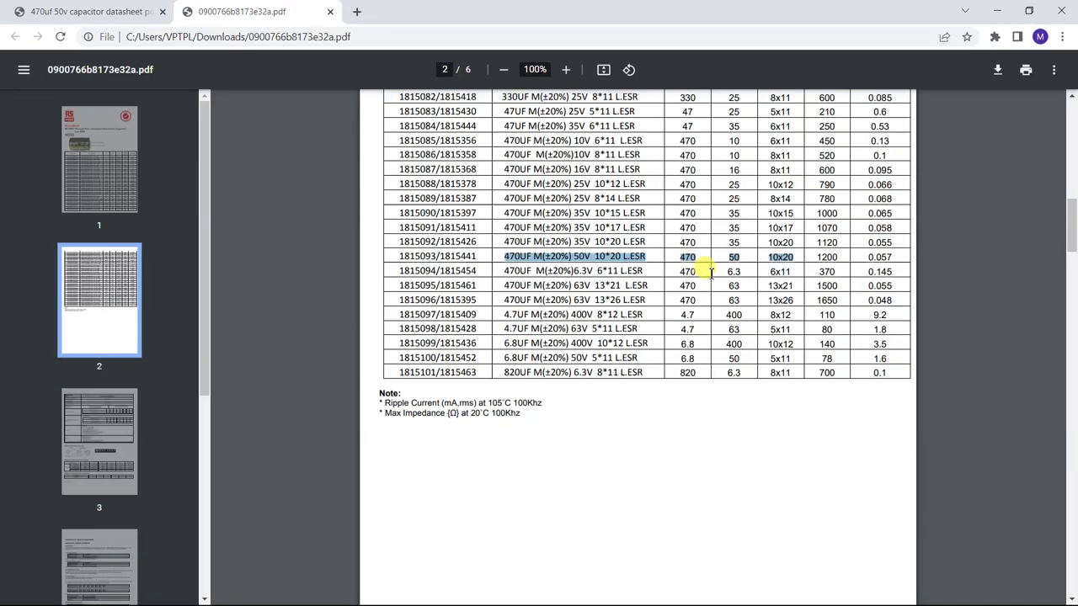
pyautogui.scroll(-9, 700, 398)
pyautogui.scroll(-1, 700, 397)
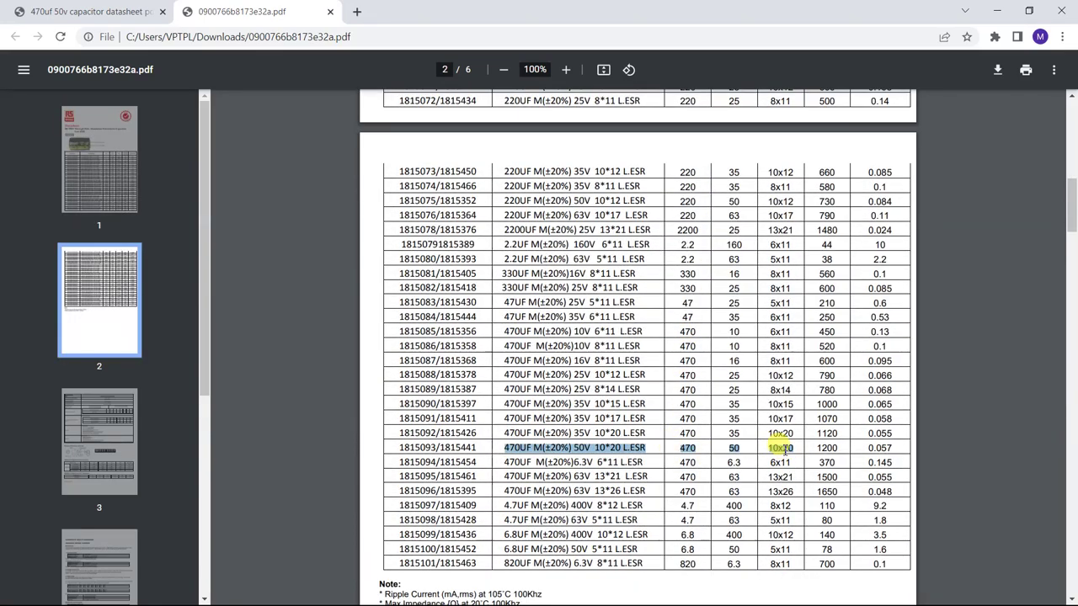
pyautogui.hotkey('alt', 'Tab')
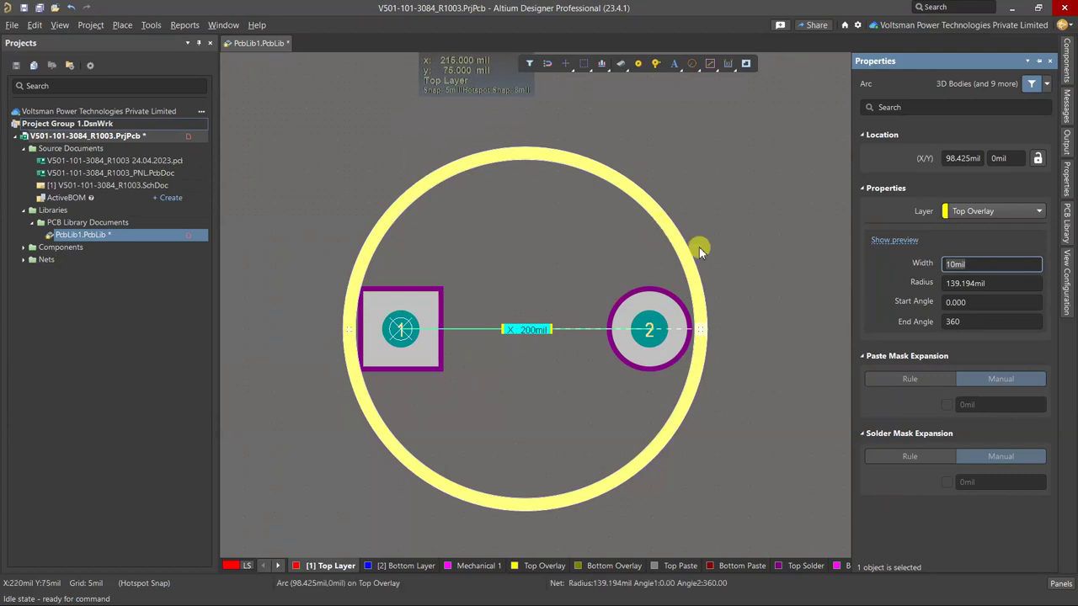
# Set the radius of the Top Overlay circle to 5 mm
pyautogui.click(985, 283)
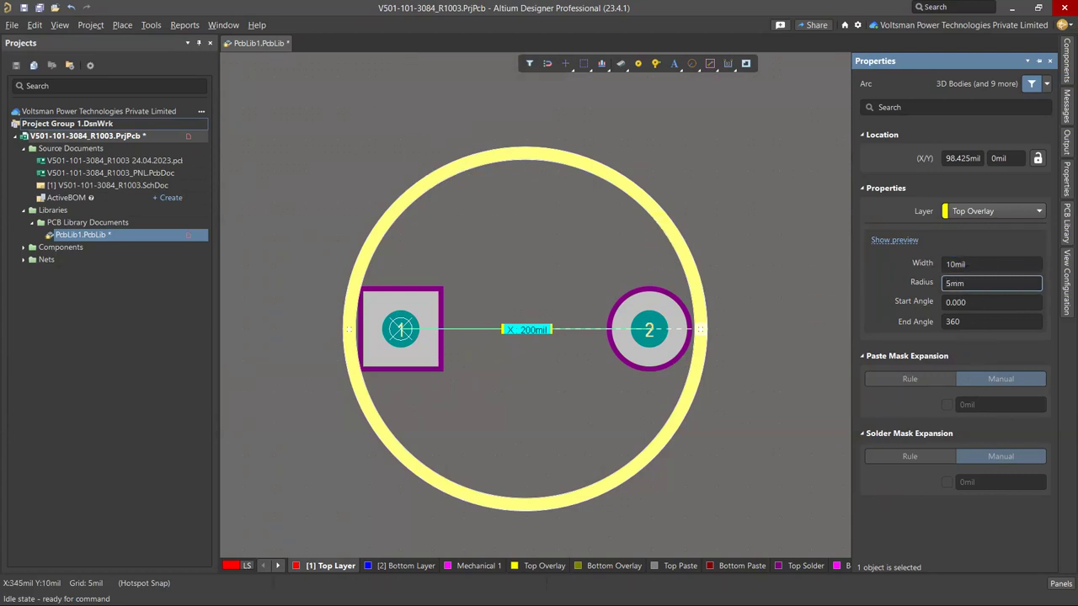
pyautogui.press('Return')
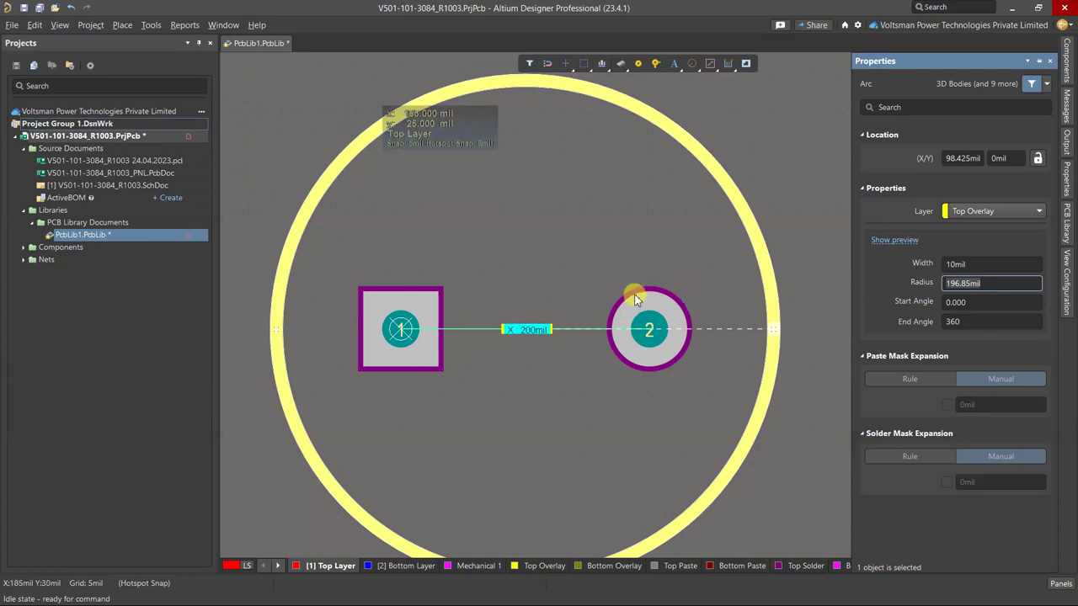
pyautogui.scroll(2, 632, 231)
pyautogui.moveTo(633, 231); pyautogui.dragTo(595, 184, button='right')
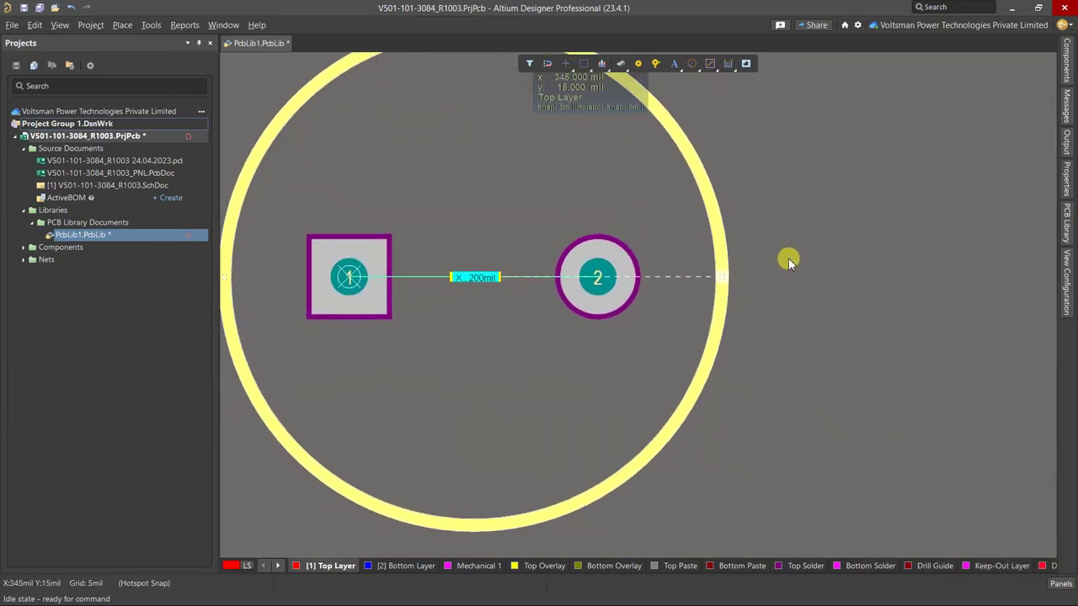
pyautogui.click(788, 258)
pyautogui.moveTo(627, 246); pyautogui.dragTo(683, 312, button='right')
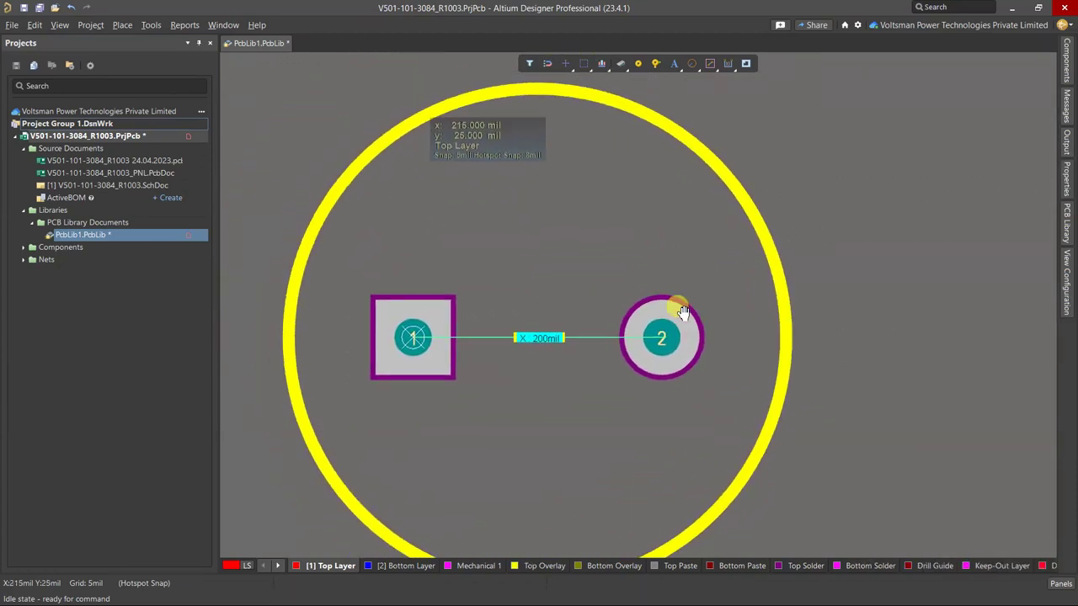
# Check pad 1's size and hole settings, and switch the units back to millimetres
pyautogui.doubleClick(447, 324)
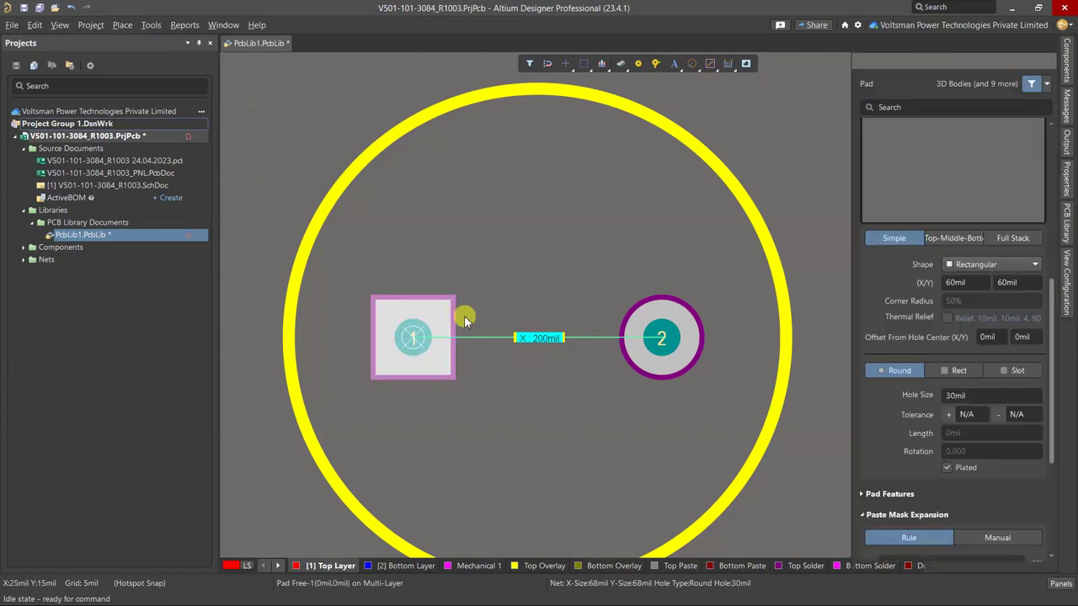
pyautogui.moveTo(1051, 221); pyautogui.dragTo(1052, 368)
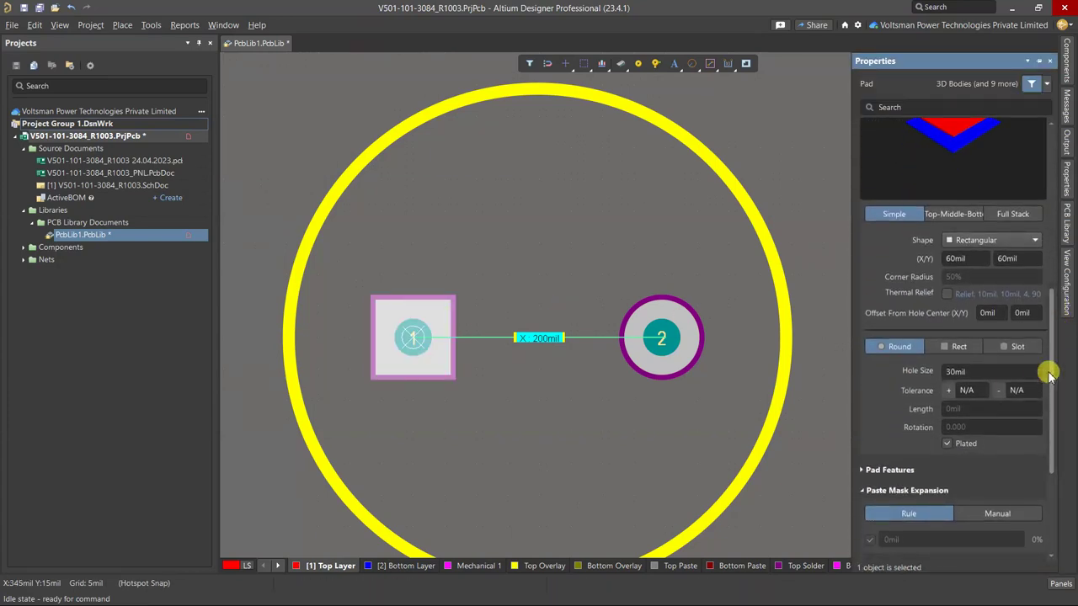
pyautogui.click(630, 218)
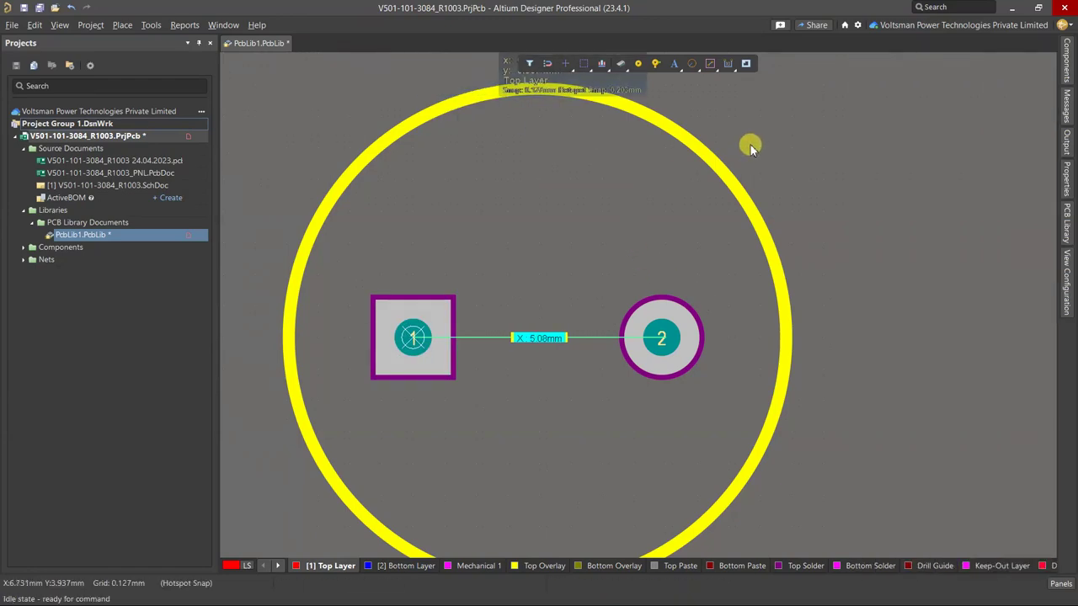
# Switch to the datasheet PDF and examine the dimensions diagram and table for the capacitor's lead diameter
pyautogui.hotkey('alt', 'Tab')
pyautogui.scroll(-10, 716, 542)
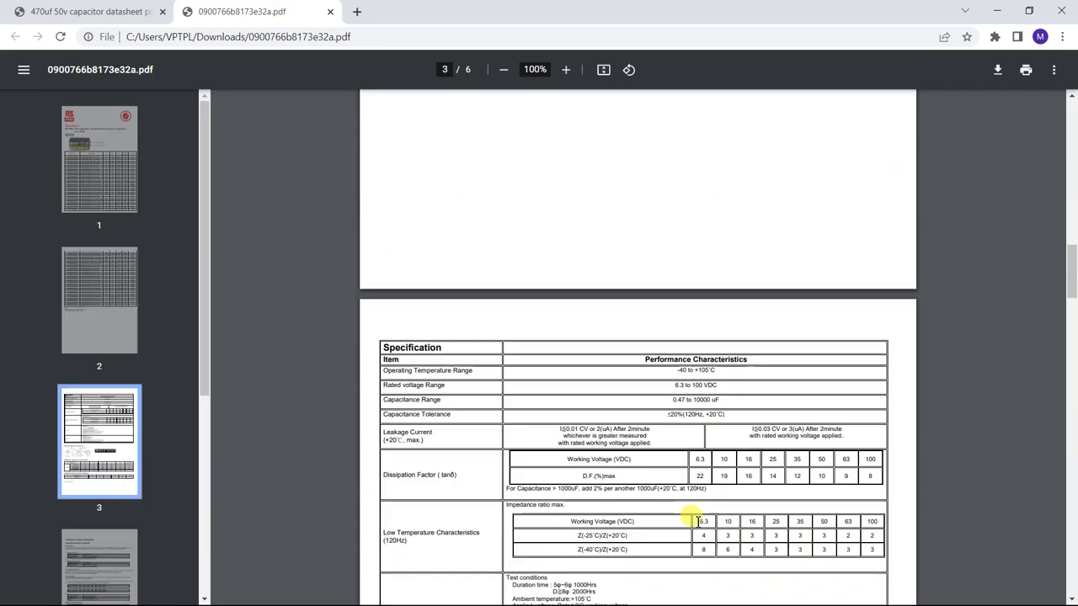
pyautogui.scroll(-5, 716, 417)
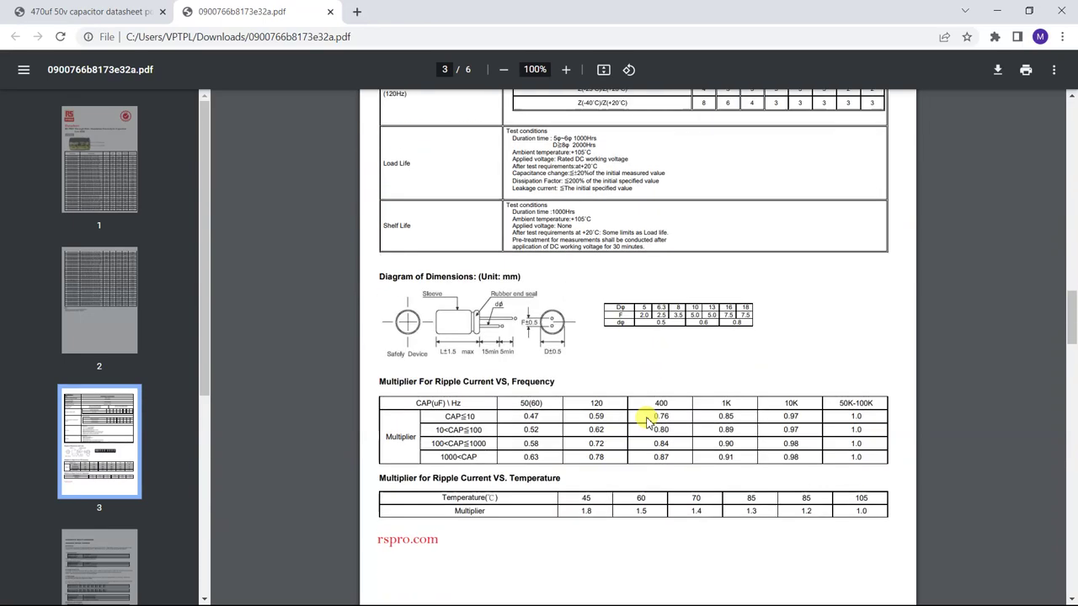
pyautogui.scroll(-12, 648, 383)
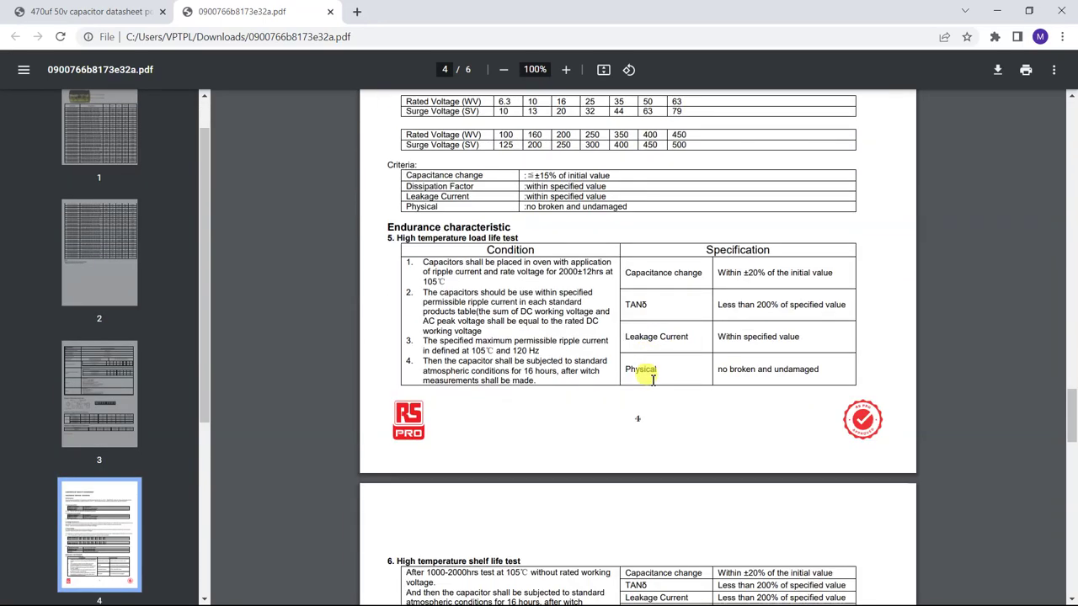
pyautogui.scroll(-5, 653, 381)
pyautogui.scroll(-9, 653, 378)
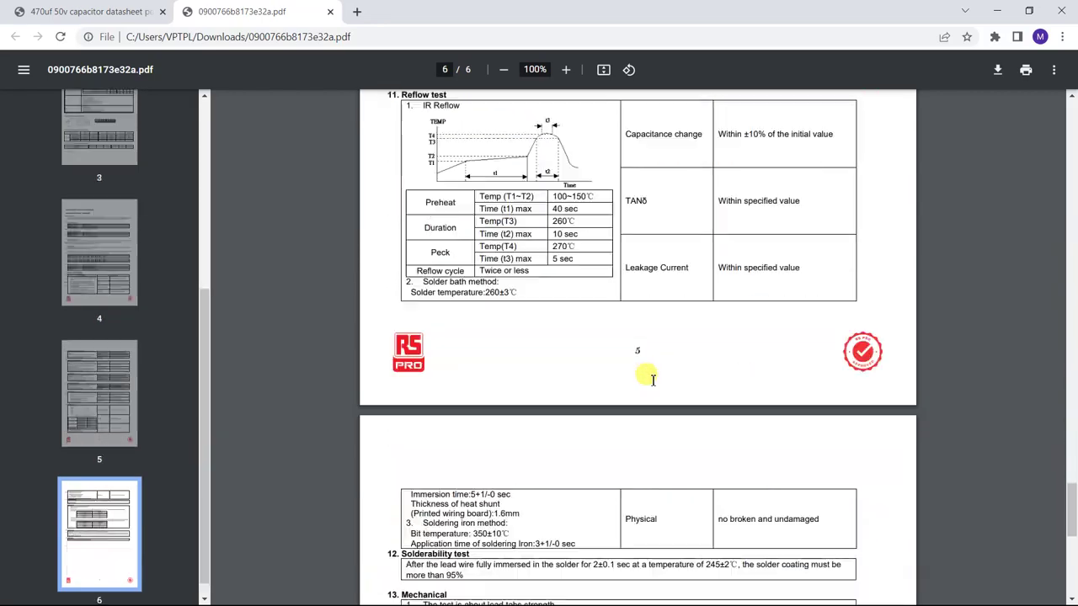
pyautogui.scroll(15, 653, 379)
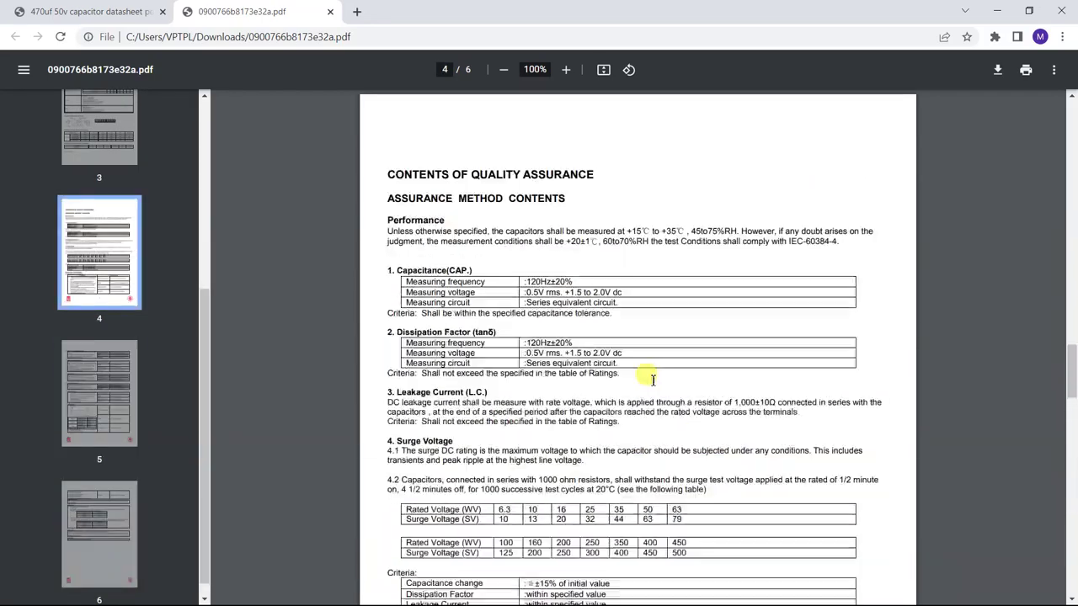
pyautogui.scroll(-10, 652, 379)
pyautogui.scroll(7, 653, 379)
pyautogui.scroll(8, 653, 379)
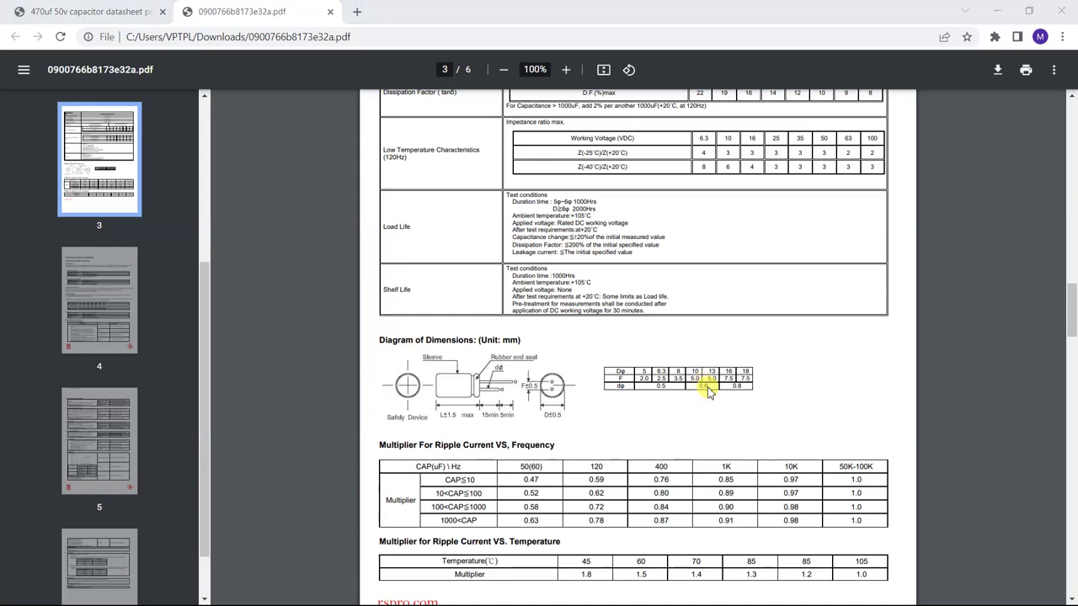
# Return to Altium Designer and set pad 1's hole size to 1 mm and its X/Y size to 2 mm by 2 mm
pyautogui.hotkey('alt', 'Tab')
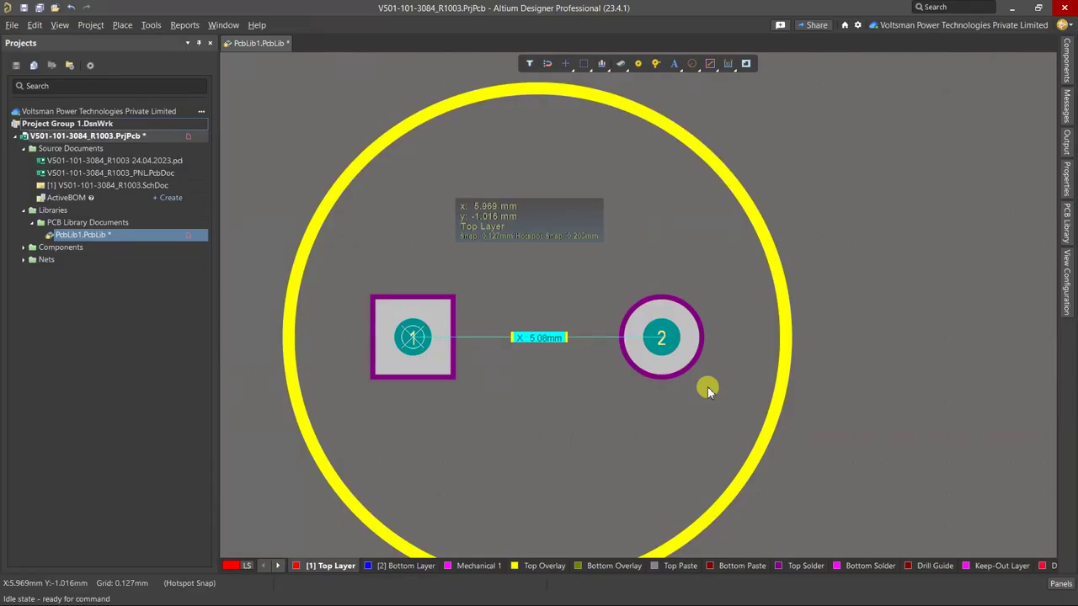
pyautogui.doubleClick(402, 341)
pyautogui.moveTo(1056, 291); pyautogui.dragTo(1013, 411)
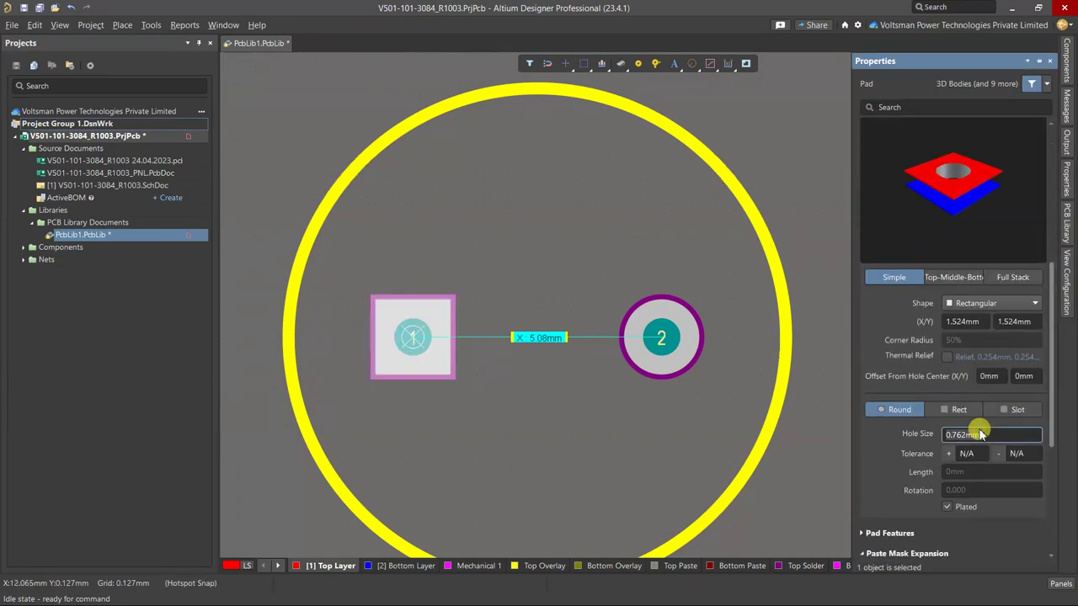
pyautogui.click(977, 326)
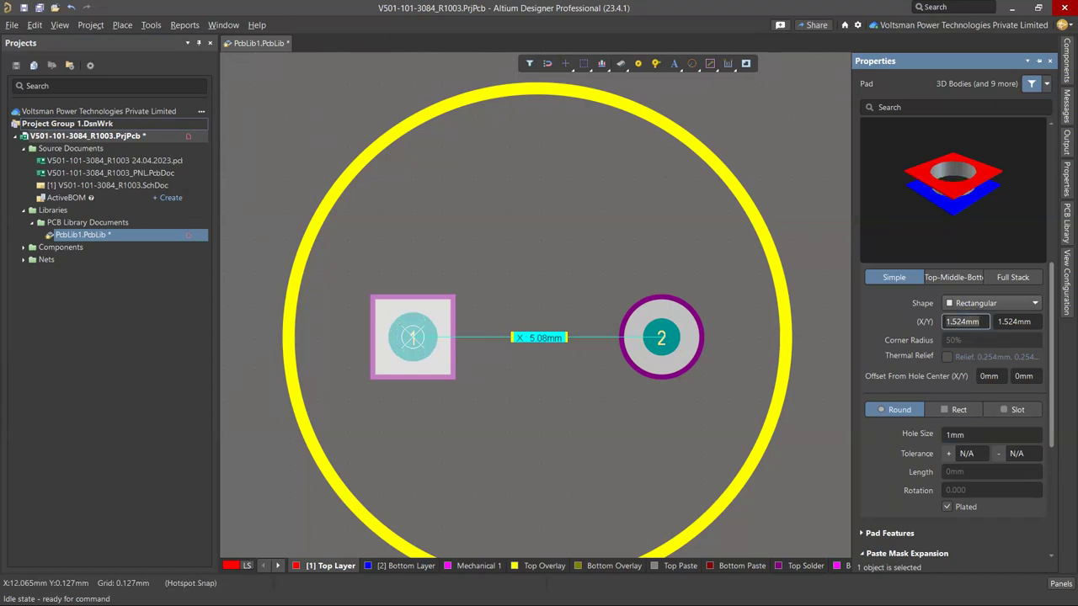
pyautogui.write('2')
pyautogui.press('Tab')
pyautogui.write('2')
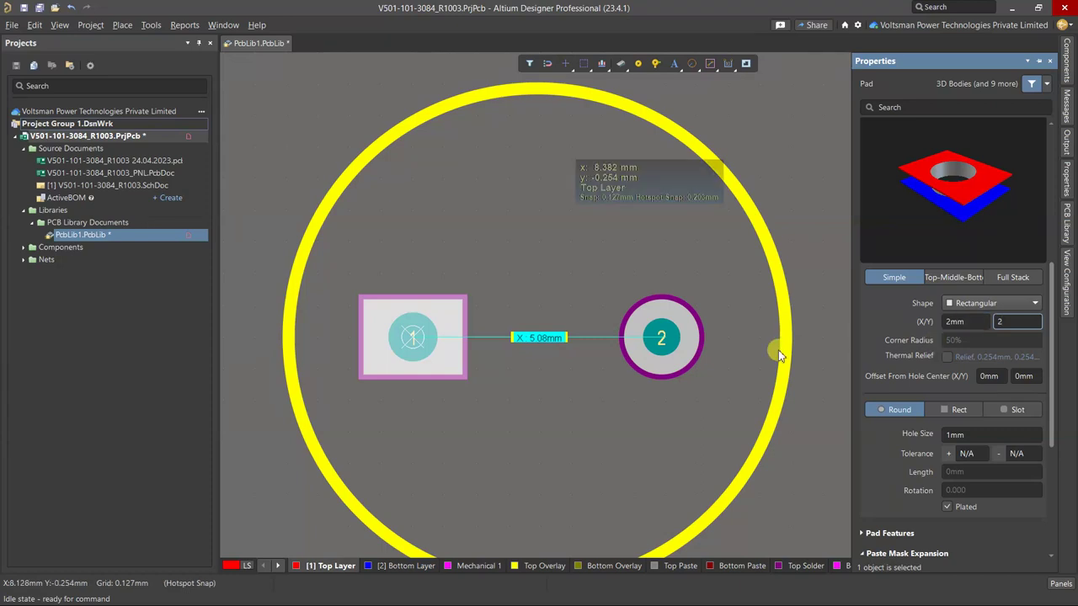
# Set round pad 2's X/Y size to 2 mm by 2 mm and its hole size to 1 mm
pyautogui.click(674, 346)
pyautogui.scroll(5, 996, 324)
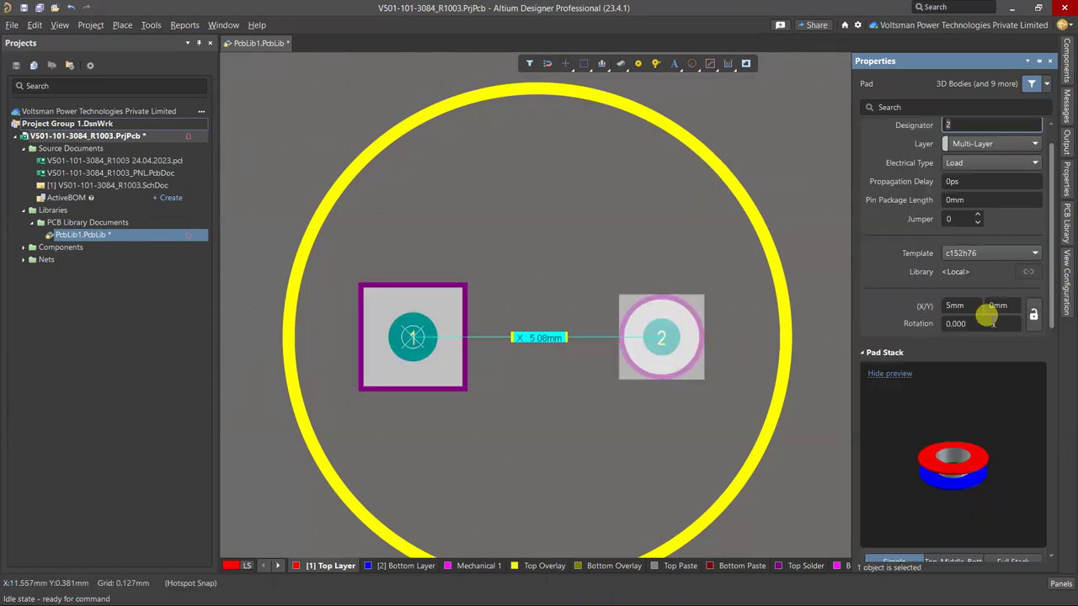
pyautogui.moveTo(1049, 185); pyautogui.dragTo(1052, 341)
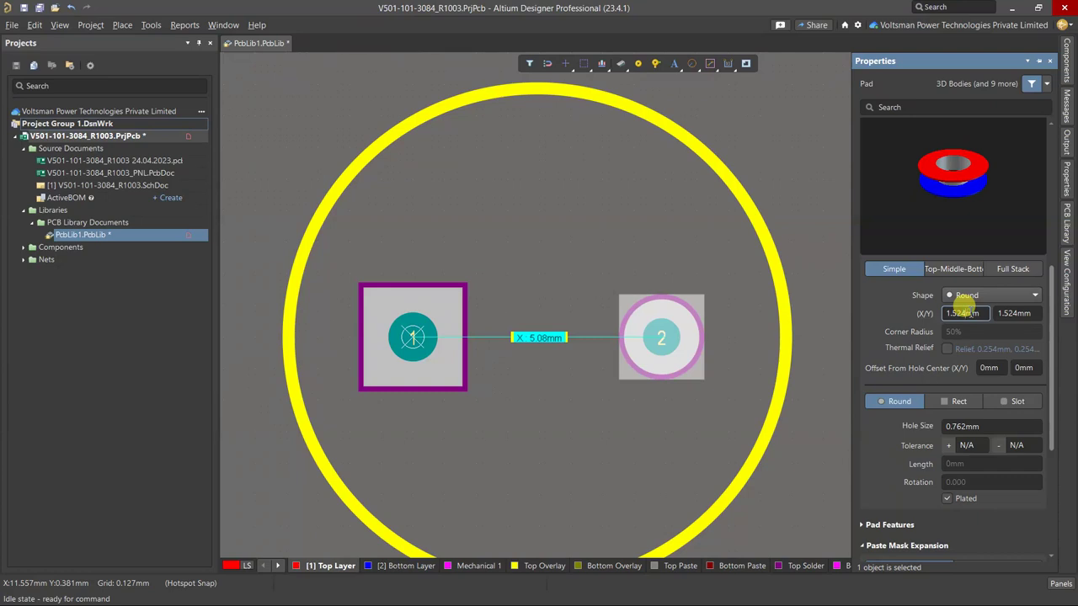
pyautogui.press('Tab')
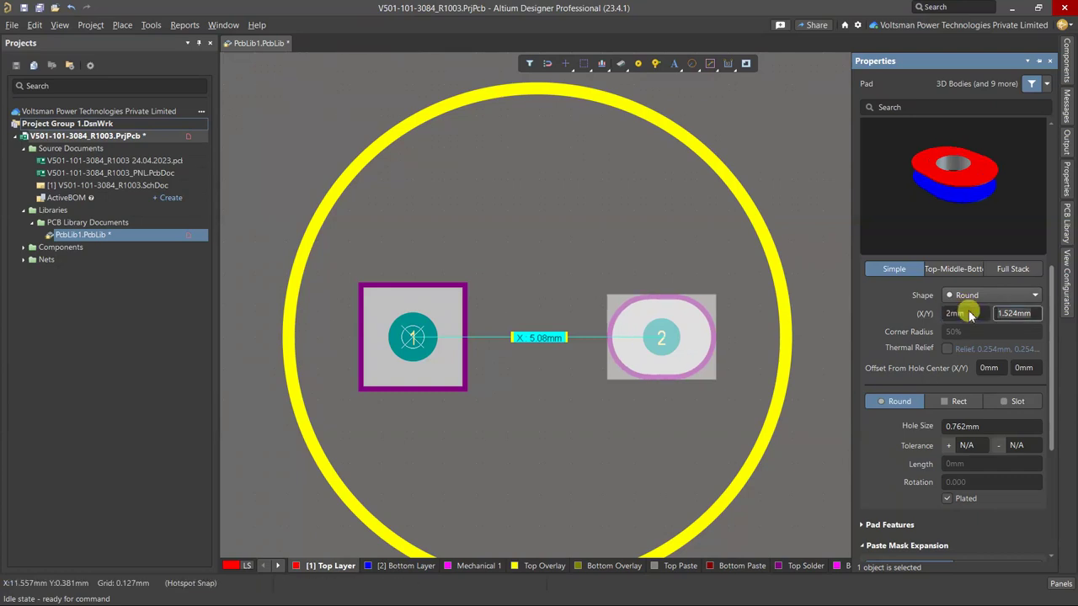
pyautogui.write('2')
pyautogui.press('Return')
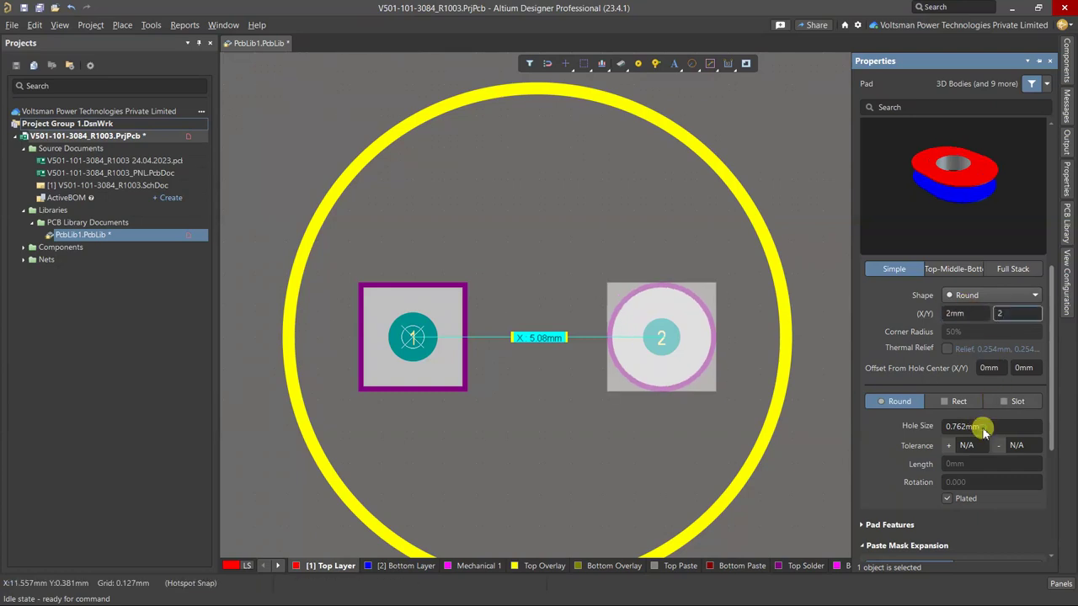
pyautogui.click(981, 426)
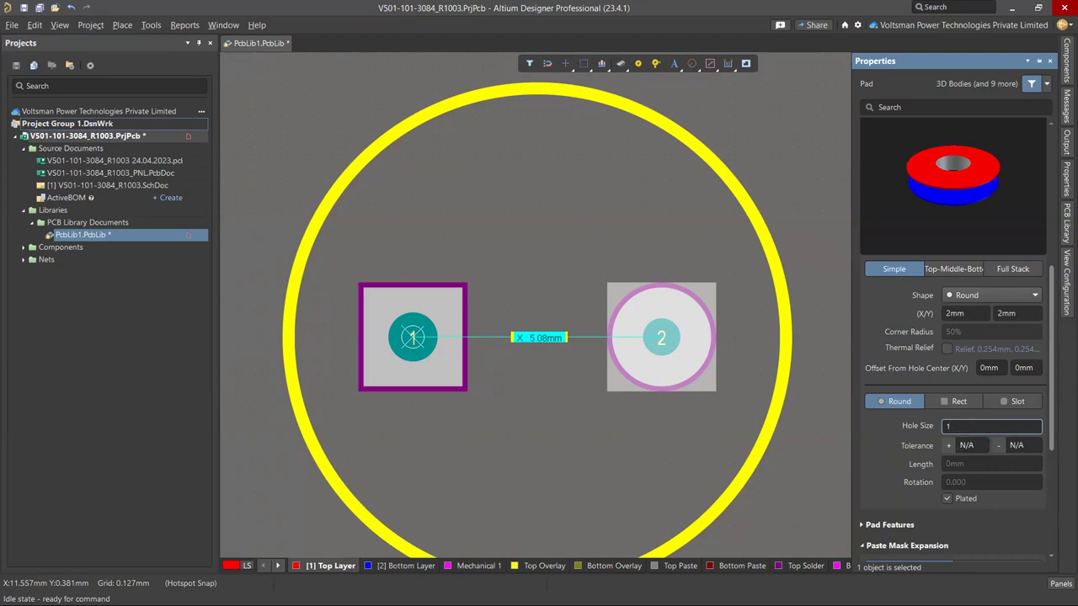
pyautogui.click(605, 229)
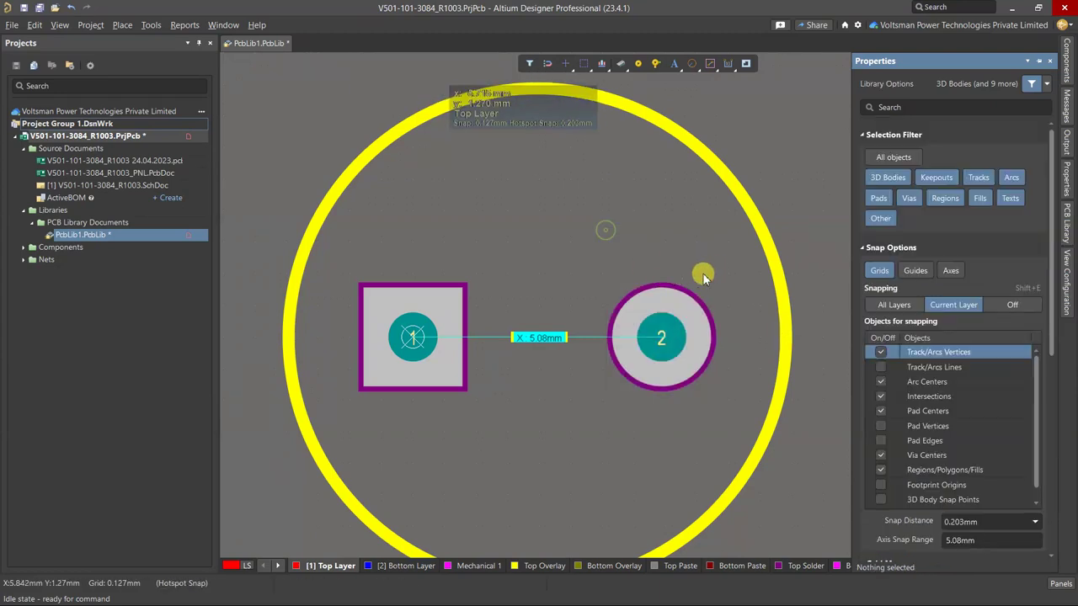
pyautogui.press('p')
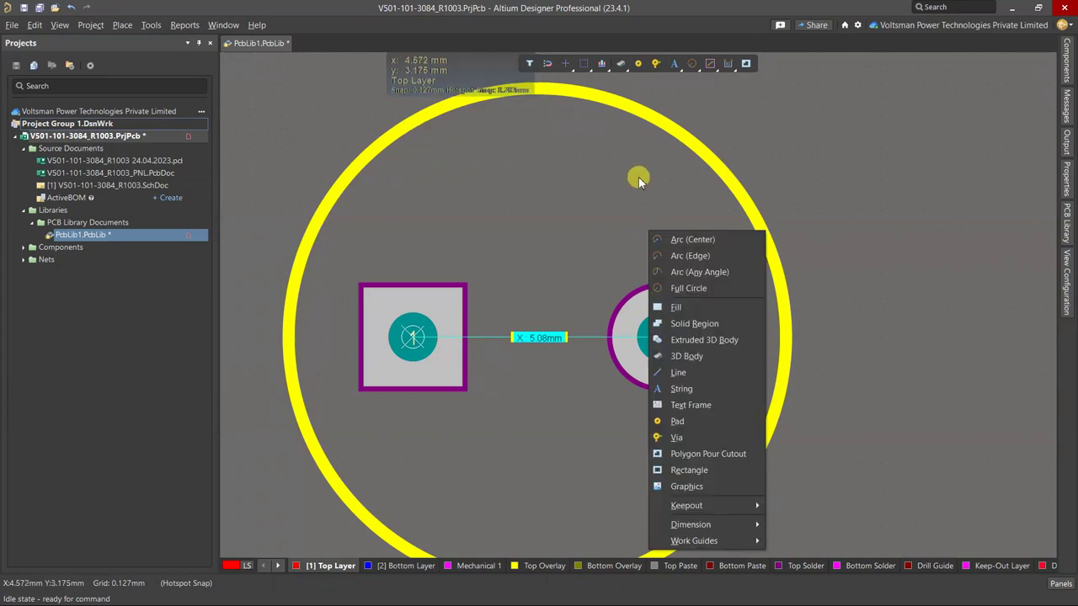
pyautogui.click(682, 388)
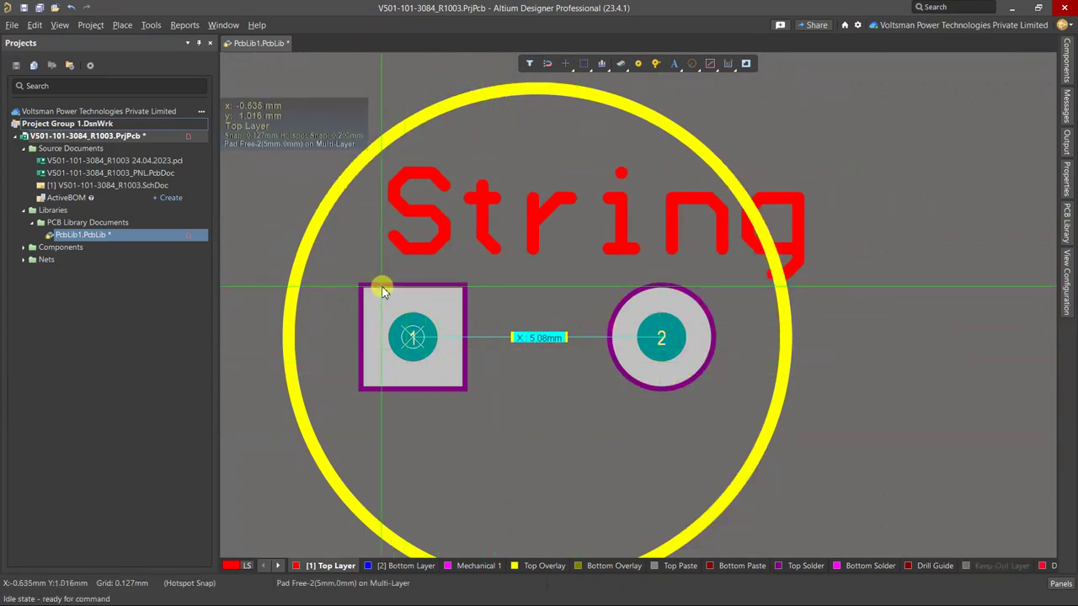
pyautogui.press('Escape')
# Place two text strings on the Top Overlay layer, one above pad 1 and one above pad 2
pyautogui.click(524, 566)
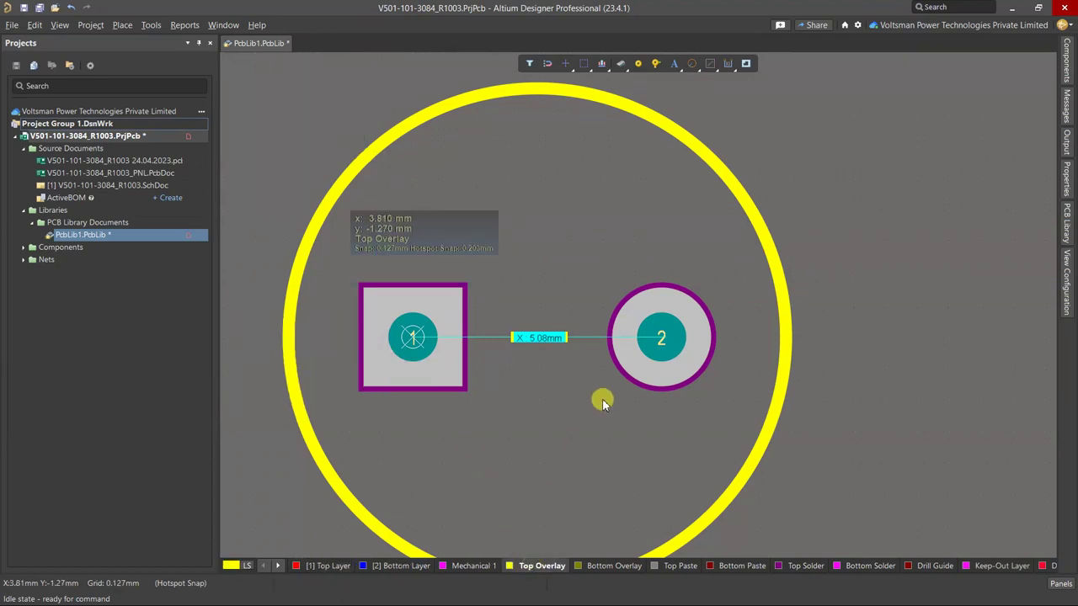
pyautogui.press('p')
pyautogui.click(650, 240)
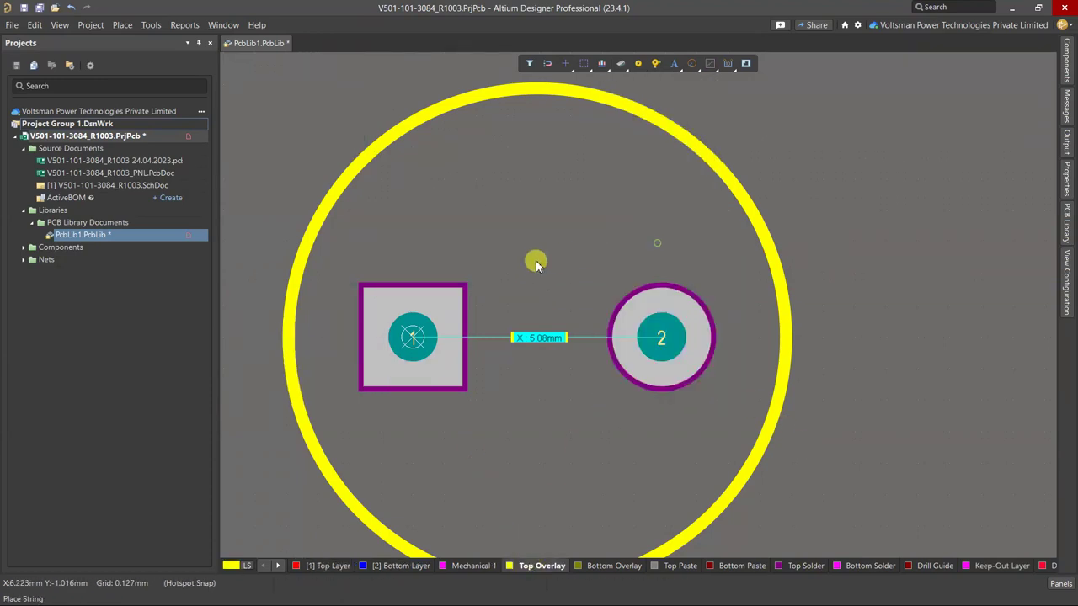
pyautogui.click(383, 273)
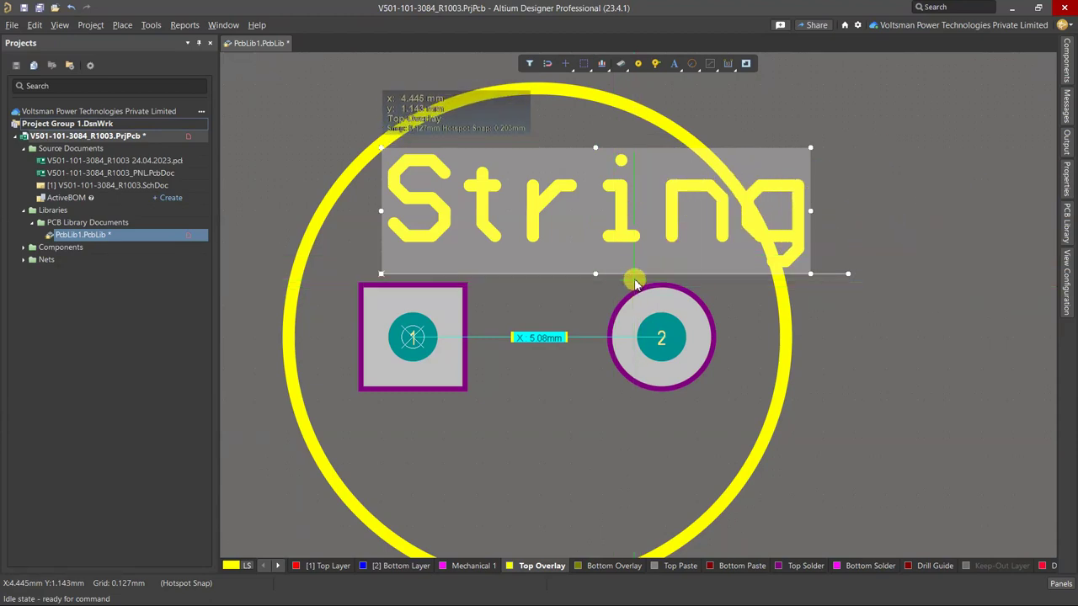
pyautogui.click(619, 247)
pyautogui.press('Escape')
# Change the text of the string above pad 1 to "+" and the one above pad 2 to "-"
pyautogui.doubleClick(619, 247)
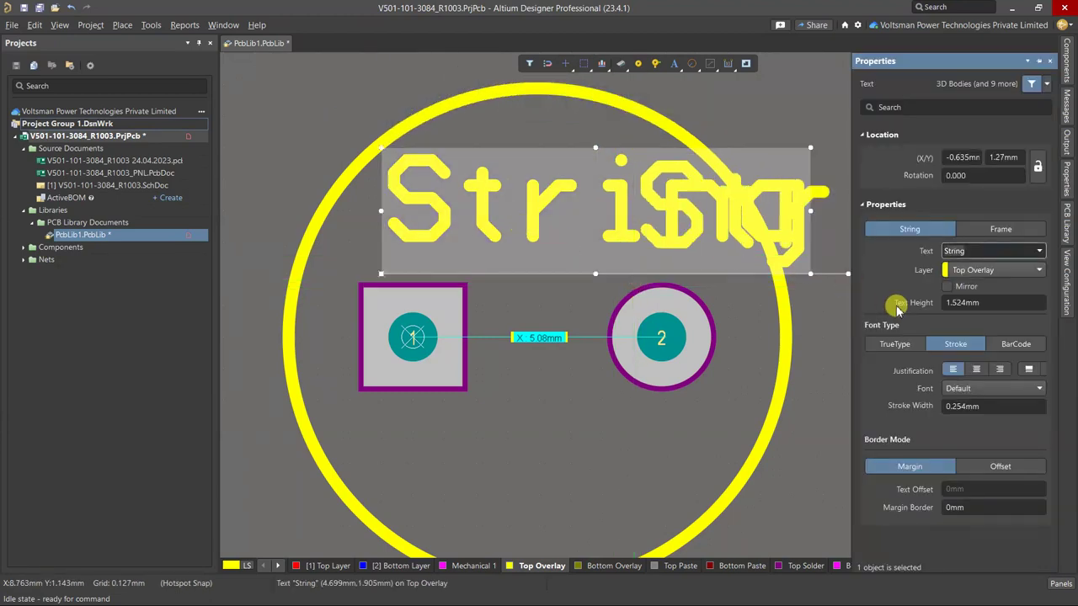
pyautogui.write('+')
pyautogui.press('Return')
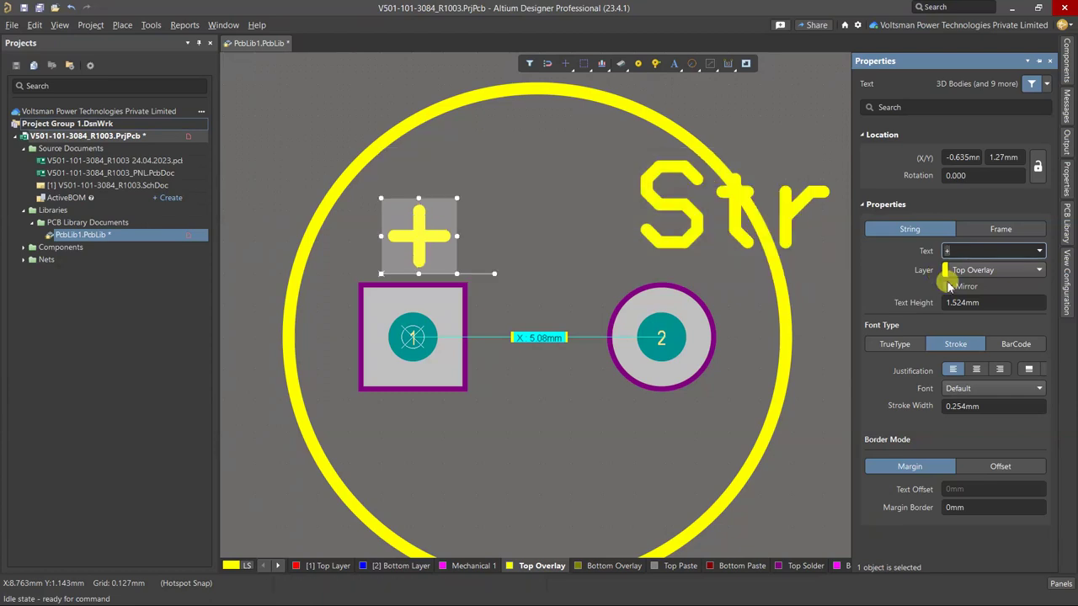
pyautogui.click(650, 228)
pyautogui.click(926, 252)
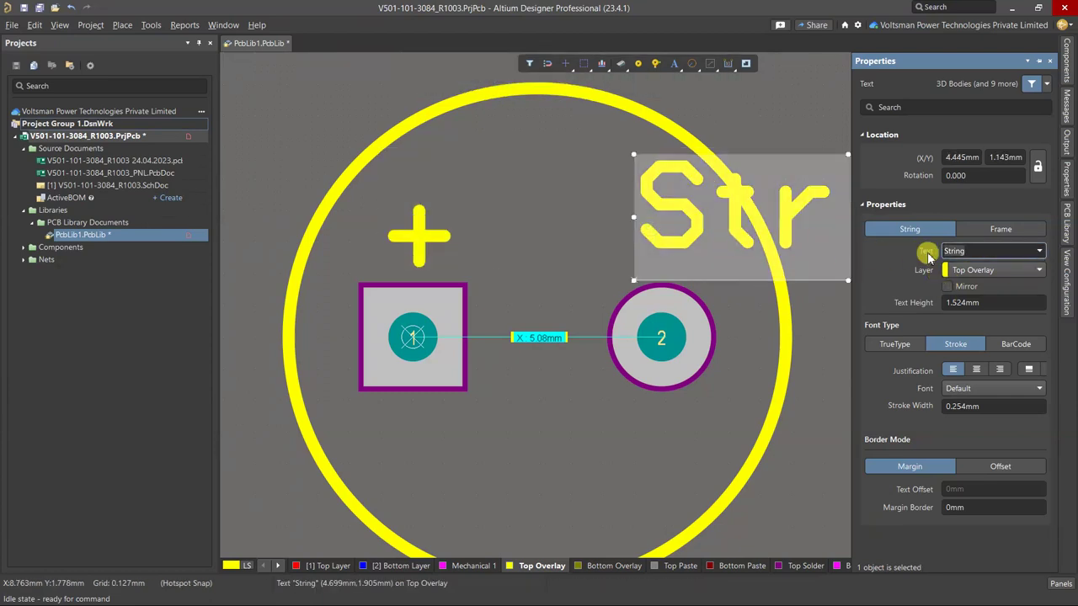
pyautogui.write('-')
pyautogui.press('Return')
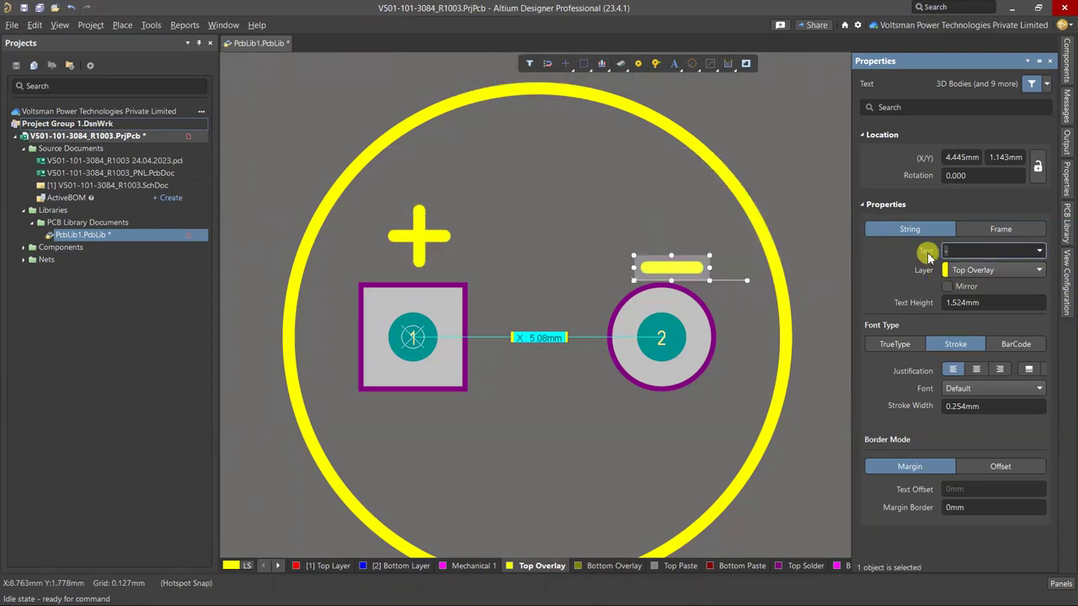
# Move the plus and minus signs outside the circular outline, each on the side of its own pad
pyautogui.moveTo(671, 267); pyautogui.dragTo(666, 242)
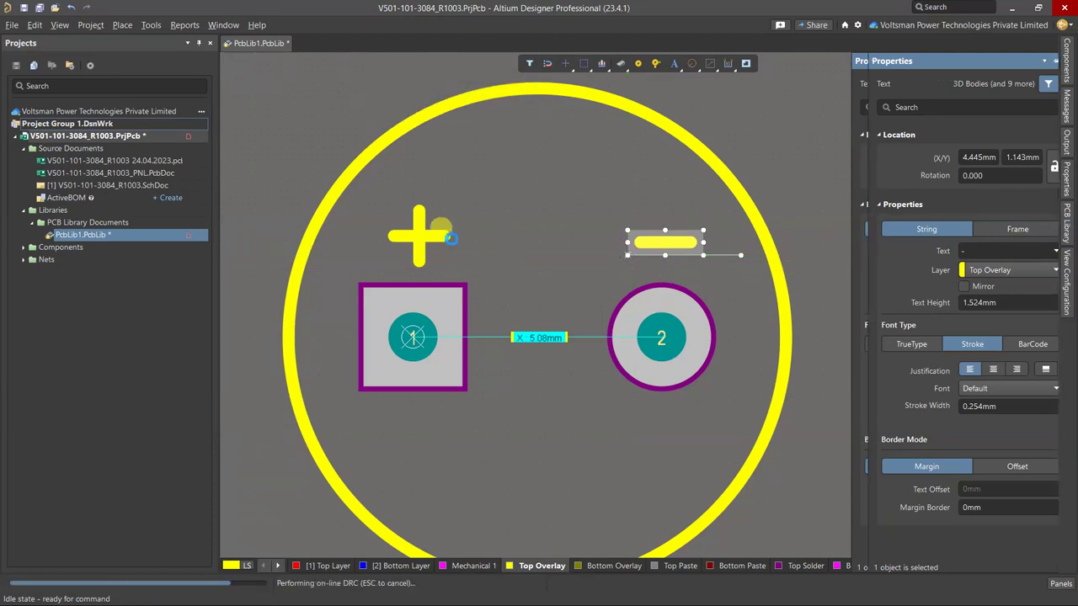
pyautogui.moveTo(444, 236); pyautogui.dragTo(258, 188)
pyautogui.click(673, 245)
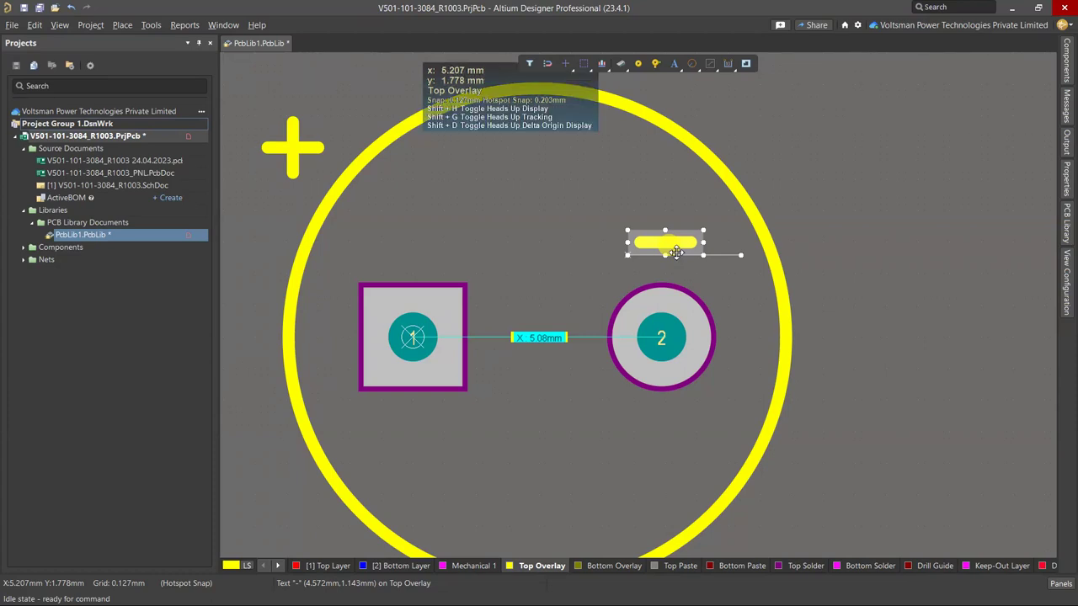
pyautogui.moveTo(678, 246); pyautogui.dragTo(805, 221)
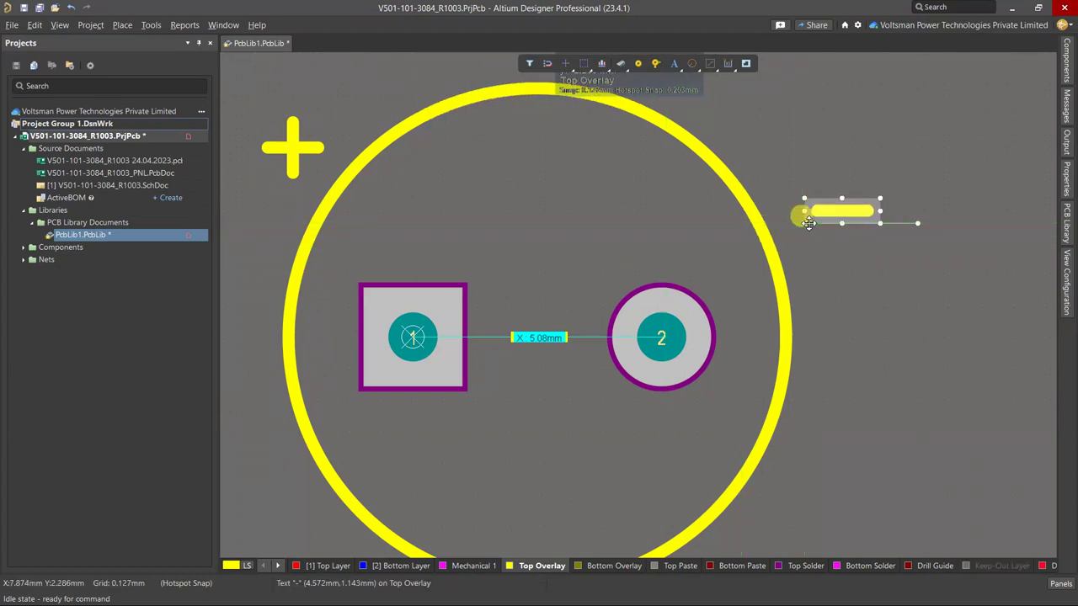
# Draw two vertical Top Overlay lines across the circle on pad 2's outer side, about 4 mm and 6.9 mm long
pyautogui.click(522, 568)
pyautogui.press('p')
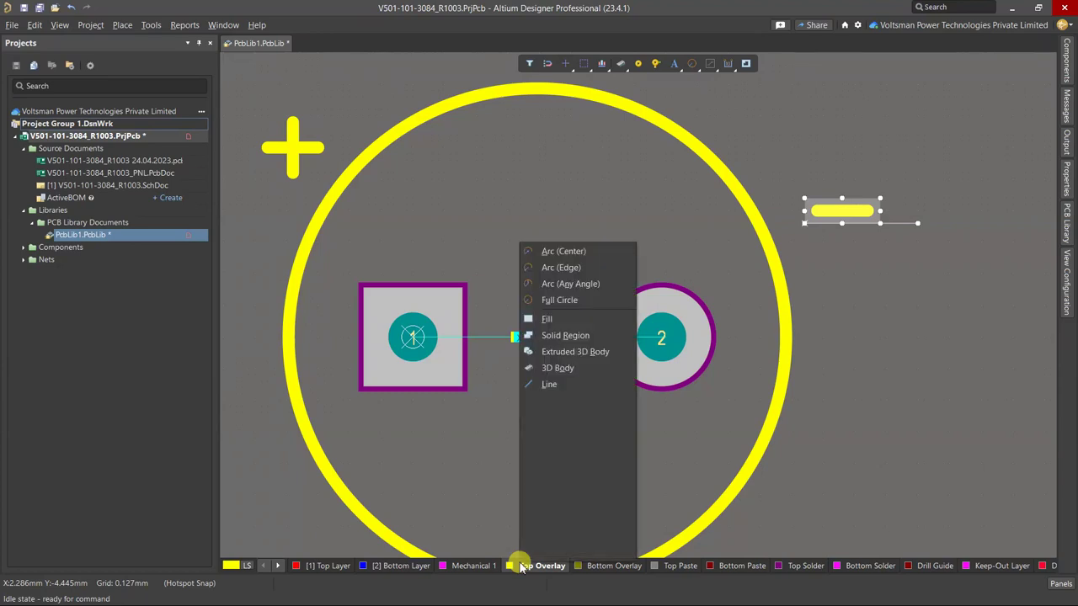
pyautogui.click(583, 385)
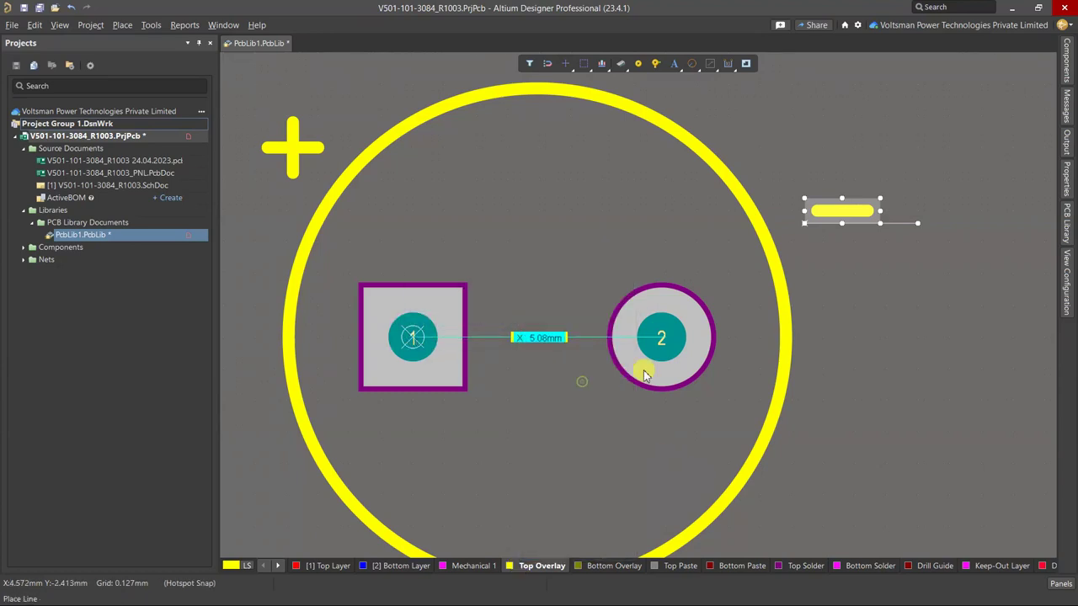
pyautogui.click(765, 236)
pyautogui.click(766, 434)
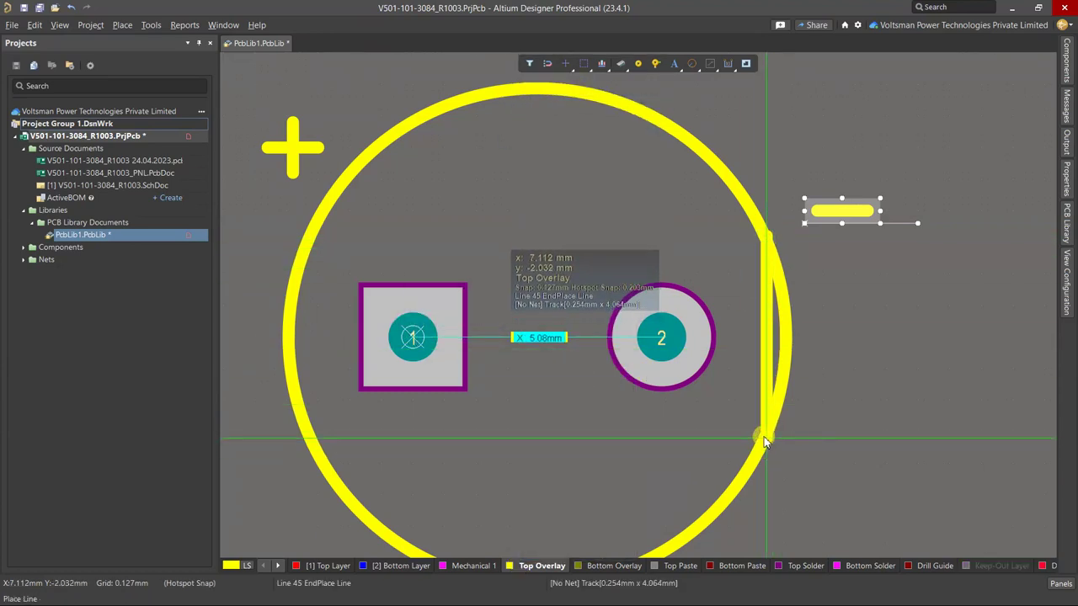
pyautogui.rightClick(762, 434)
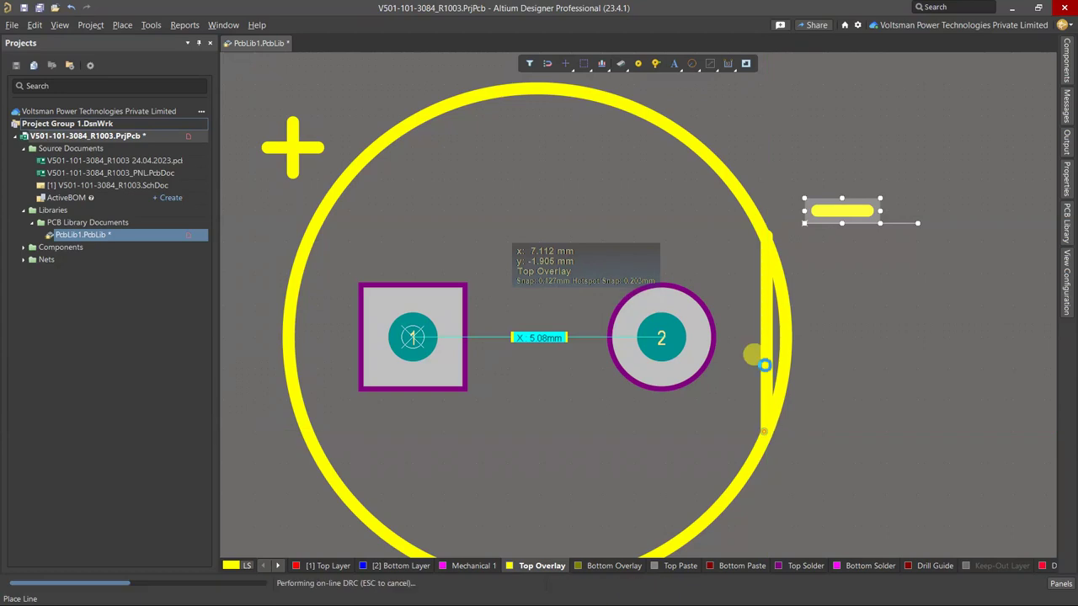
pyautogui.click(715, 173)
pyautogui.click(715, 450)
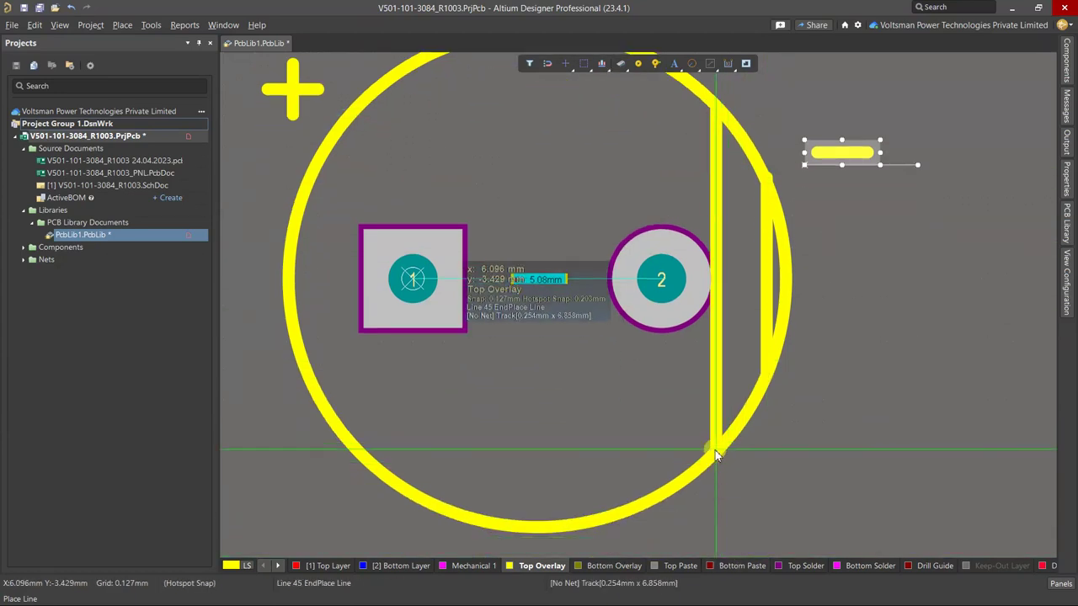
pyautogui.rightClick(715, 450)
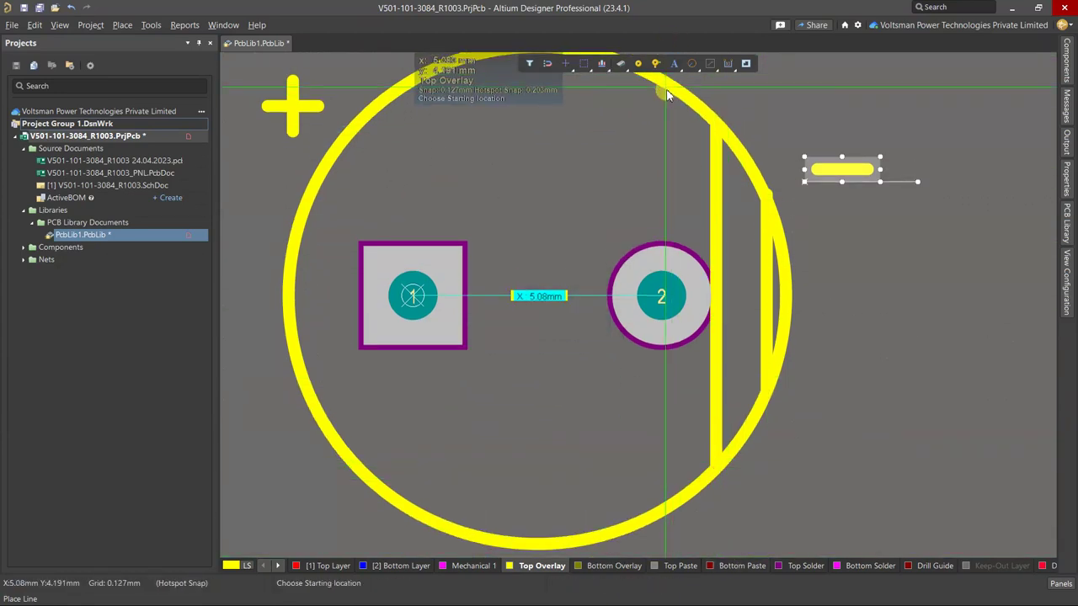
# Draw two more vertical Top Overlay lines across the circle, one through pad 2's centre and one near its inner edge
pyautogui.click(666, 89)
pyautogui.click(662, 508)
pyautogui.rightClick(663, 507)
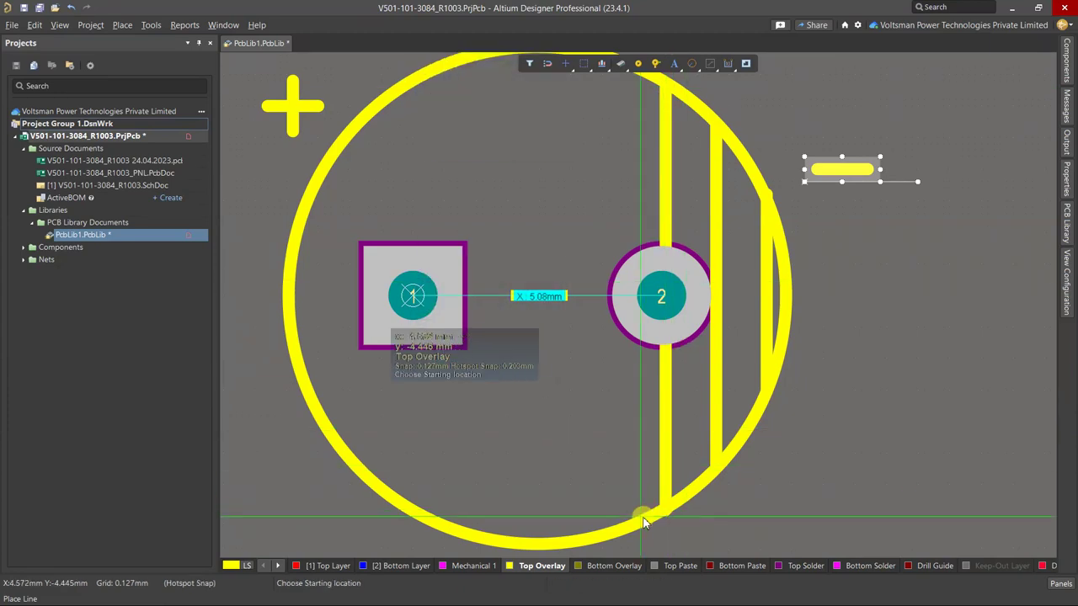
pyautogui.click(635, 526)
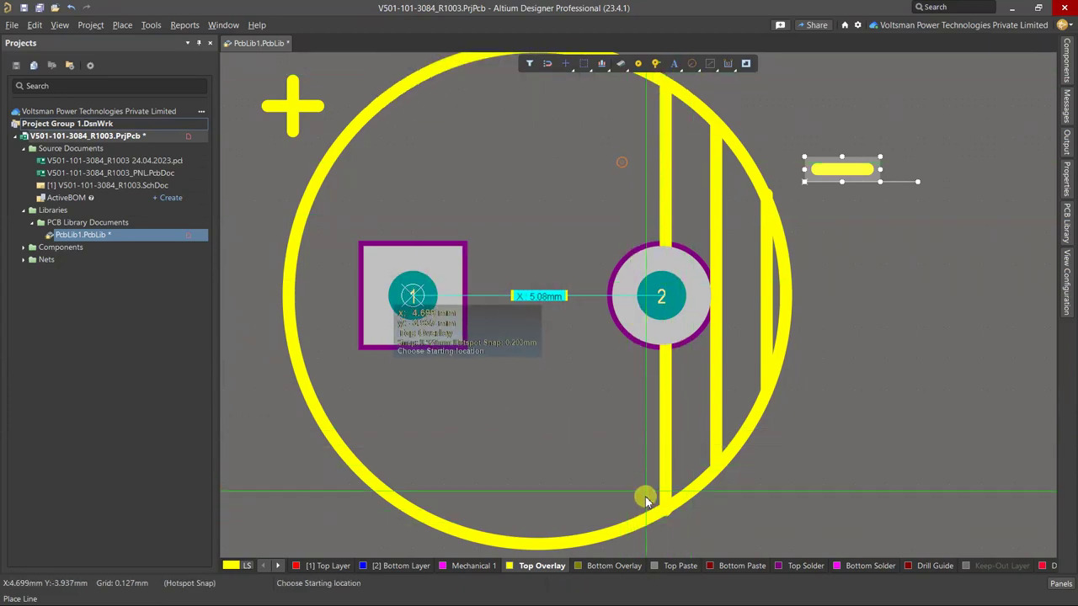
pyautogui.rightClick(621, 534)
pyautogui.click(619, 528)
pyautogui.scroll(3, 631, 112)
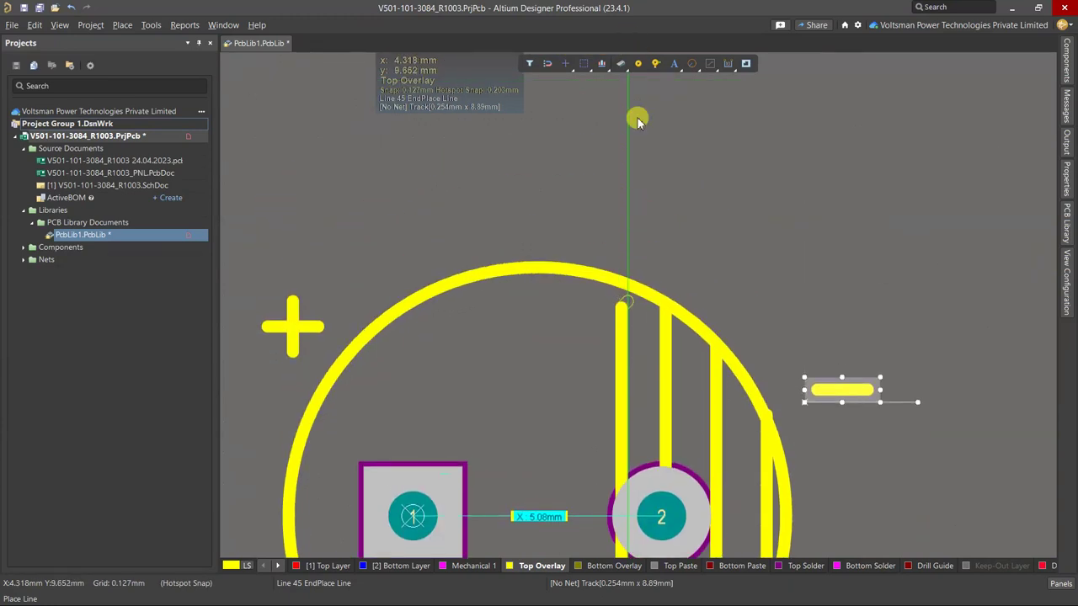
pyautogui.click(625, 288)
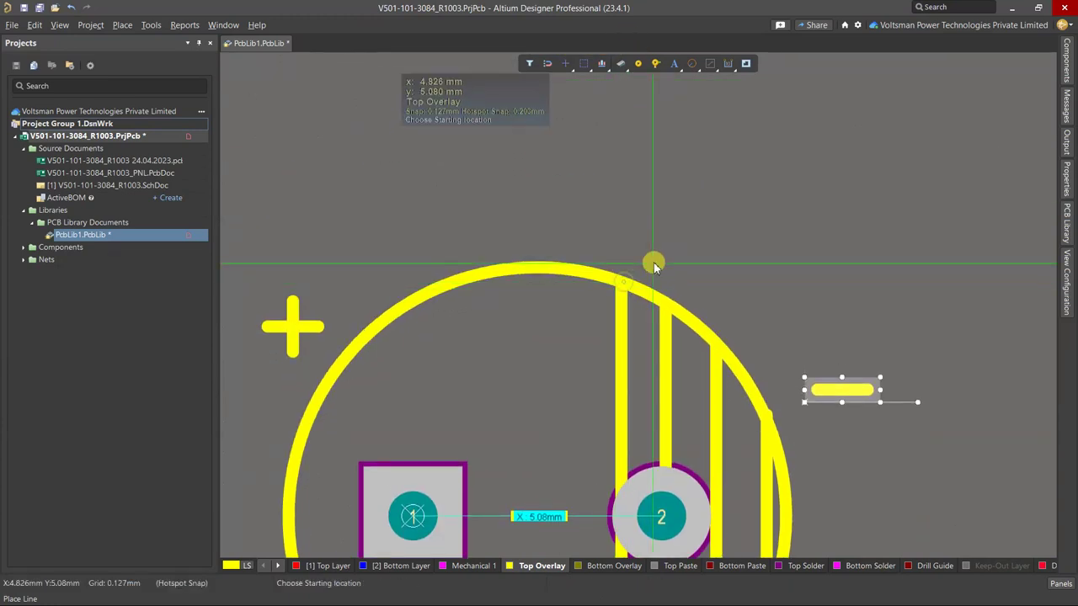
pyautogui.rightClick(645, 282)
# Finish placing lines and accept the footprint properties with the name 470uF/50V
pyautogui.keyDown('ctrl'); pyautogui.scroll(-2, 645, 282); pyautogui.keyUp('ctrl')
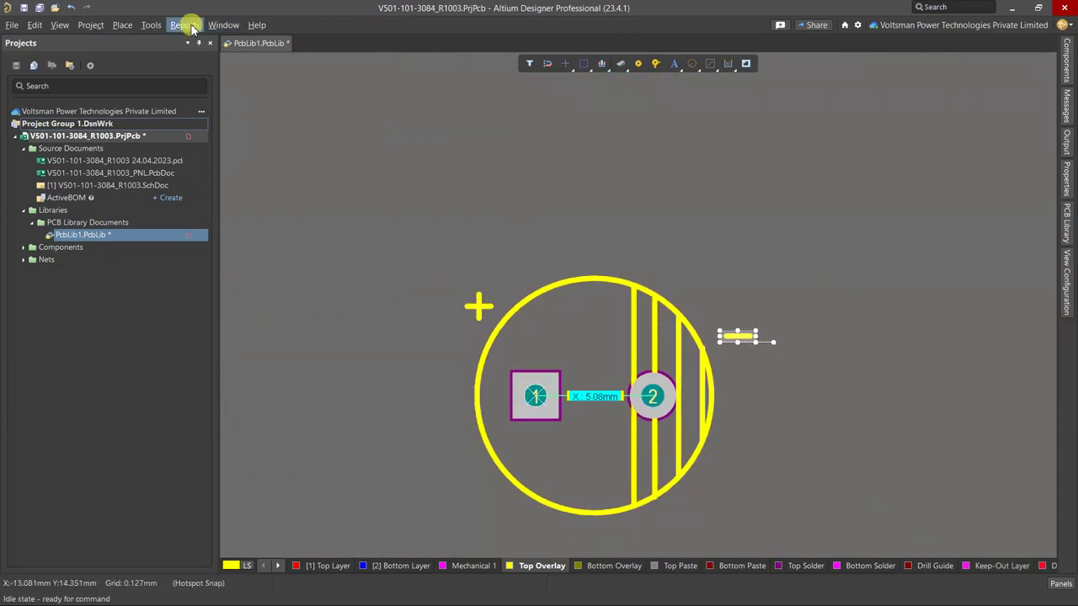
pyautogui.click(155, 24)
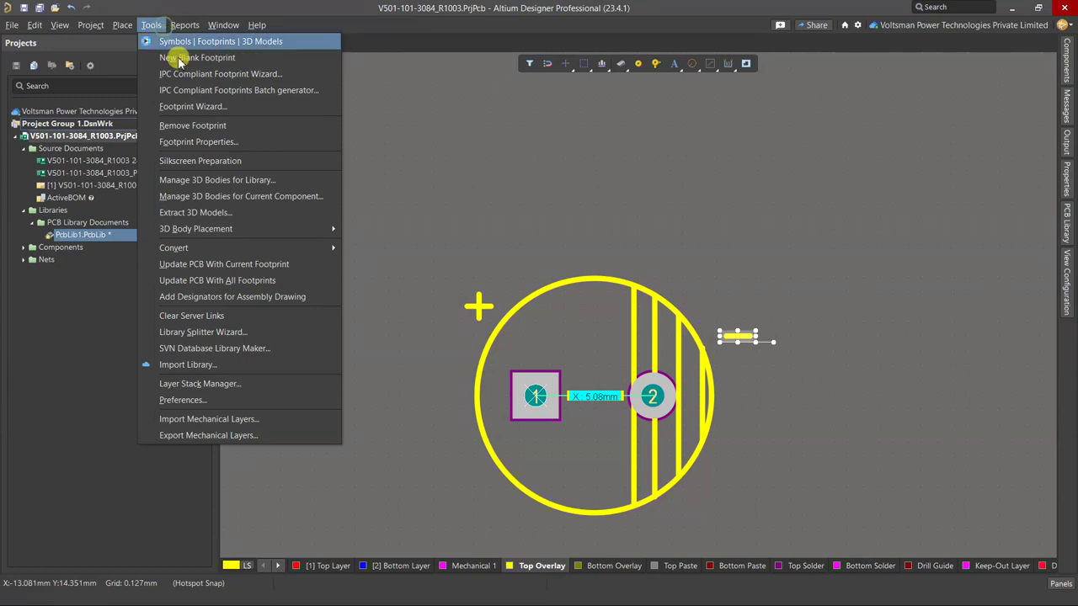
pyautogui.click(215, 143)
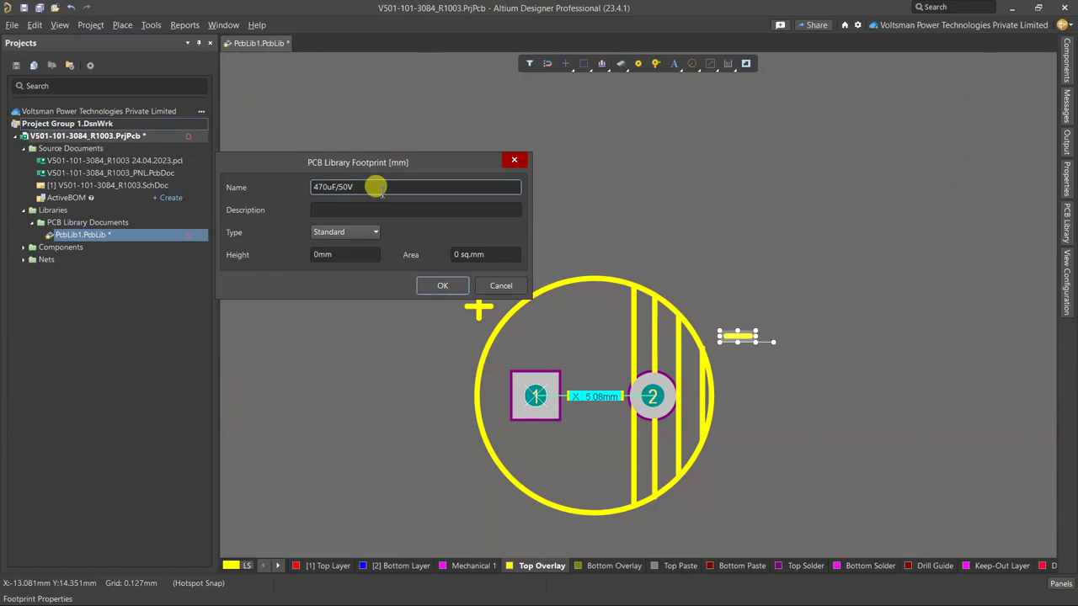
pyautogui.click(442, 283)
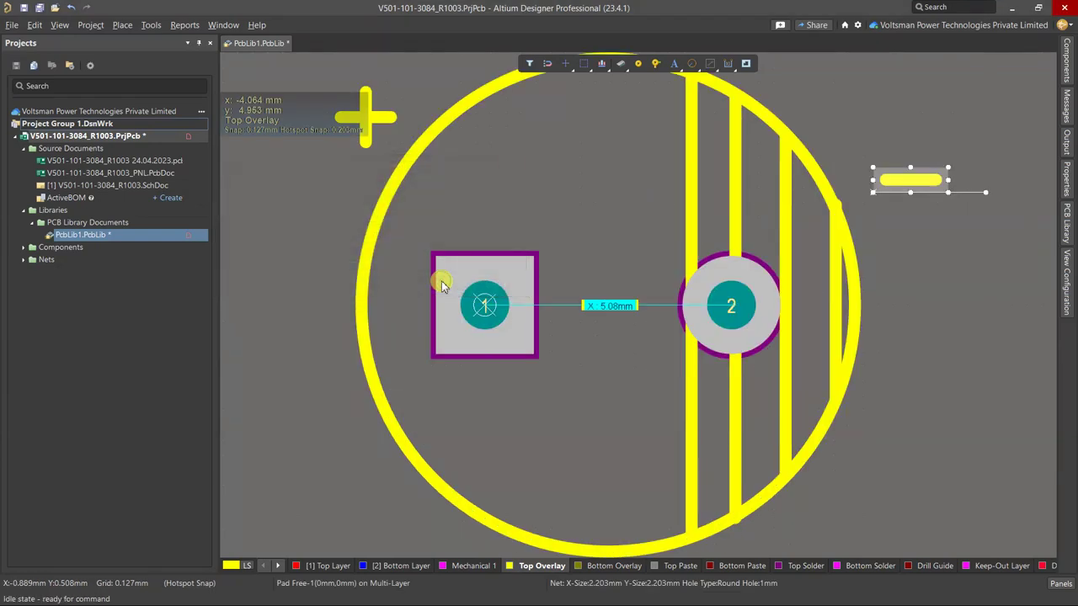
# Delete the minus sign outside the circular outline, keeping only the plus sign as the polarity text
pyautogui.click(469, 159)
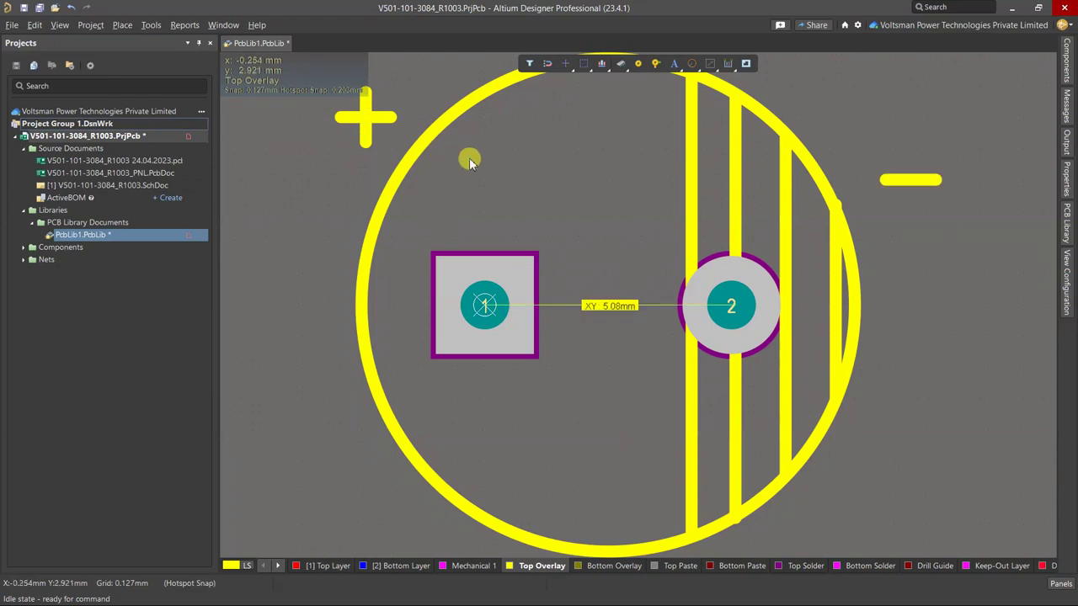
pyautogui.click(911, 182)
pyautogui.press('Delete')
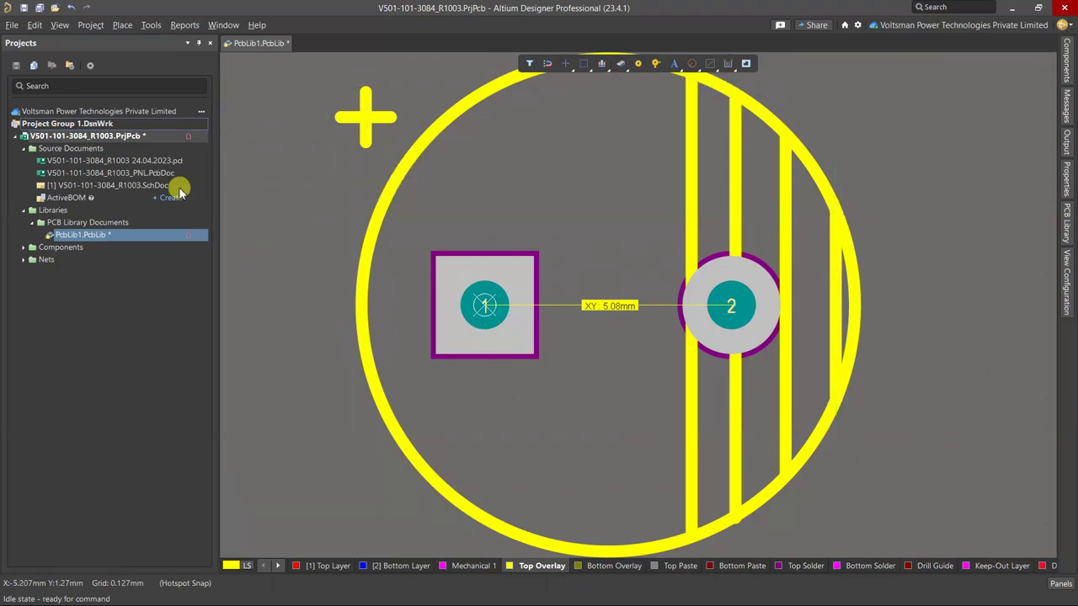
# Save the footprint library as PcbLib1 in the R1003 project folder, as a PCB Library File
pyautogui.click(25, 9)
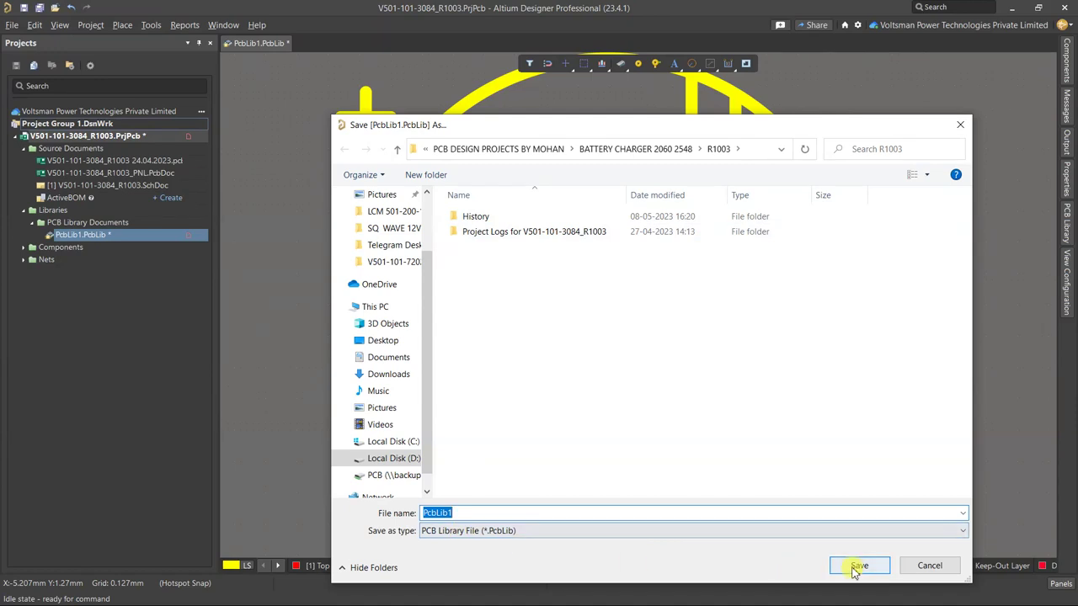
pyautogui.click(857, 568)
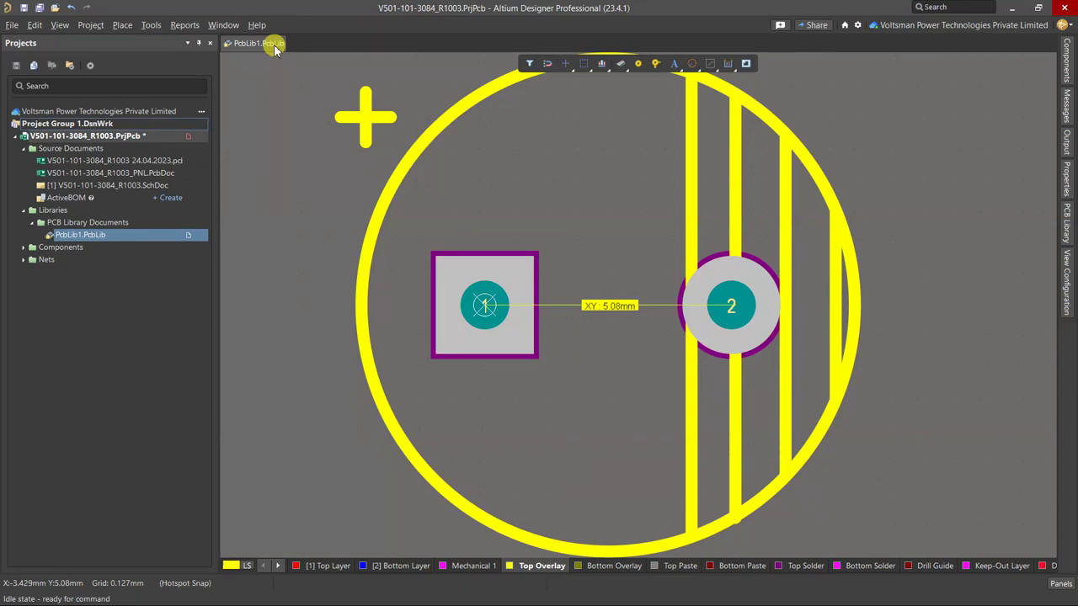
# Open the document options for the saved PcbLib1.PcbLib library
pyautogui.keyDown('ctrl'); pyautogui.scroll(-1, 317, 149); pyautogui.keyUp('ctrl')
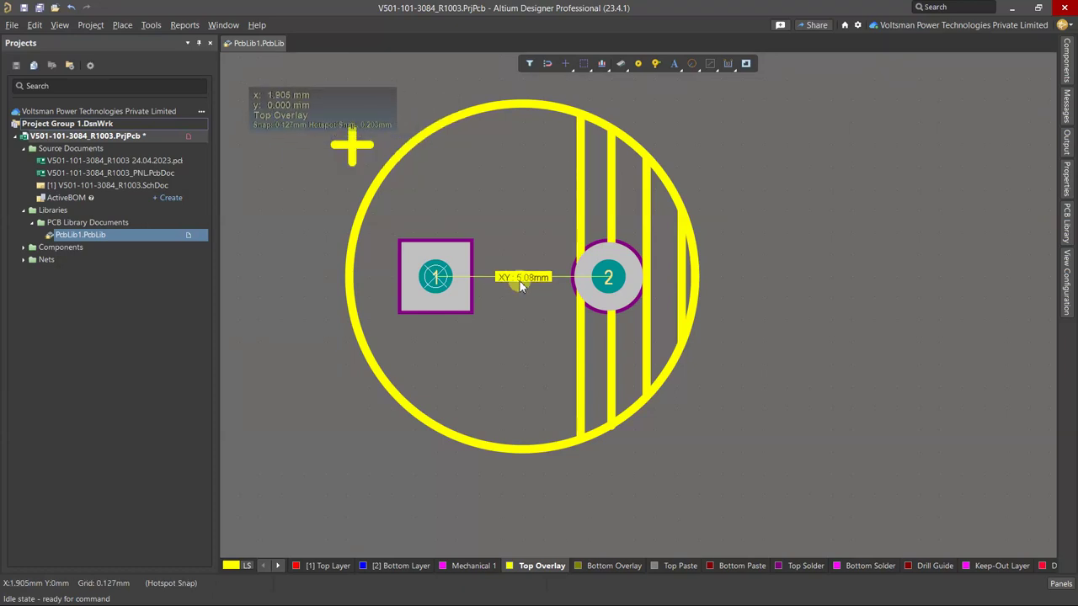
pyautogui.rightClick(270, 42)
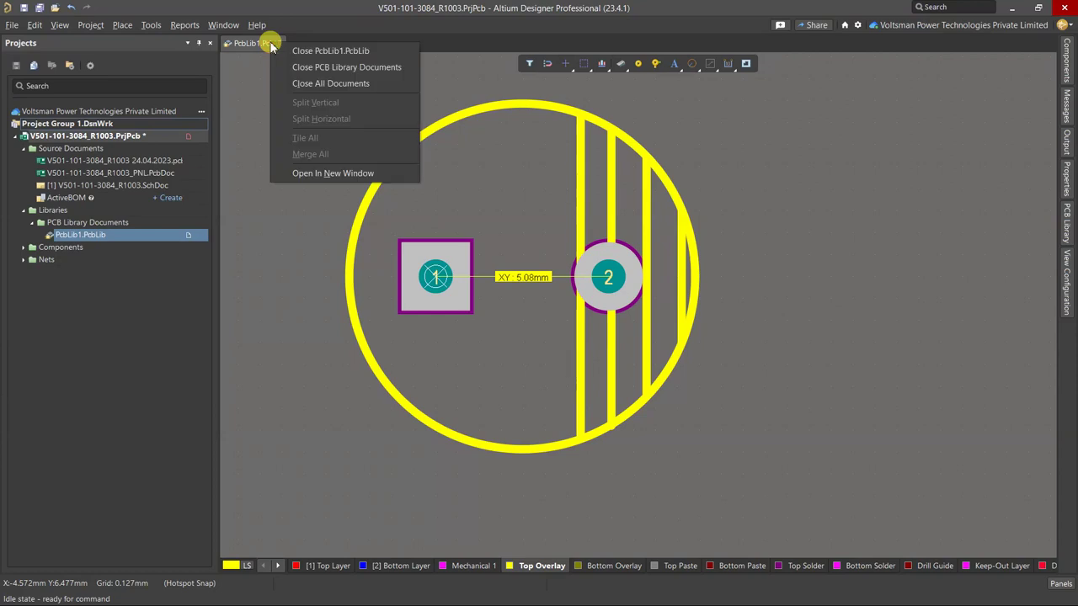